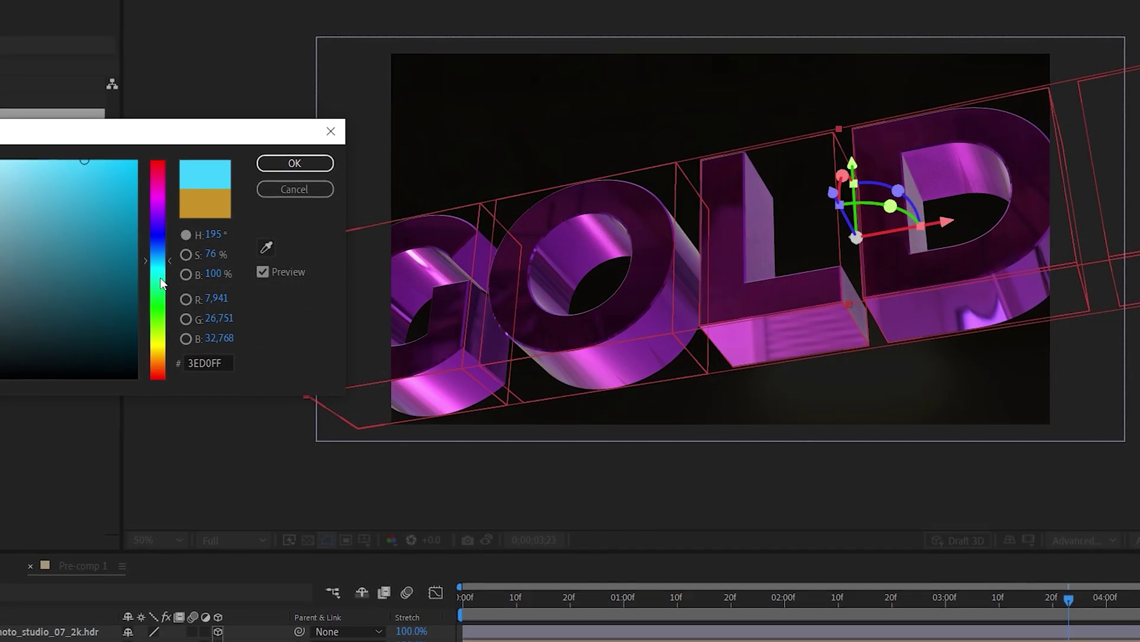
click(295, 162)
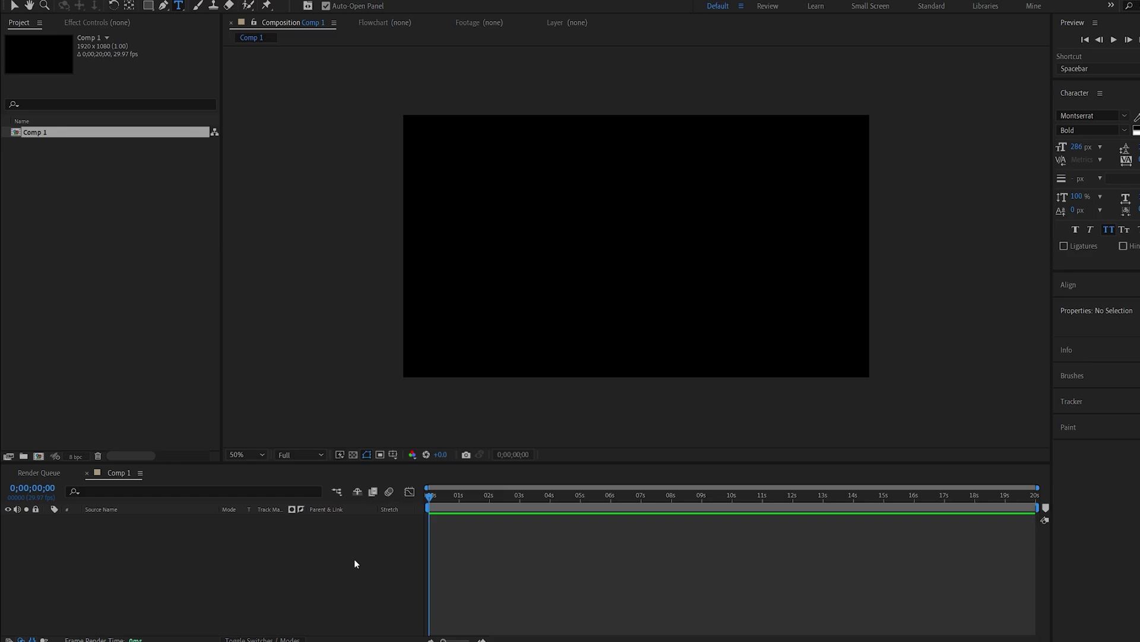
Create a new text layer in Comp 1 reading GOLDEN
right_click(362, 540)
mouse_move(460, 415)
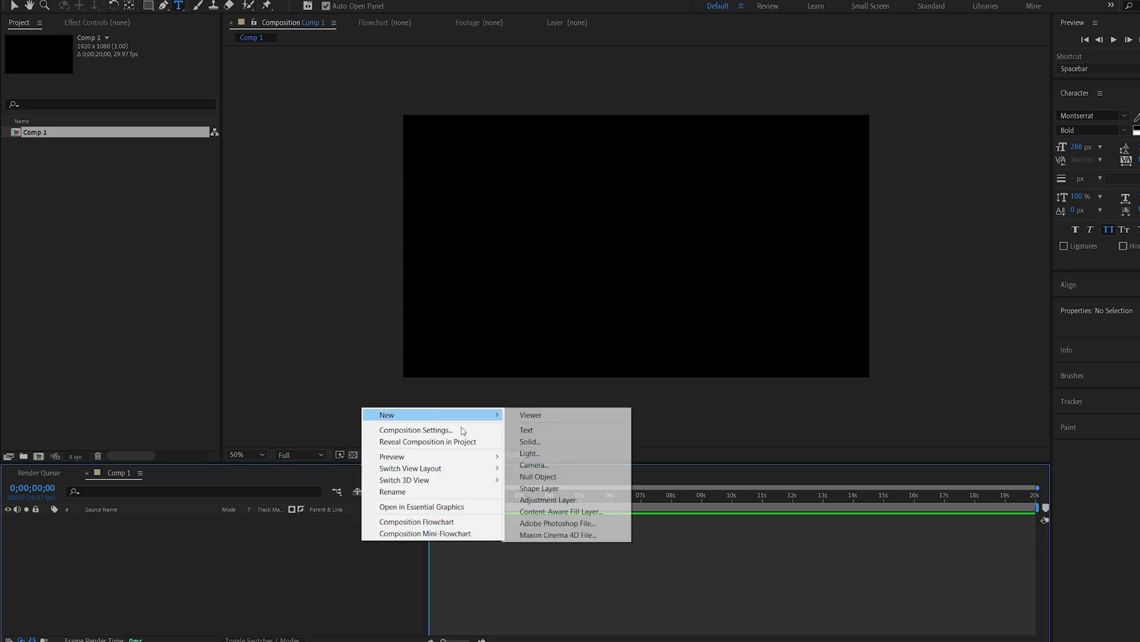
click(564, 436)
text(GOLDE)
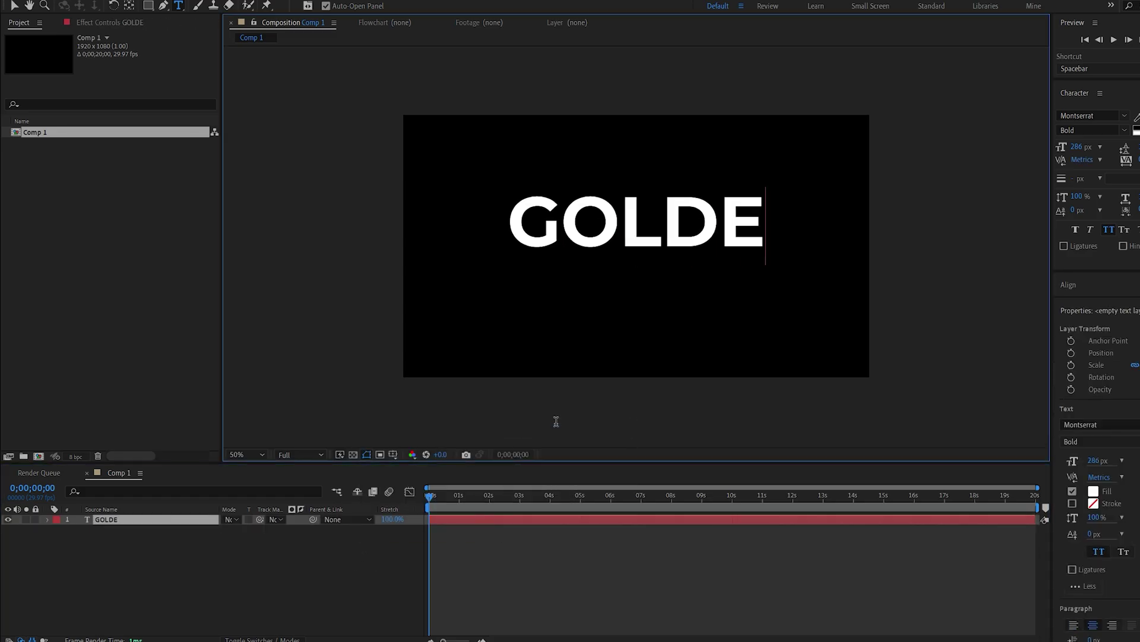
text(N)
Center the GOLDEN layer's anchor point on the text and center the layer in the composition
click(118, 521)
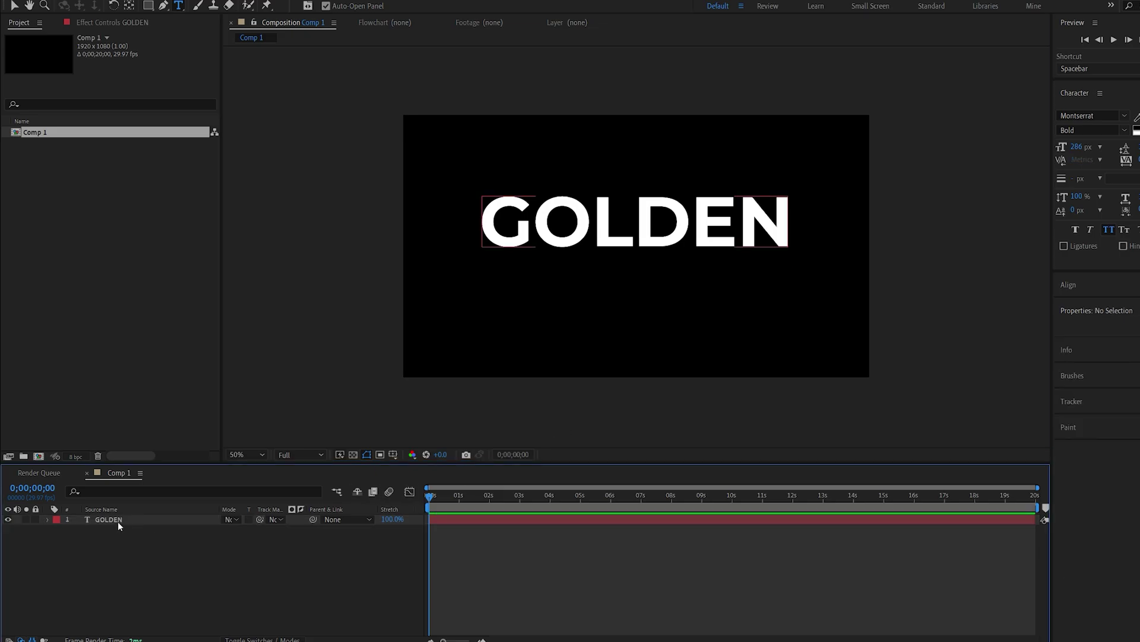
key(ctrl+alt+Home)
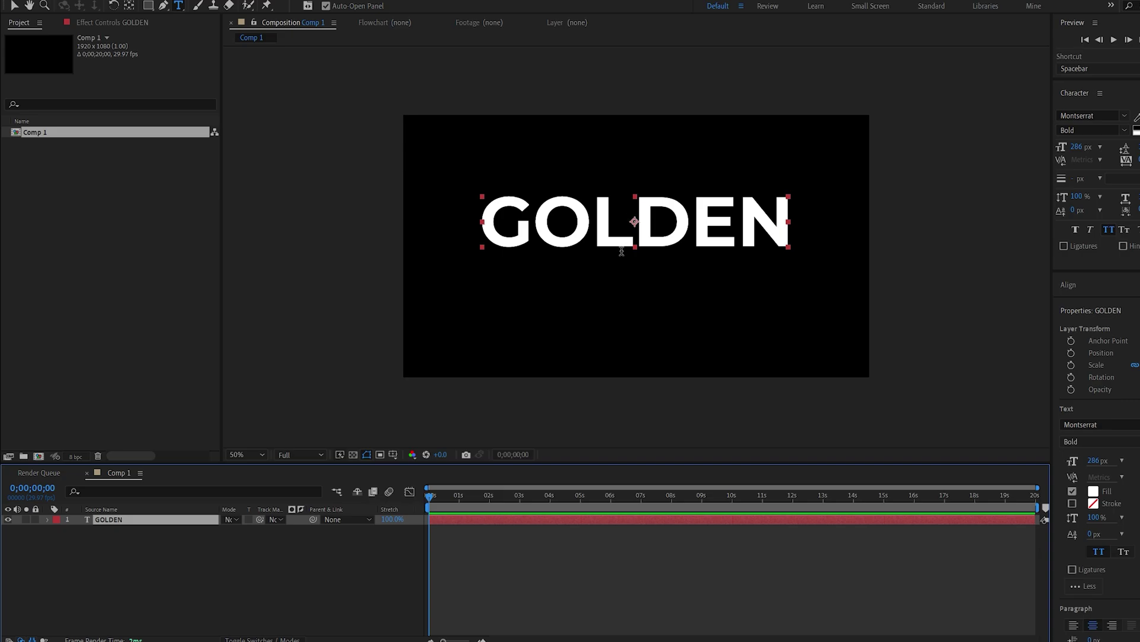
key(ctrl+Home)
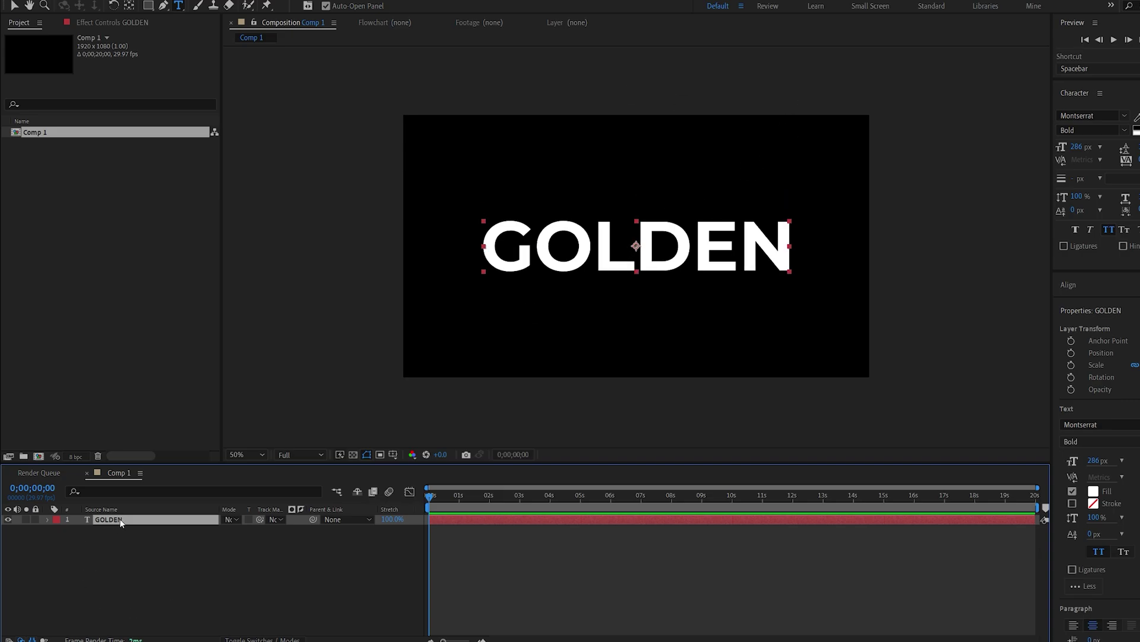
Set the GOLDEN text's fill color to hex C89228
click(1093, 490)
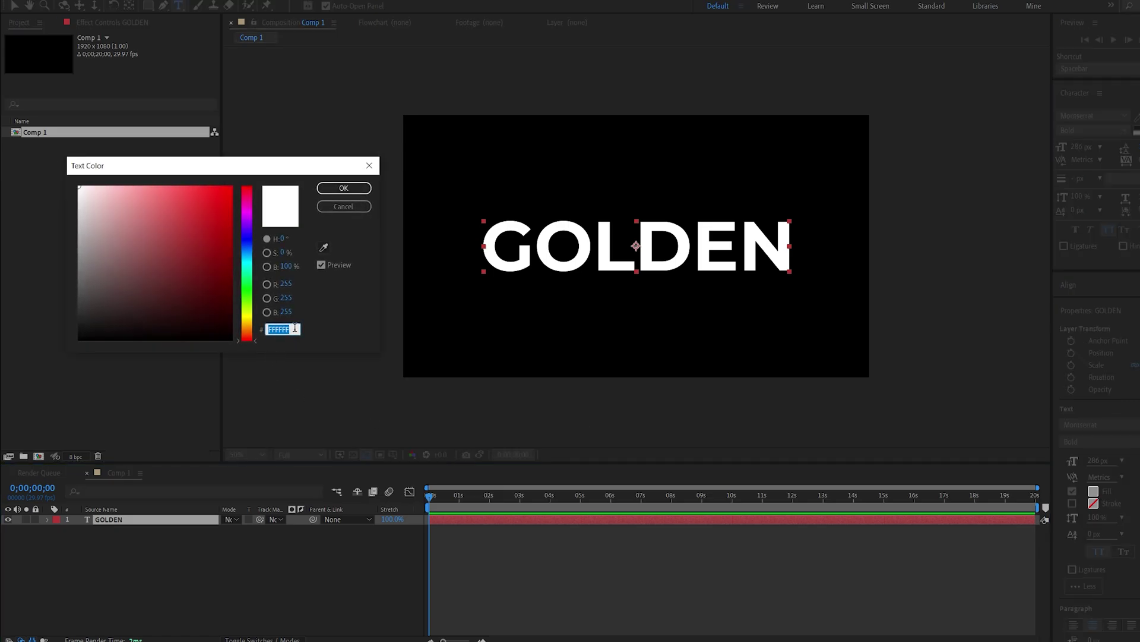
text(C89228)
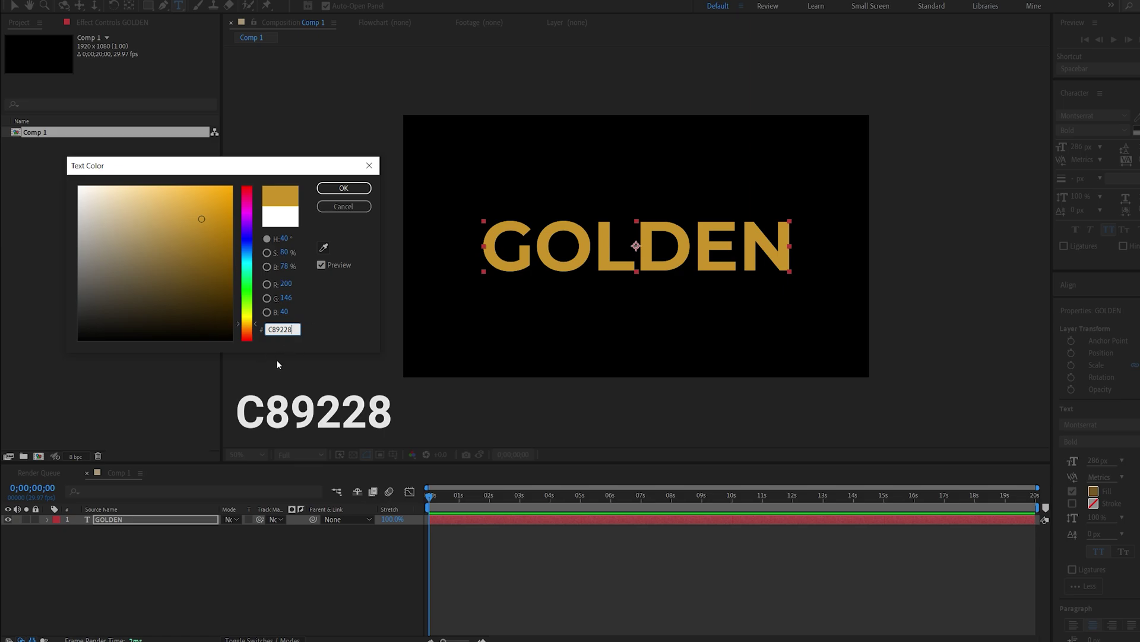
click(343, 188)
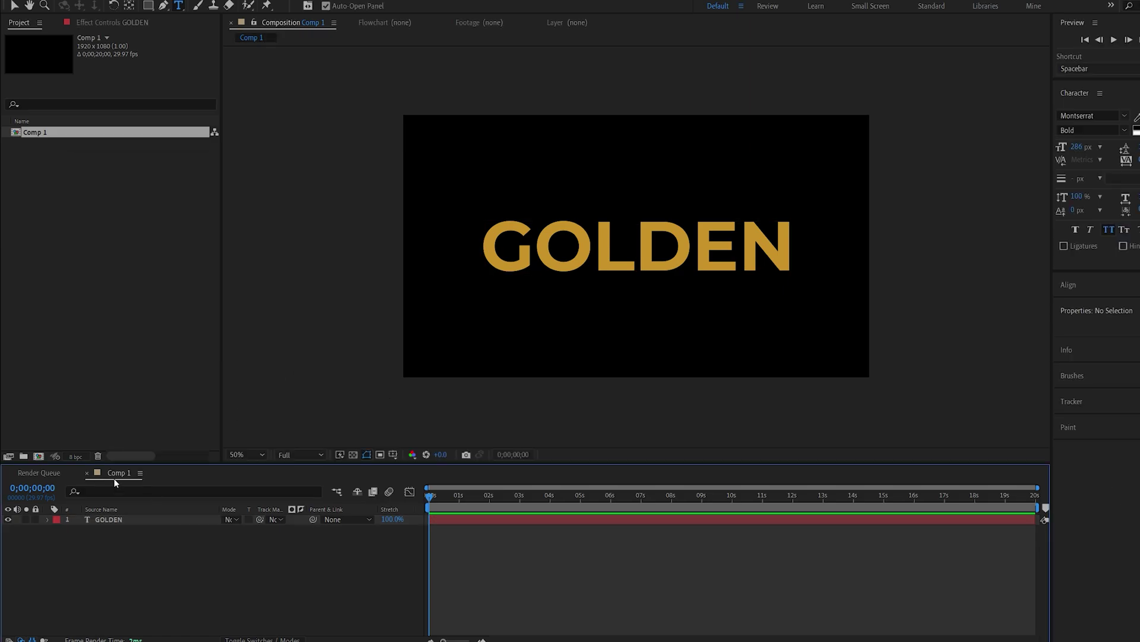
Add a Tracking animator to the GOLDEN text layer
click(47, 519)
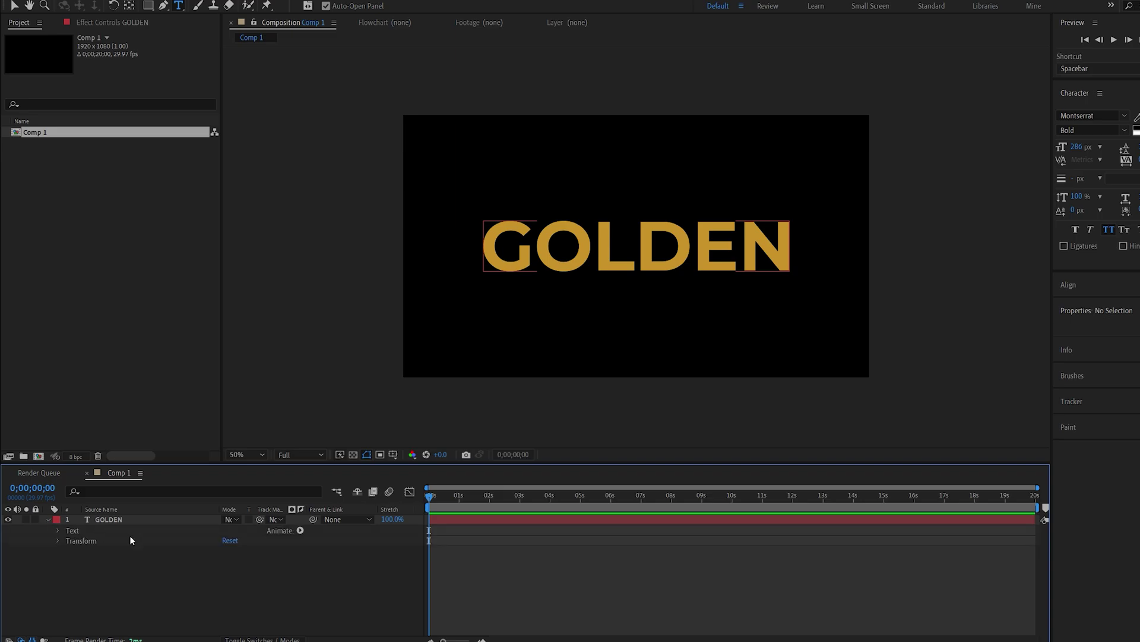
click(300, 530)
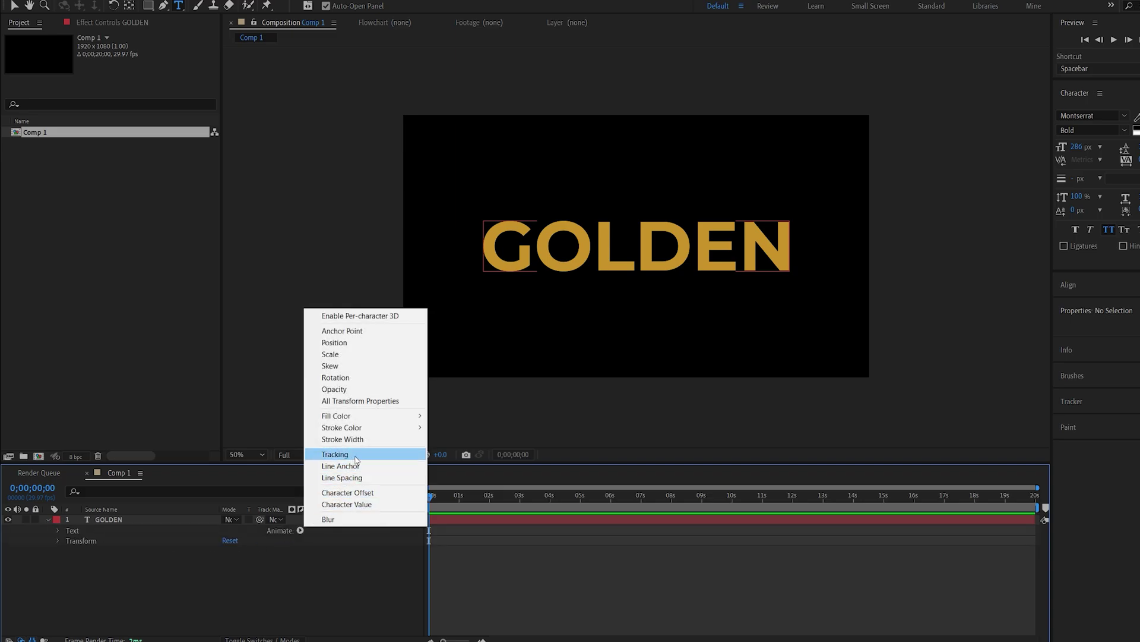
click(333, 458)
Try tracking amounts of 194 and 95 on the GOLDEN text, undoing the first one
drag(224, 602, 338, 597)
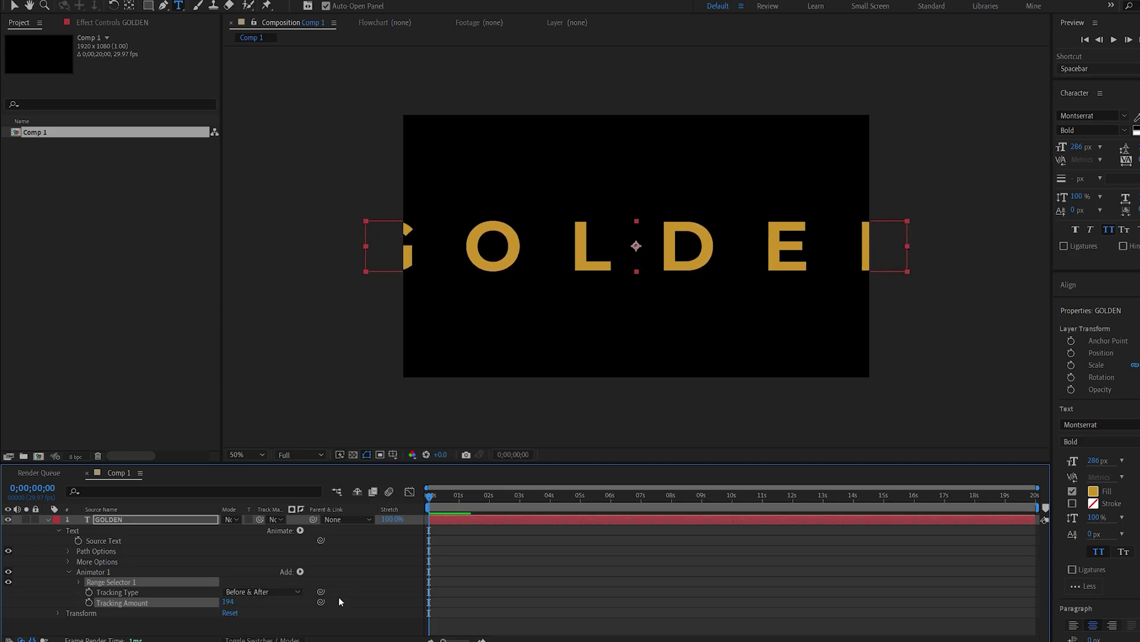
key(ctrl+z)
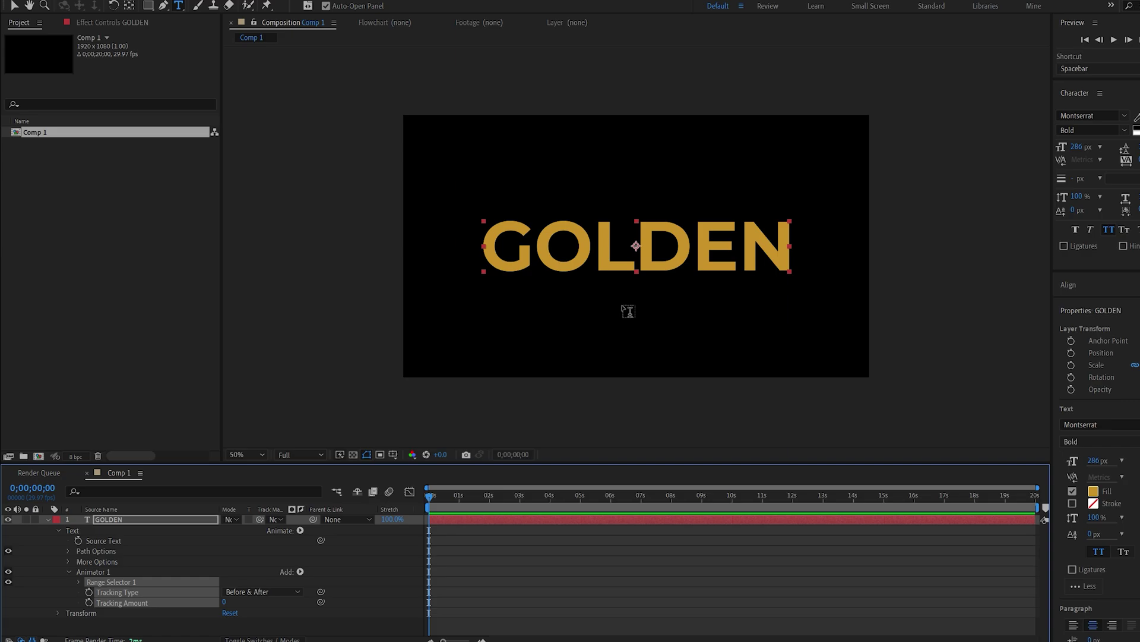
scroll(1089, 555, down, 4)
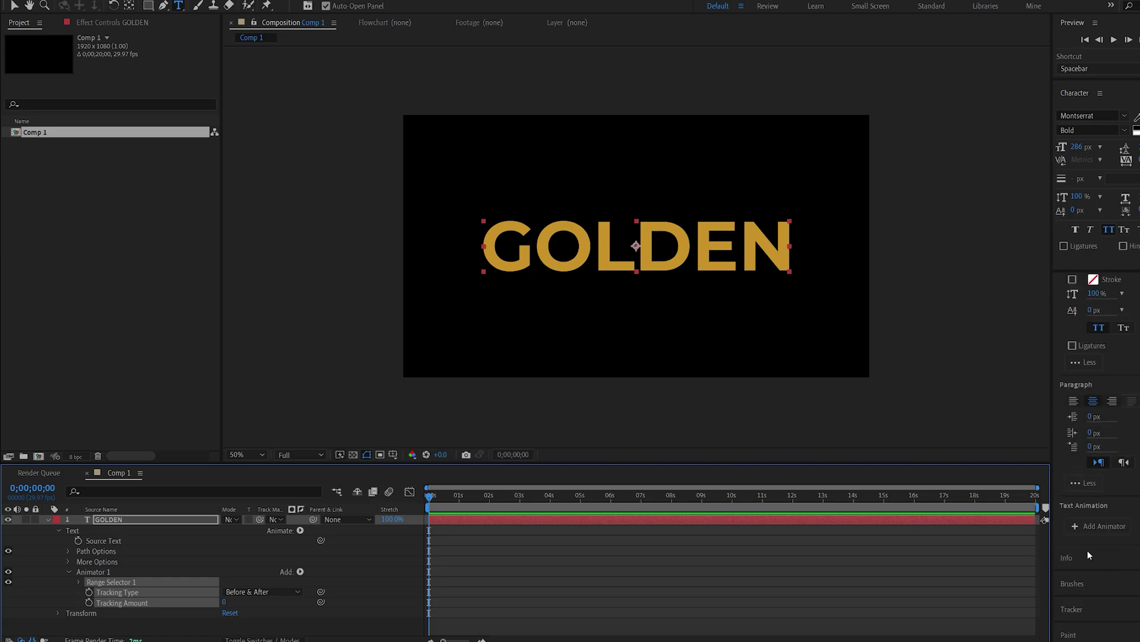
drag(226, 602, 545, 259)
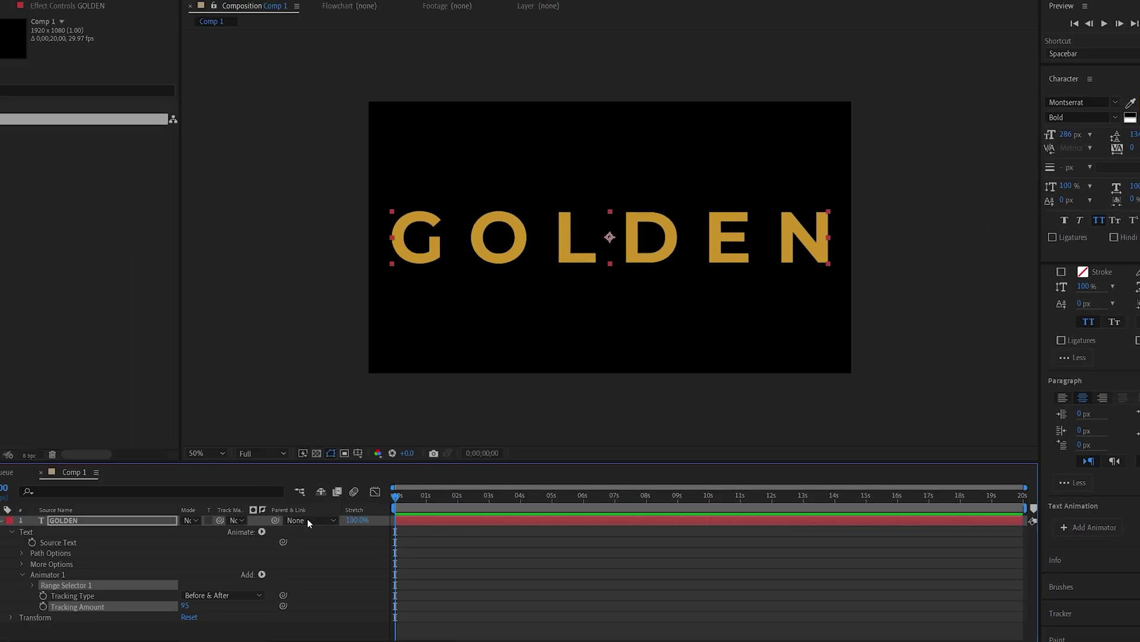
Set the GOLDEN layer's Tracking Amount to 100 and add a keyframe for it at the first frame
click(112, 521)
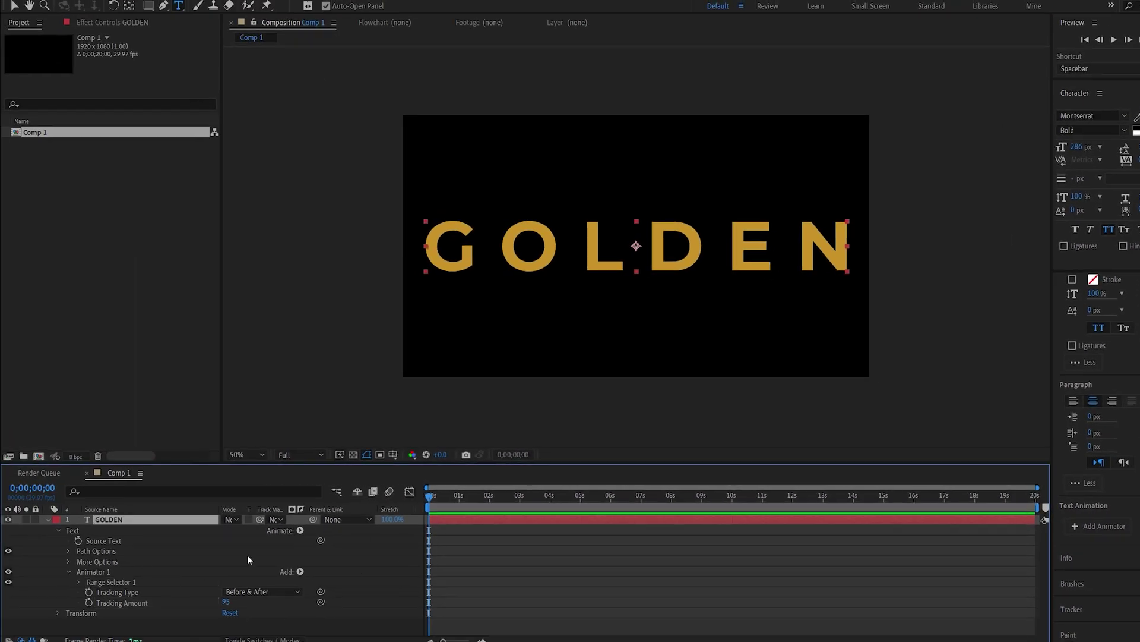
click(230, 602)
text(100)
click(255, 606)
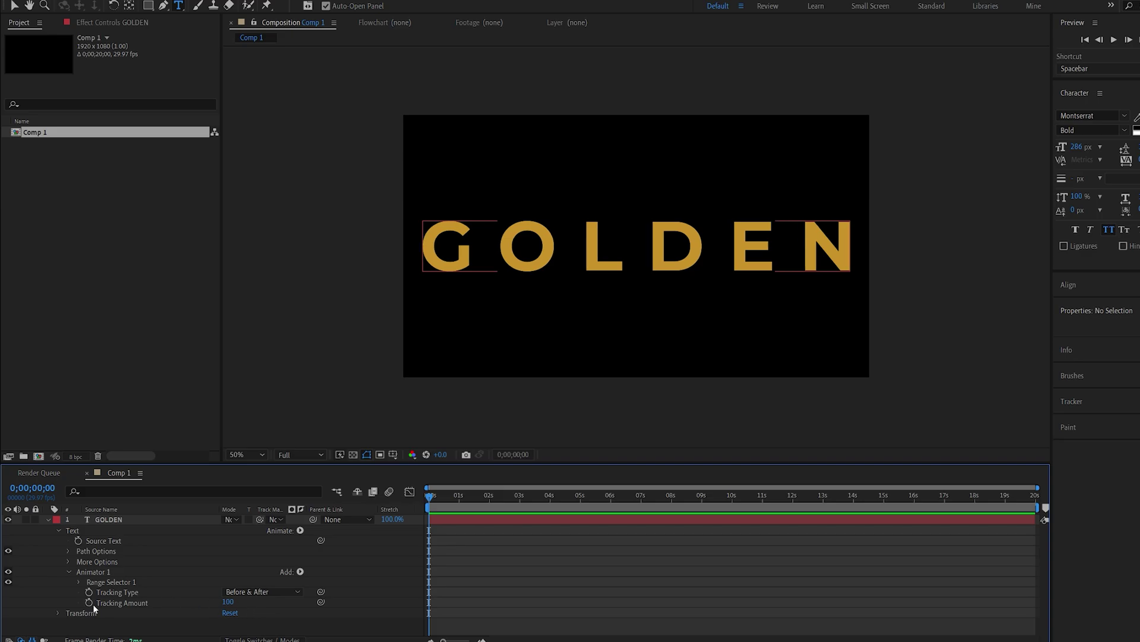
click(89, 602)
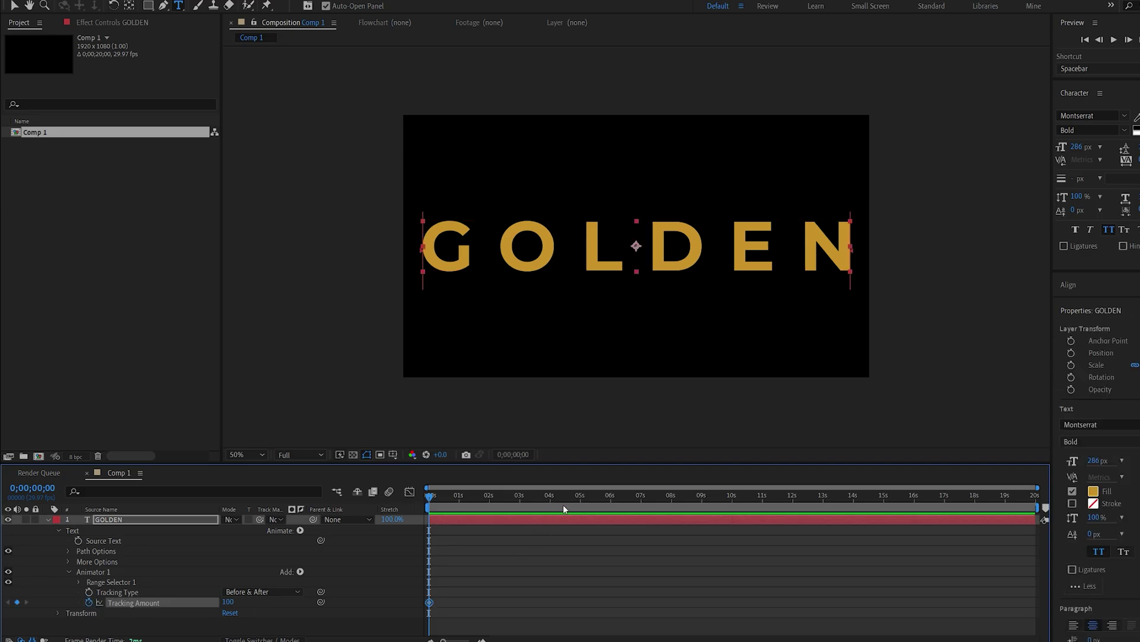
End the work area at the five-second mark and trim the composition to it
click(579, 498)
key(n)
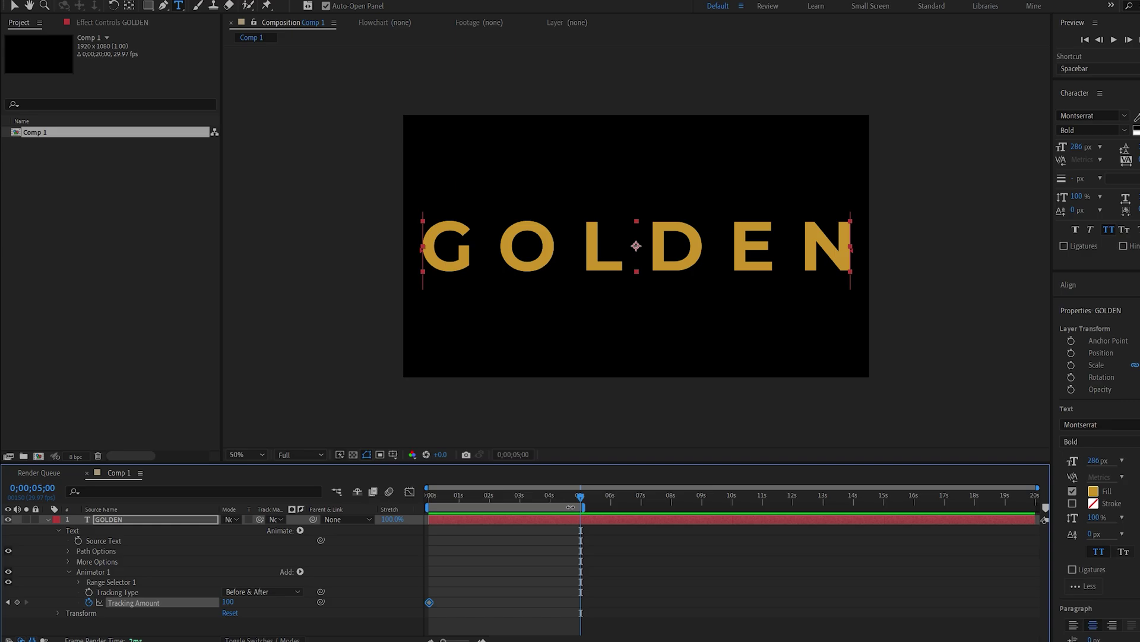
right_click(570, 506)
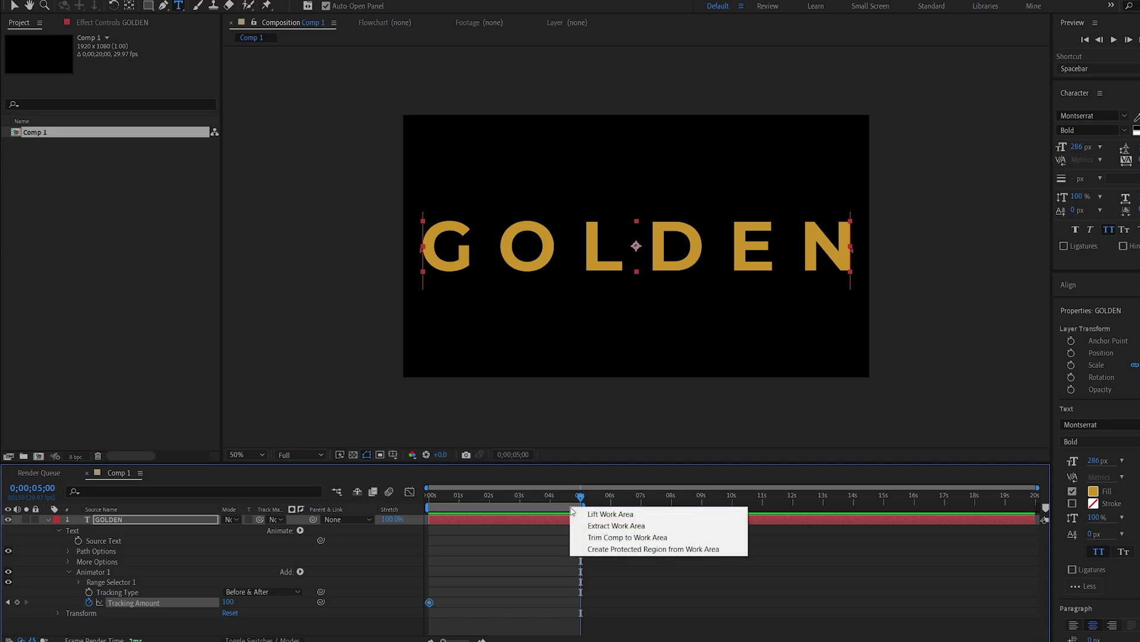
click(601, 538)
Keyframe the Tracking Amount to 0 at five seconds and preview the animation from the start
click(230, 602)
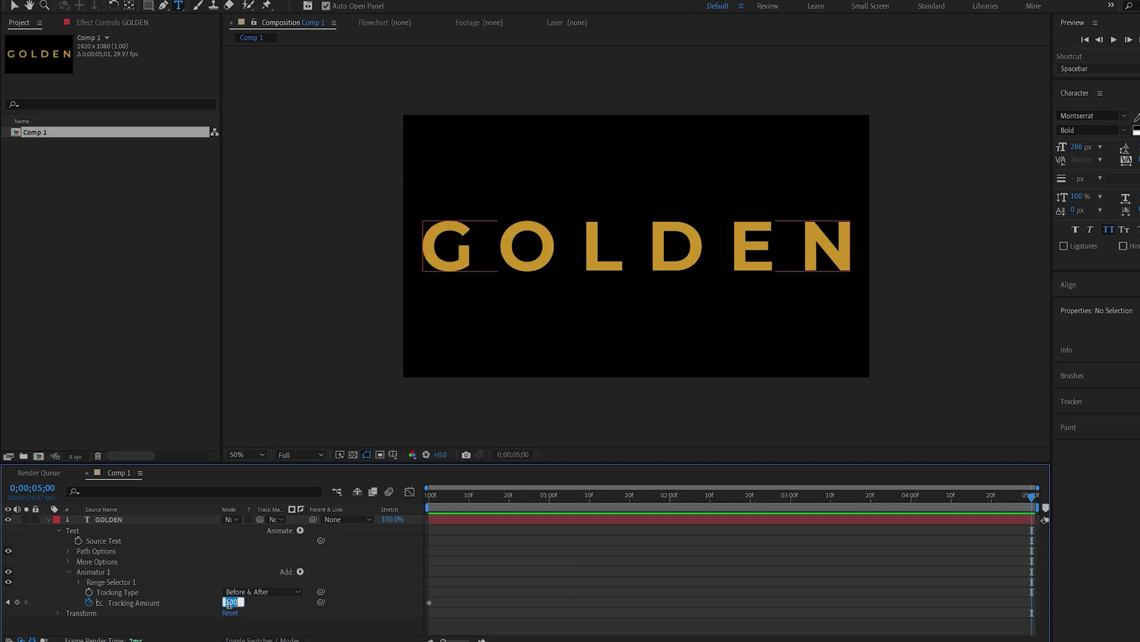
text(0)
key(Return)
click(429, 500)
key(space)
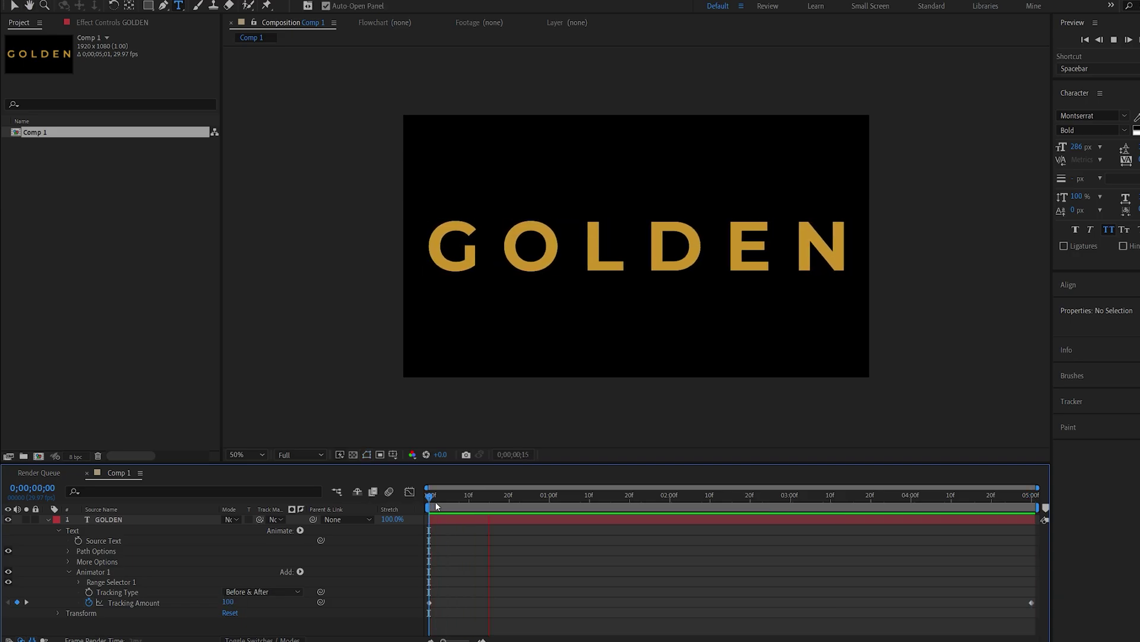
key(space)
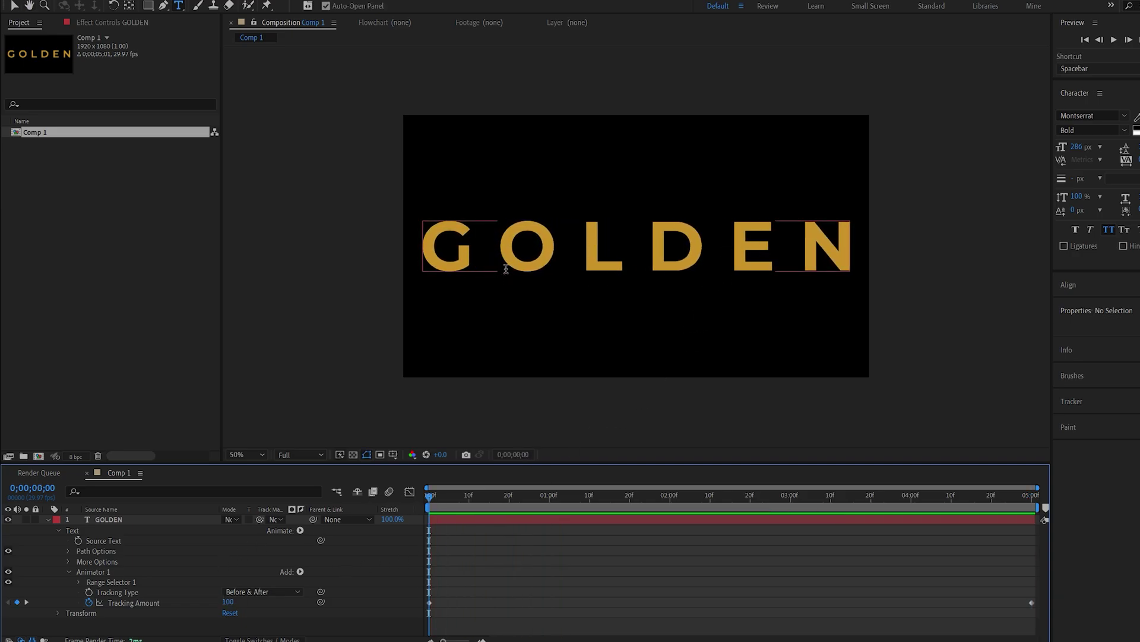
Add a second text animator with the Rotation property and enable per-character 3D for it
click(300, 532)
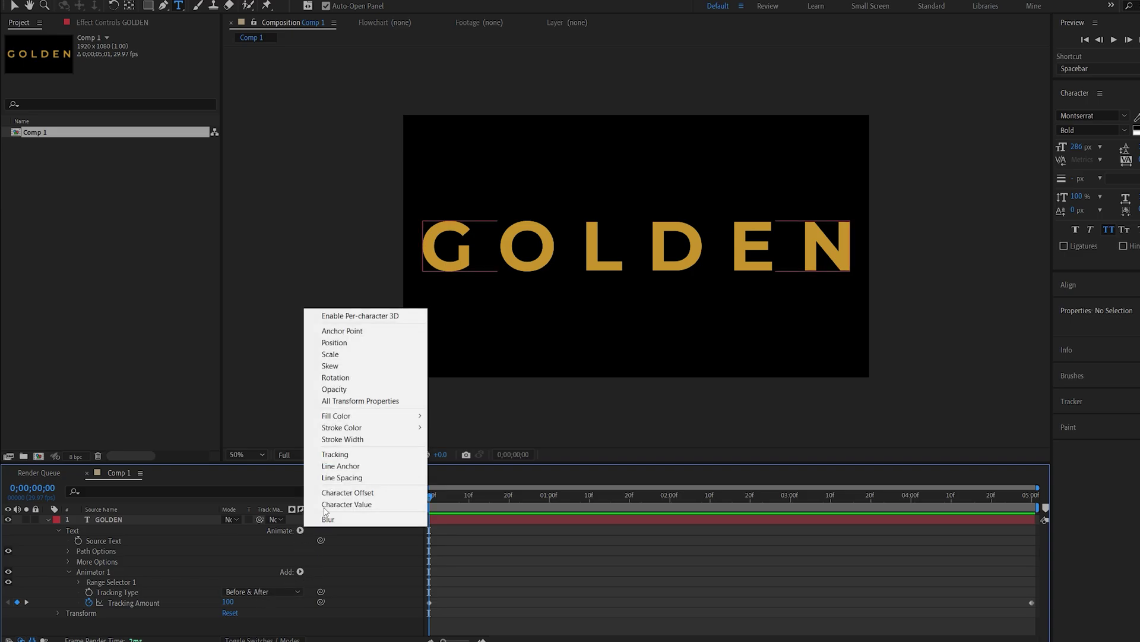
click(349, 381)
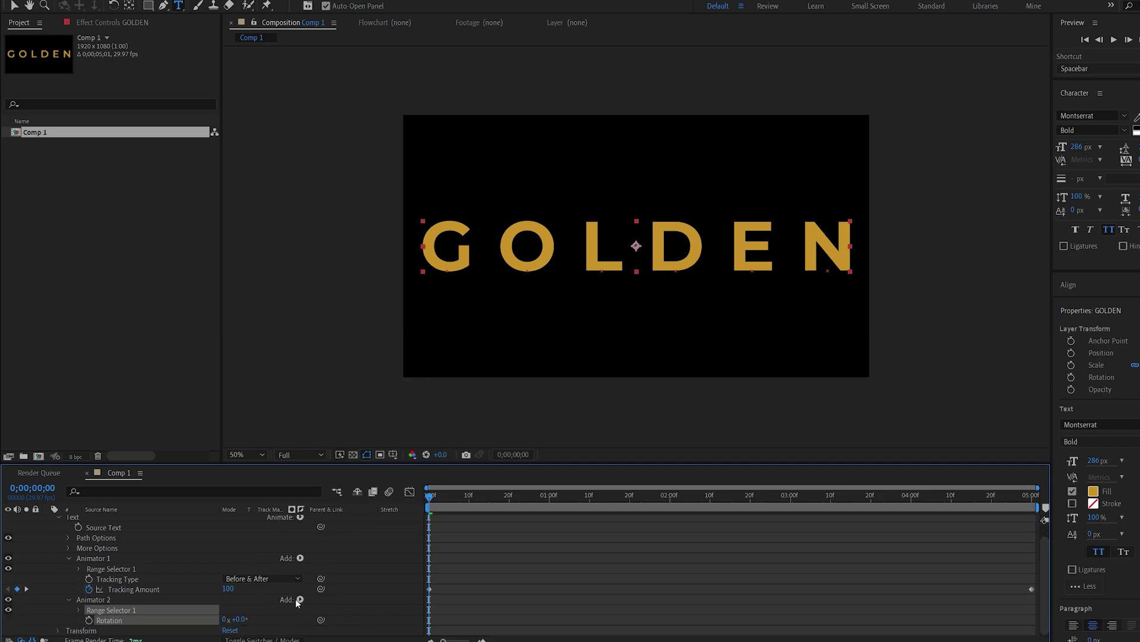
click(300, 600)
mouse_move(326, 603)
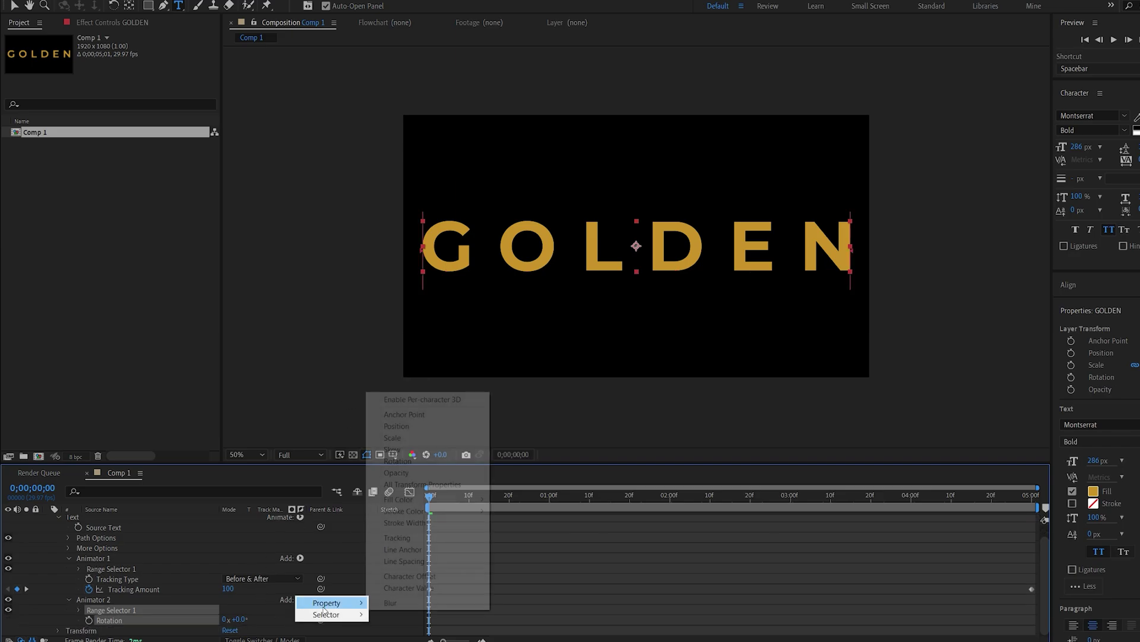
click(441, 399)
Set Animator 2's X Rotation to 50°, Y Rotation to 50° and Z Rotation to 20°
key(space)
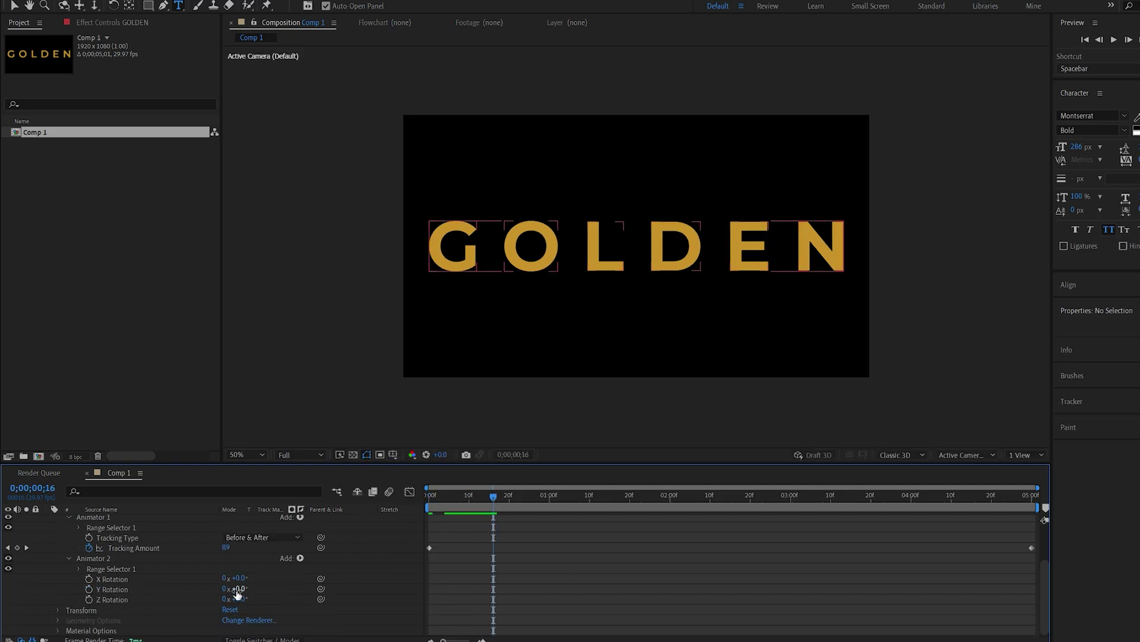
mouse_move(236, 589)
mouse_down()
mouse_move(214, 582)
mouse_move(240, 579)
mouse_move(245, 599)
mouse_move(261, 596)
mouse_move(245, 597)
mouse_up()
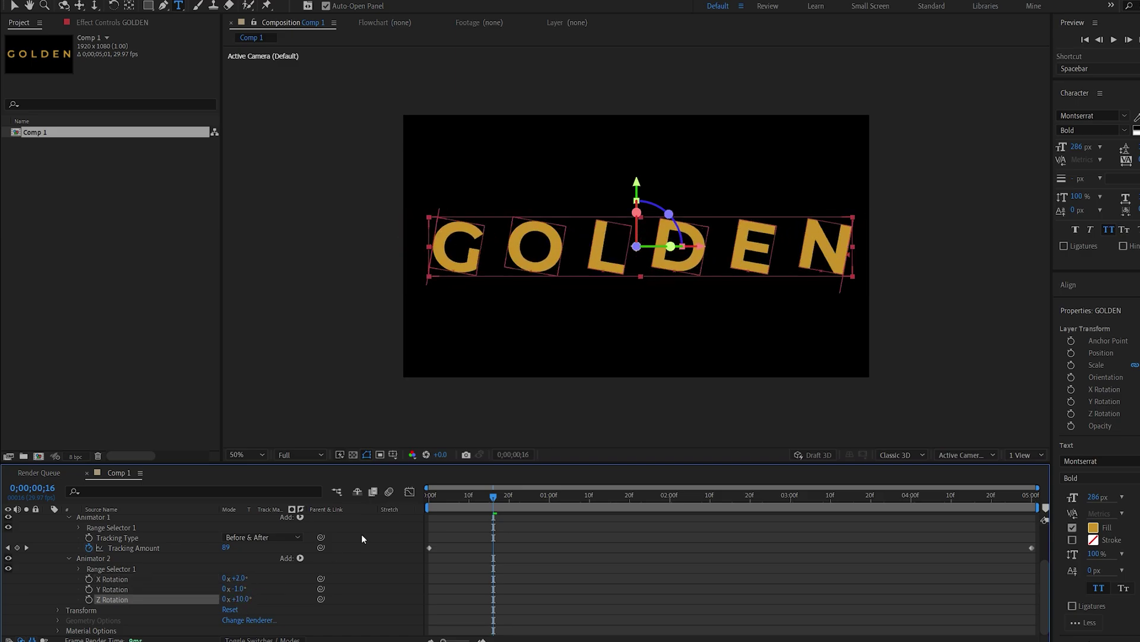
click(240, 589)
text(50)
click(240, 599)
text(20)
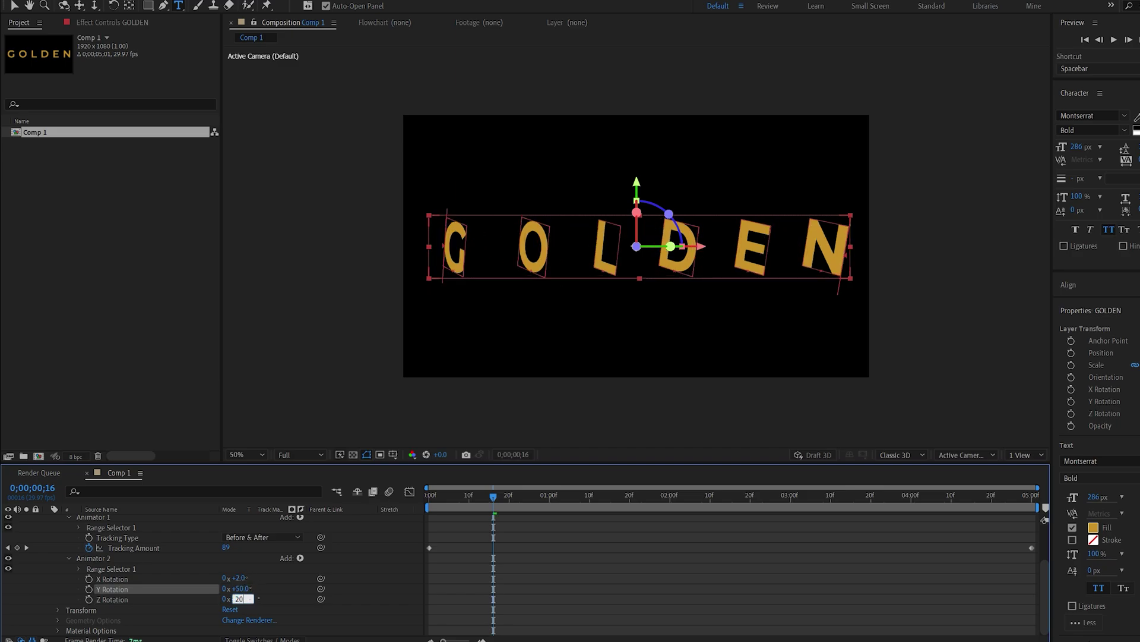
click(241, 578)
text(50)
click(450, 536)
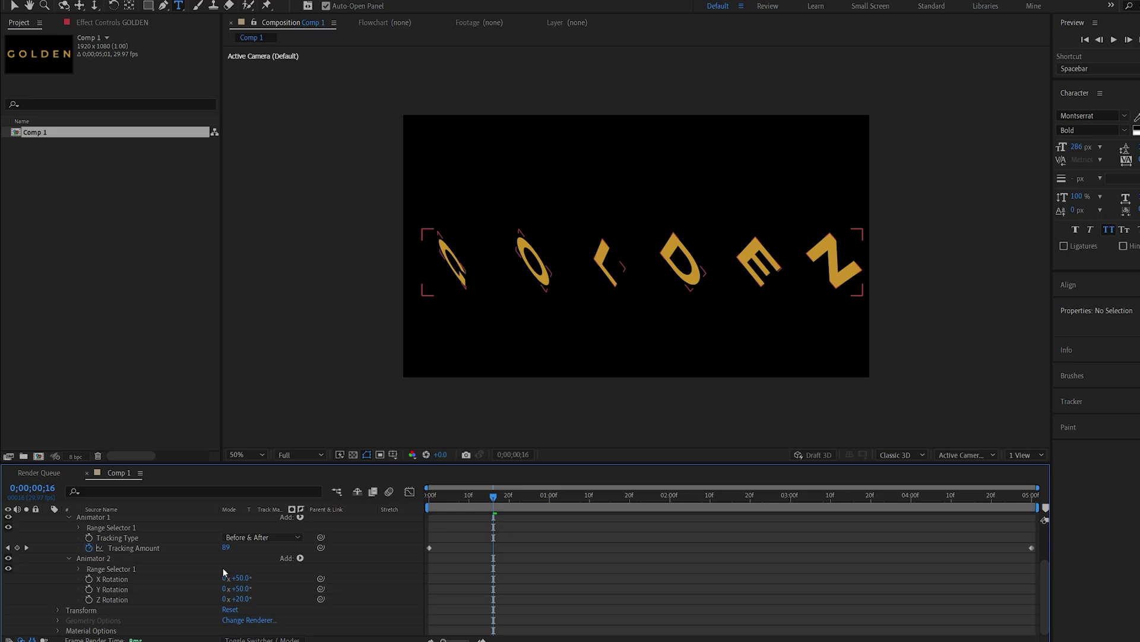
Add a Wiggly selector to Animator 2 and scrub the timeline to check the letters' random rotation
click(300, 558)
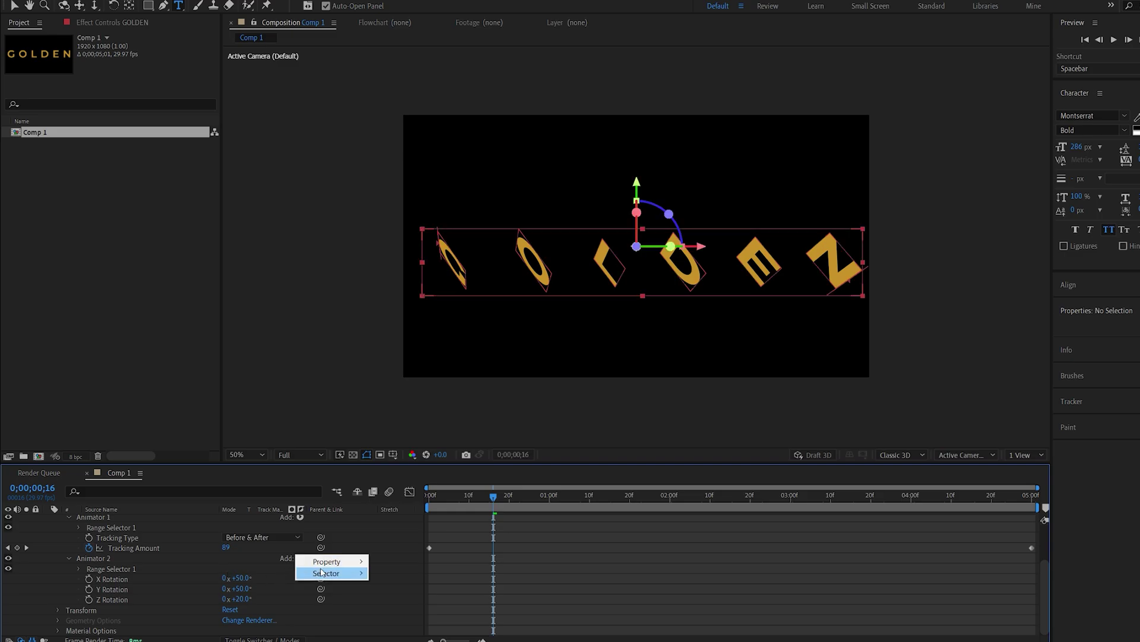
mouse_move(321, 573)
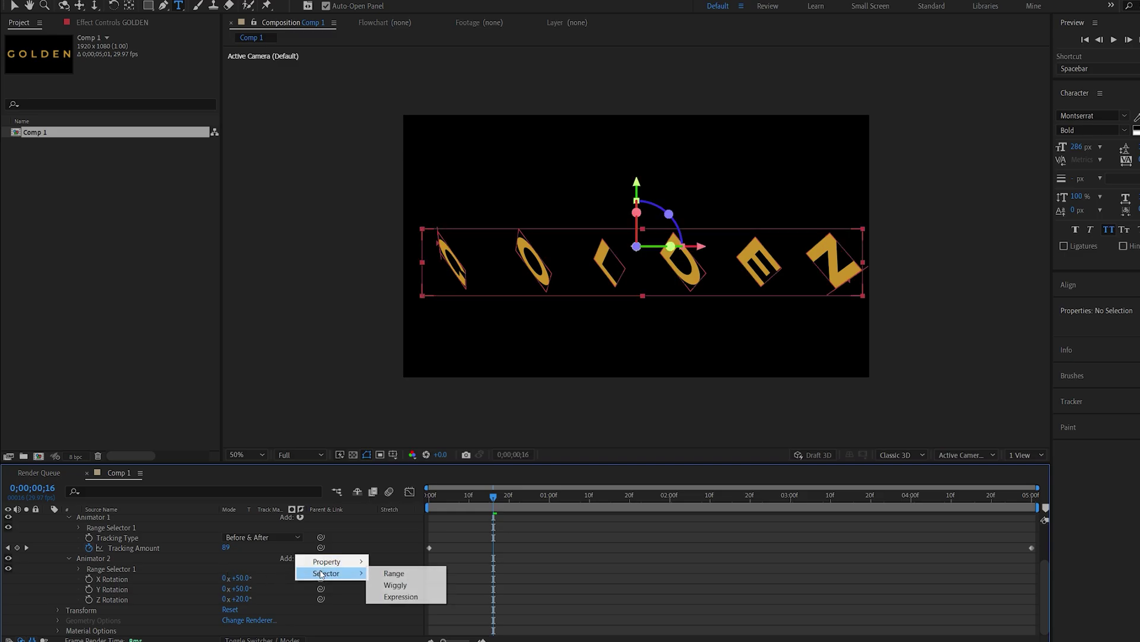
click(415, 587)
drag(490, 495, 614, 499)
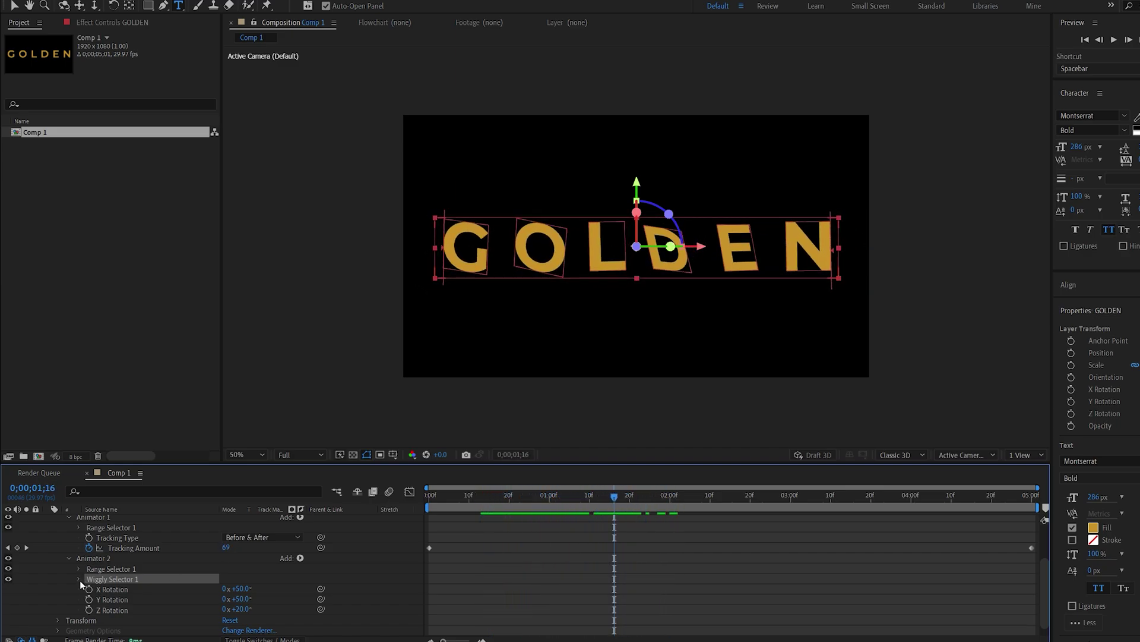
Inspect the Wiggly selector's settings, return to the first frame and adjust Animator 2's rotations to X 86°, Y 47° and Z 31°
click(79, 579)
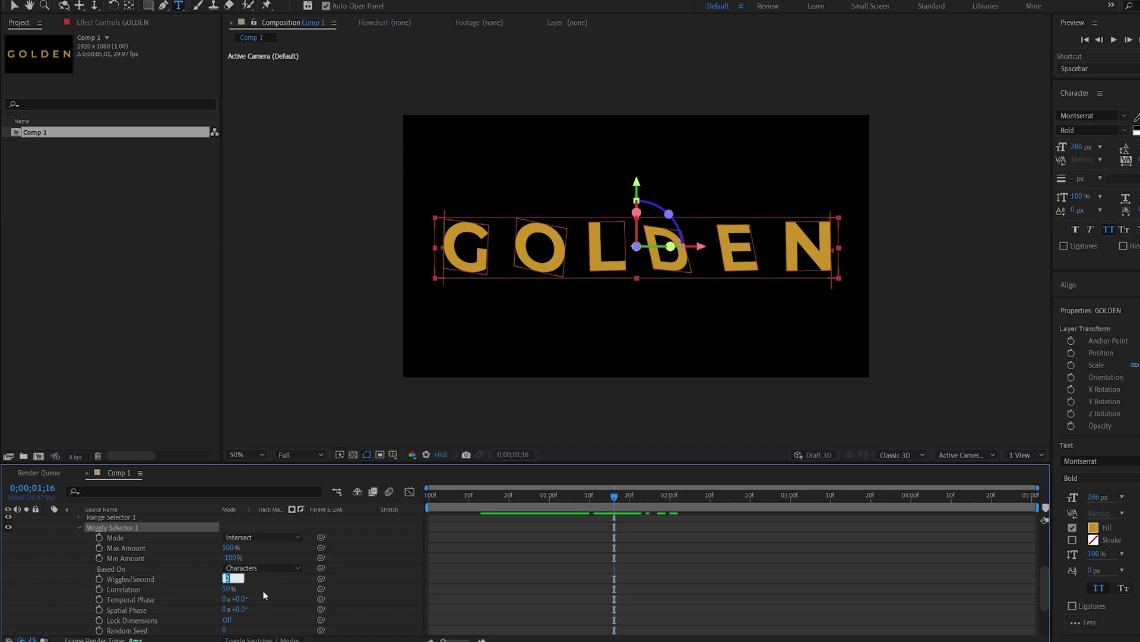
click(430, 550)
drag(232, 588, 263, 580)
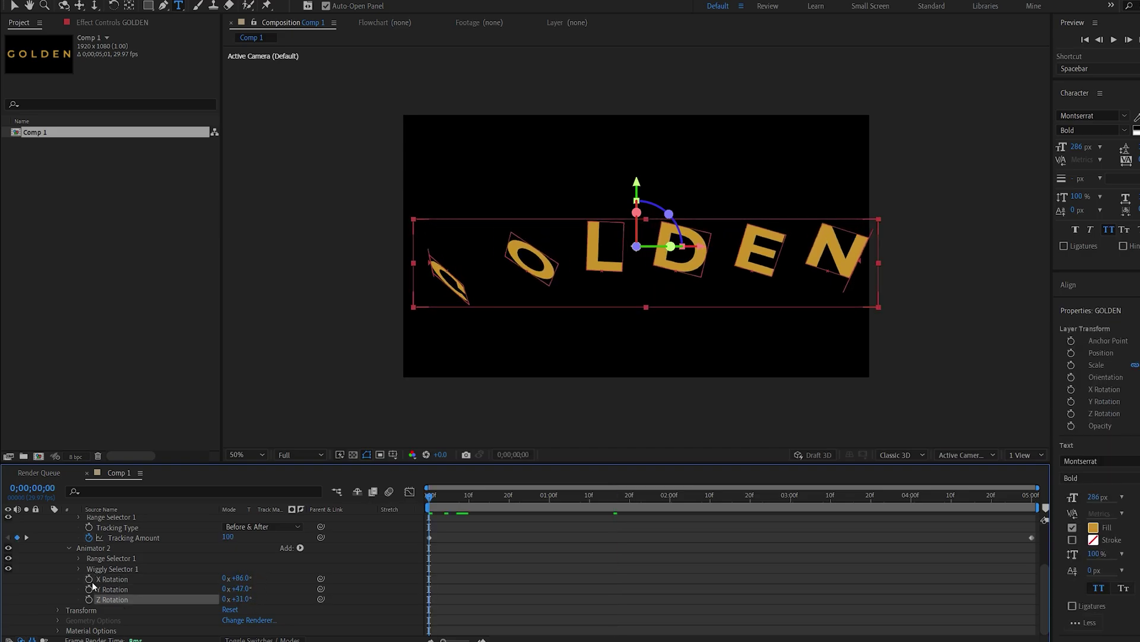
Keyframe Animator 2's X, Y and Z Rotation at the first frame and set all three to 0° at 5 seconds
drag(88, 578, 89, 599)
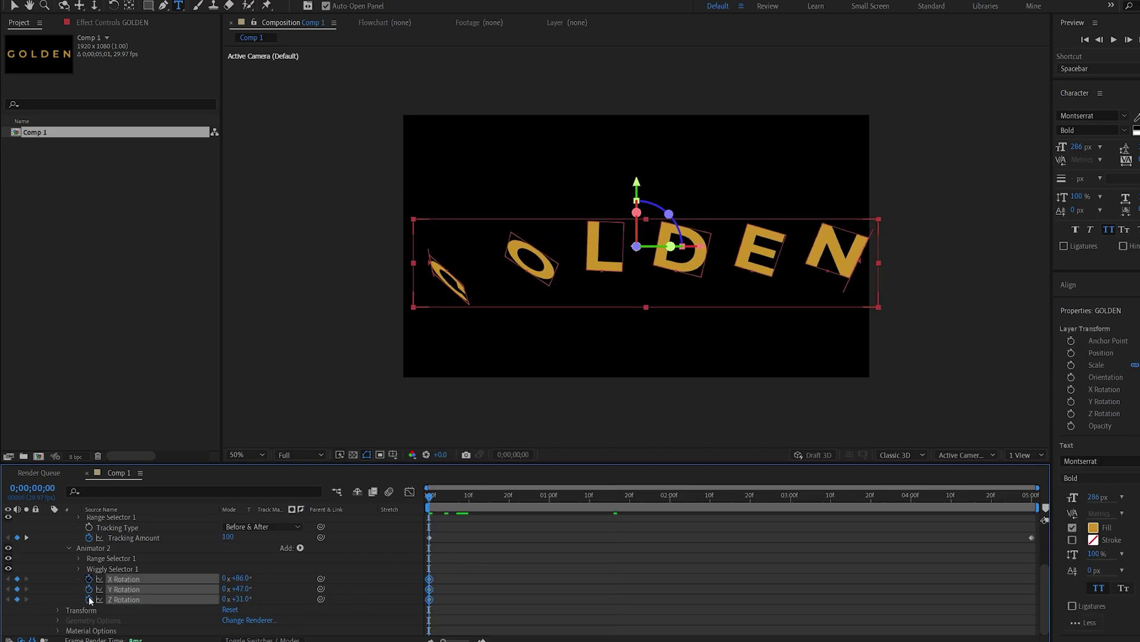
click(1028, 494)
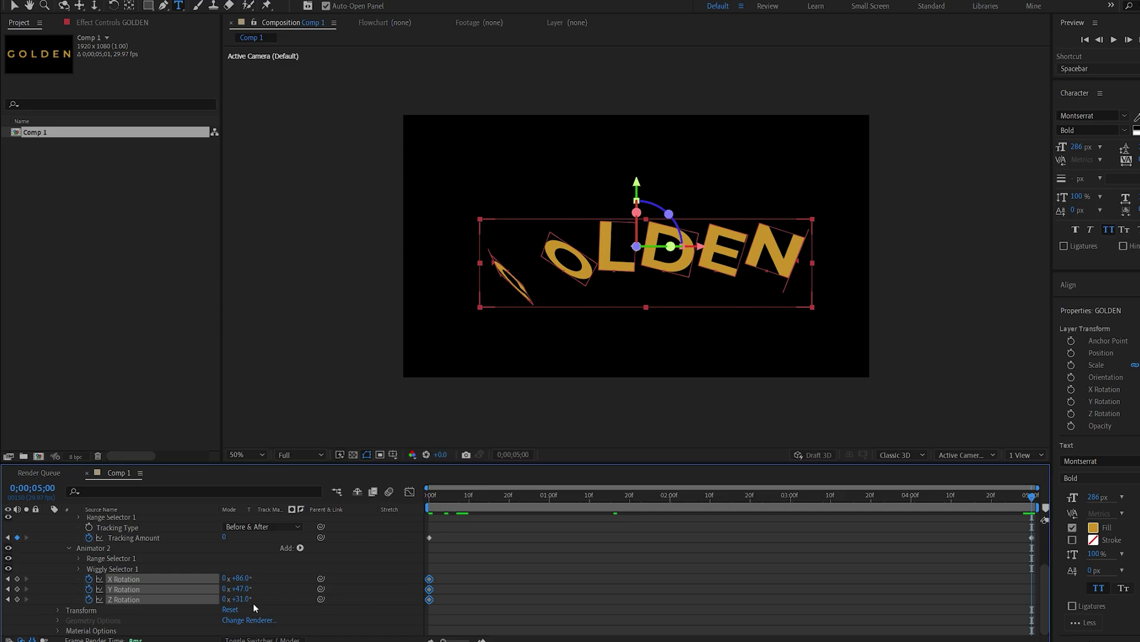
click(244, 599)
text(0)
click(246, 588)
text(0)
key(Return)
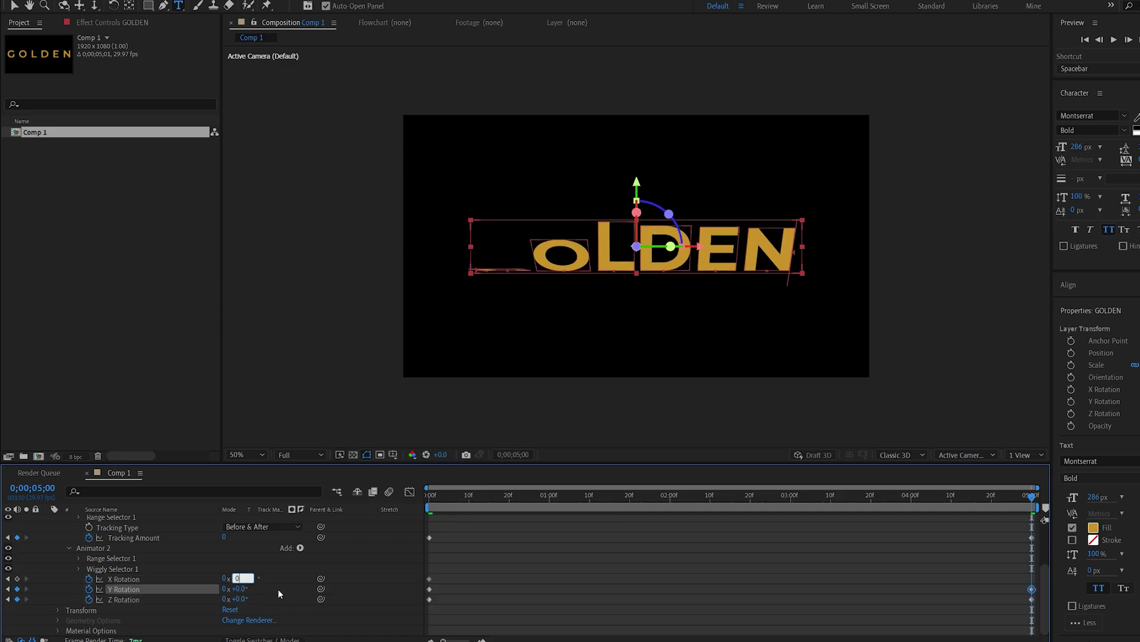
click(69, 548)
click(69, 558)
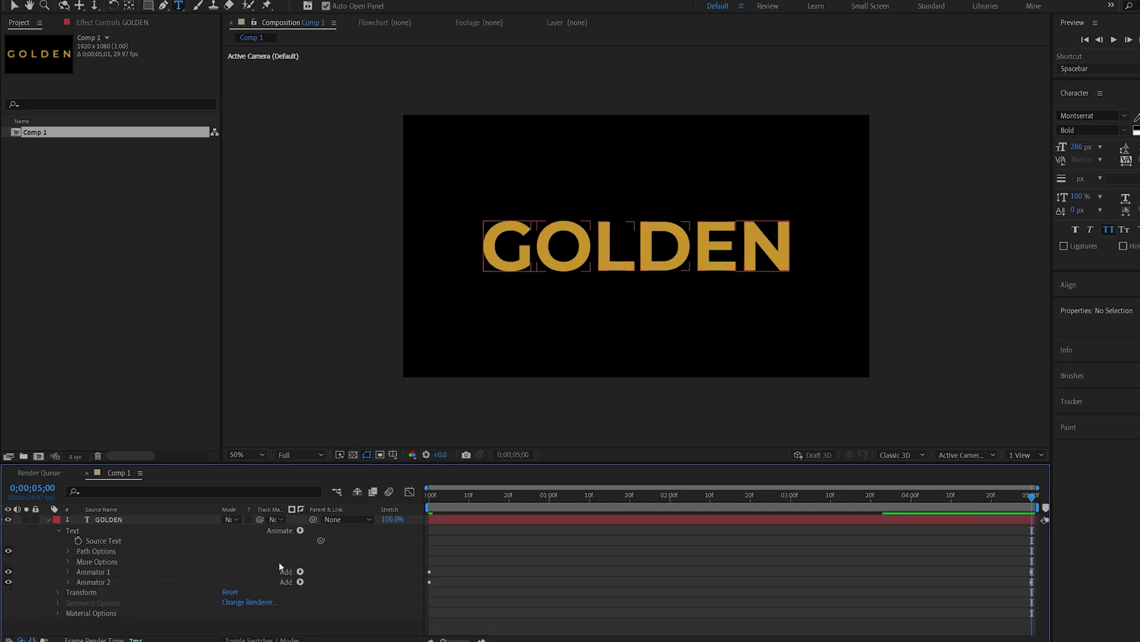
Add a third text animator with the Scale property and keyframe its Scale at 0% on the first frame
drag(452, 498, 425, 499)
click(300, 531)
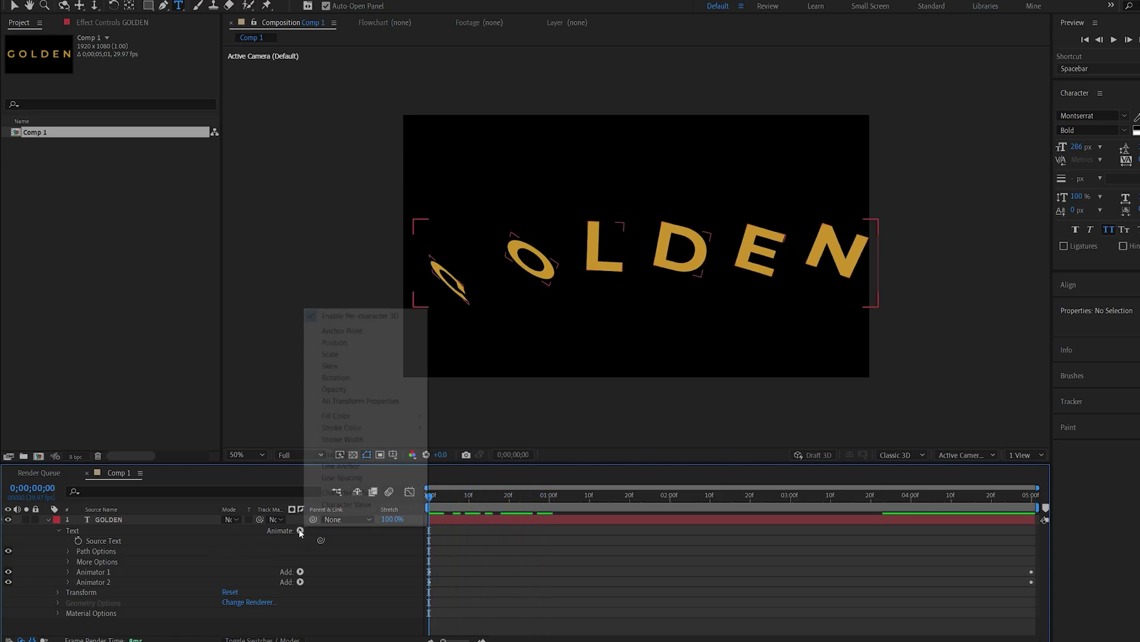
click(349, 354)
click(89, 612)
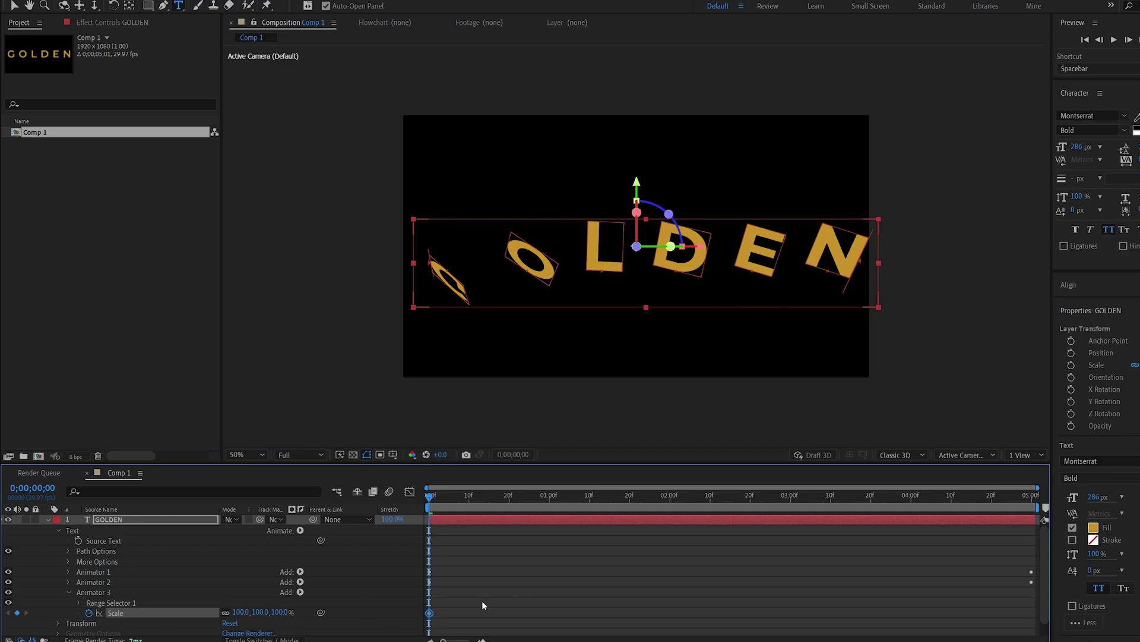
click(240, 611)
text(0)
key(Return)
Set Animator 3's Scale to 100% at 5 seconds and preview the animation from the start
click(380, 558)
drag(462, 493, 1063, 550)
click(236, 611)
text(100)
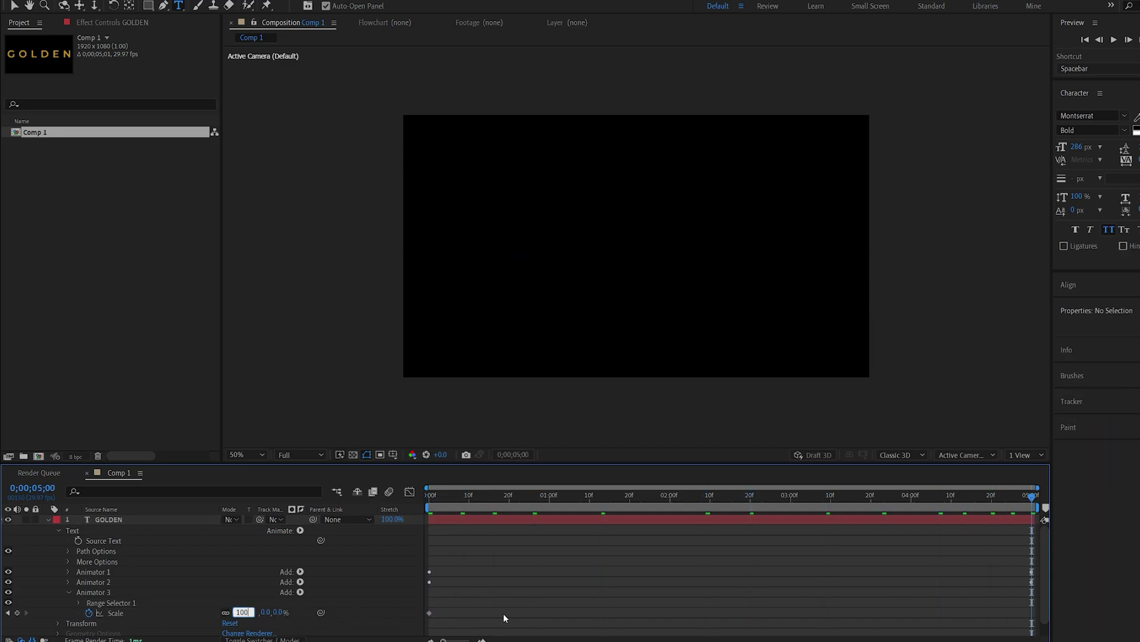
key(Return)
drag(451, 498, 407, 503)
key(space)
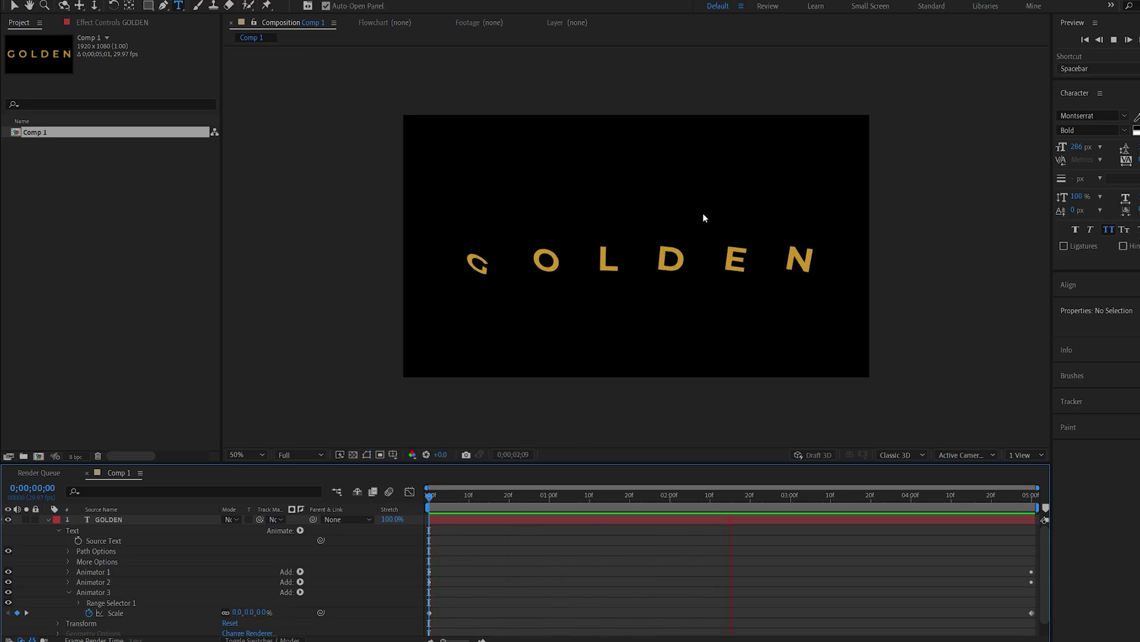
Reveal the GOLDEN layer's keyframes, move all end keyframes to 3 seconds and apply Easy Ease to every keyframe
click(948, 497)
click(918, 519)
key(u)
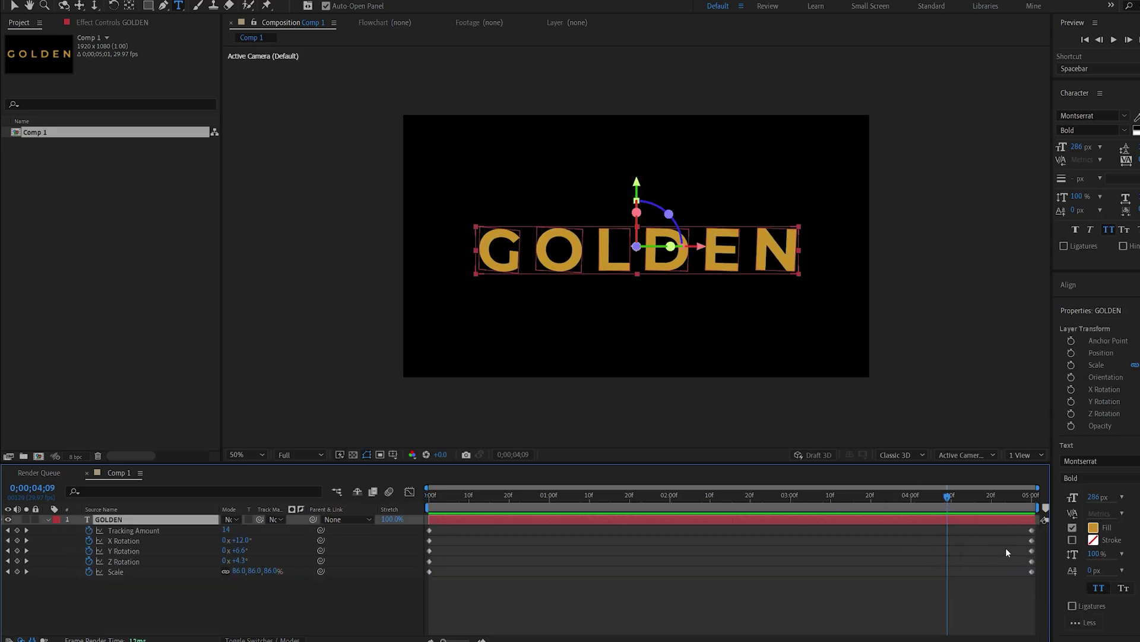
drag(1001, 525, 793, 566)
drag(836, 606, 409, 521)
key(F9)
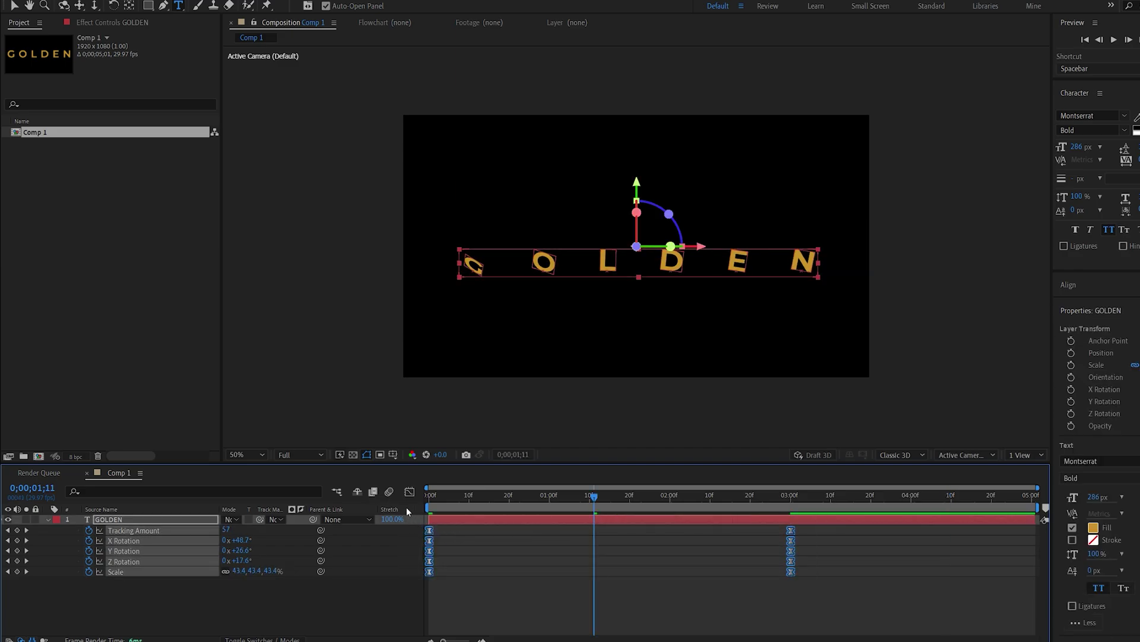
Reshape the keyframes' speed curves in the Graph Editor so the motion peaks early and slows gradually toward 3 seconds
click(409, 492)
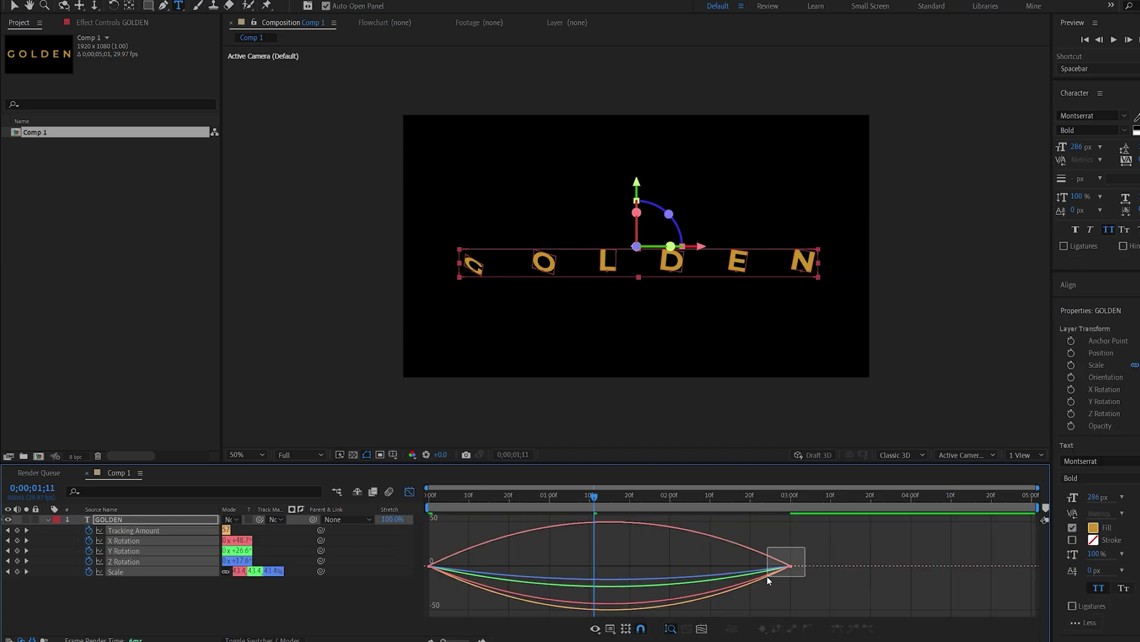
drag(768, 576, 644, 572)
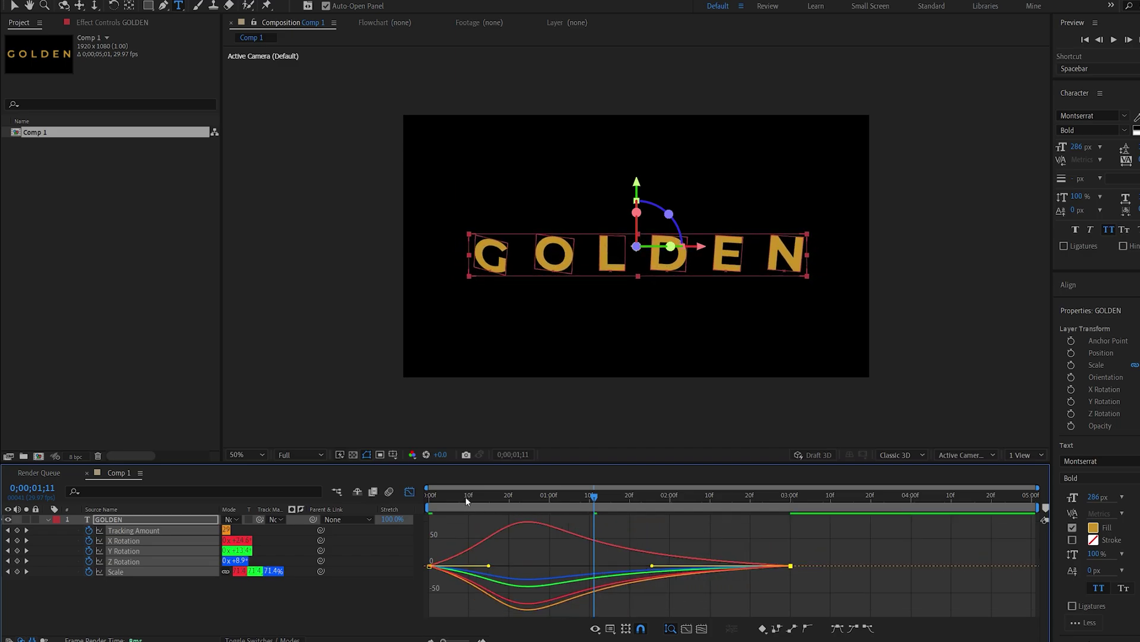
drag(466, 500, 412, 498)
click(488, 567)
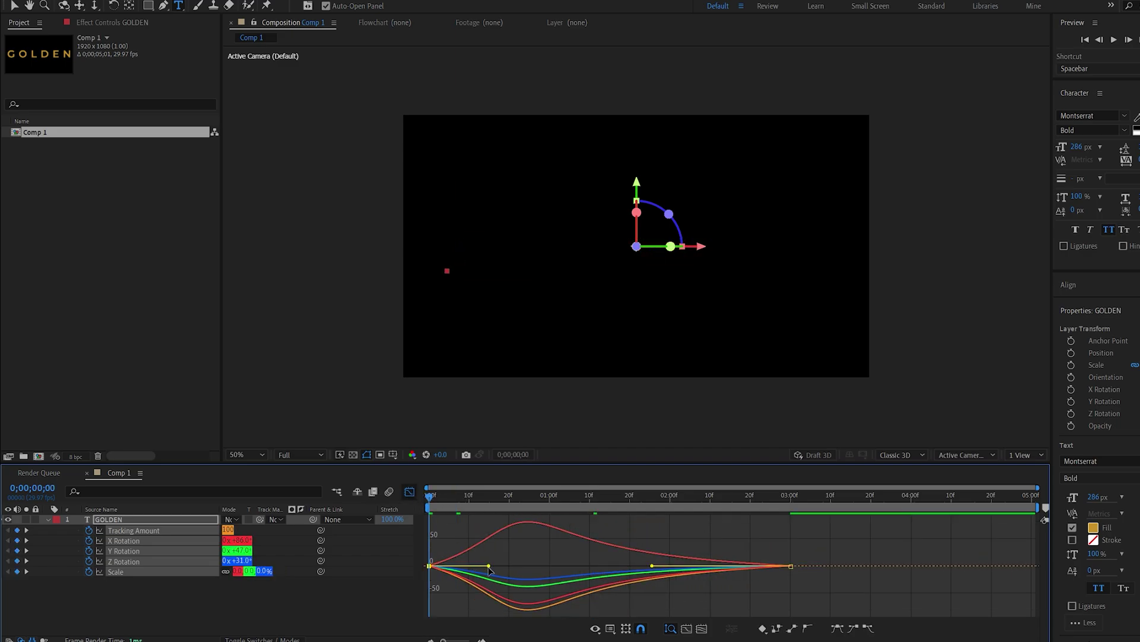
drag(488, 566, 469, 567)
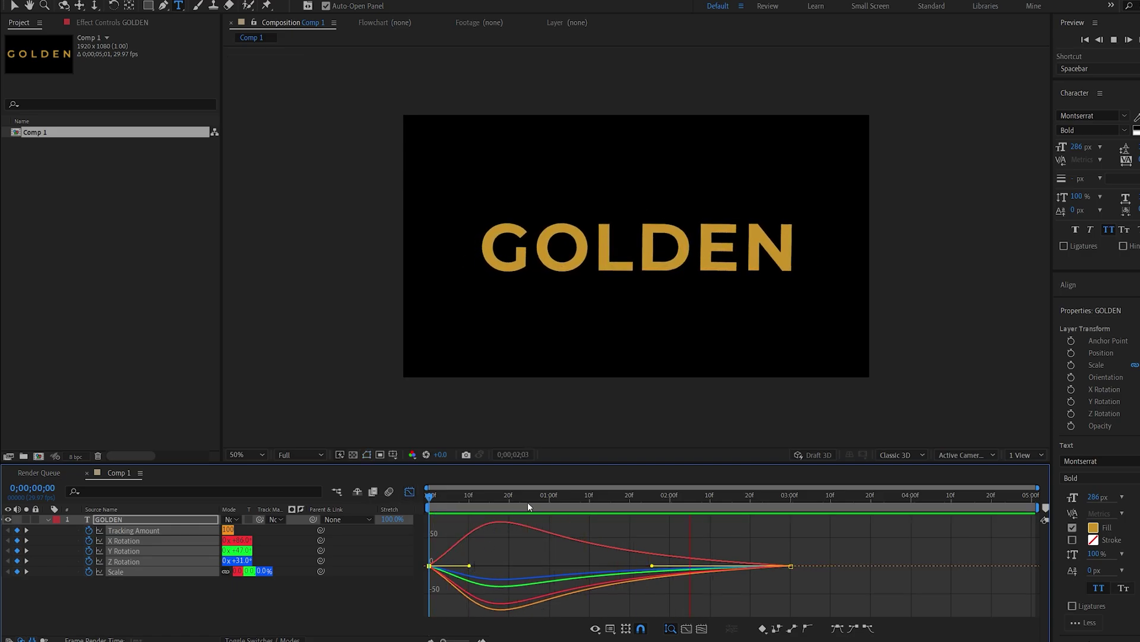
Scrub through the animation to check the new easing and collapse the GOLDEN layer's properties
drag(565, 497, 602, 499)
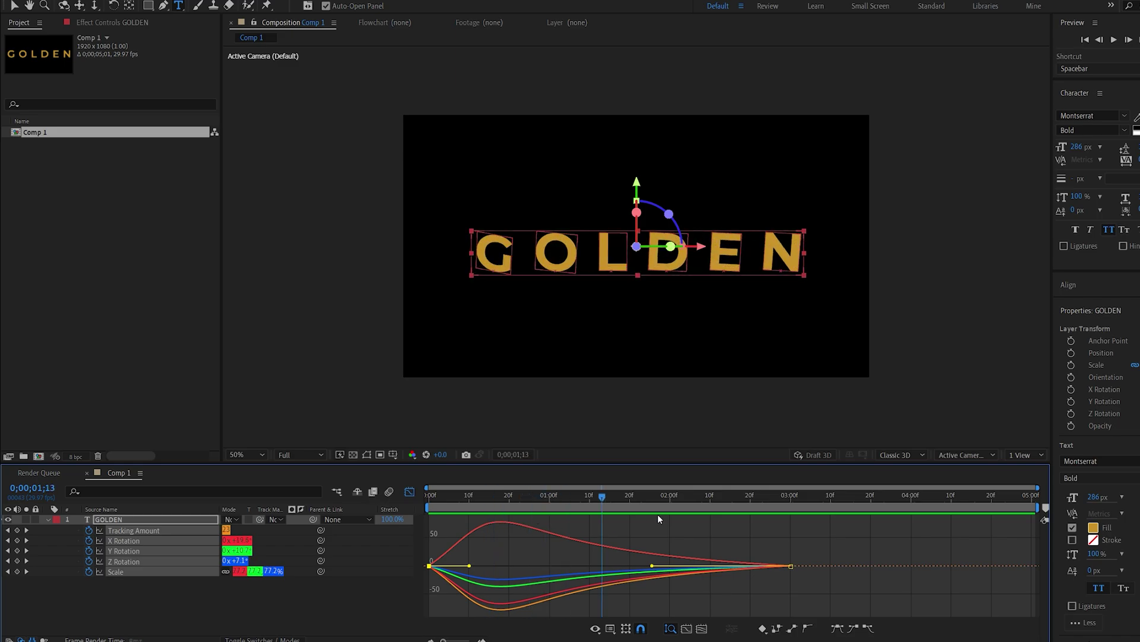
click(657, 515)
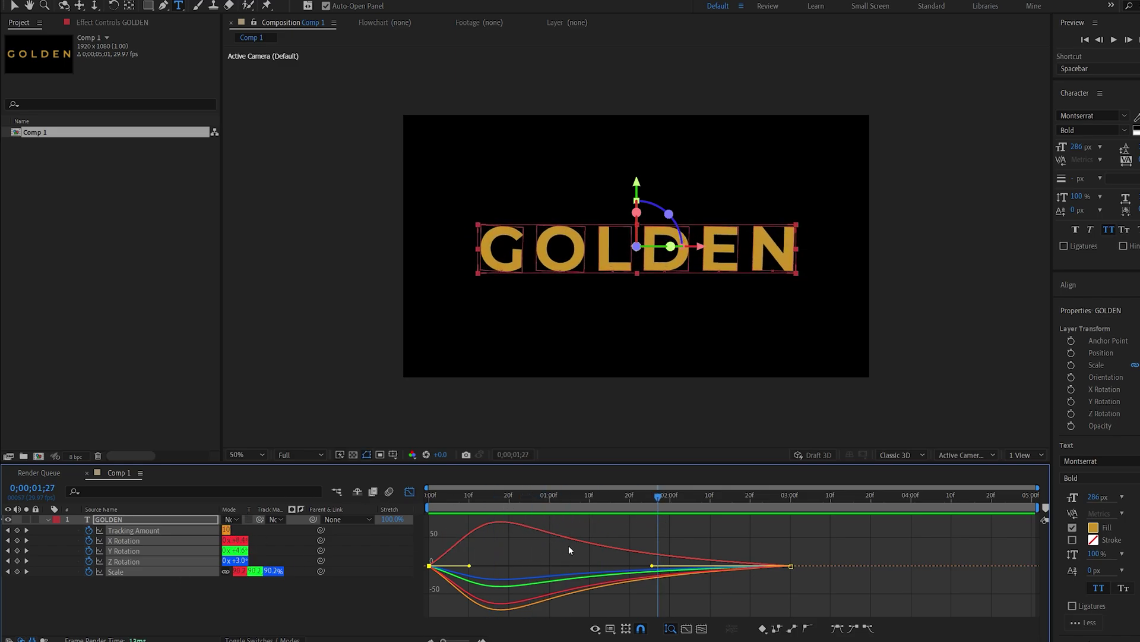
click(128, 601)
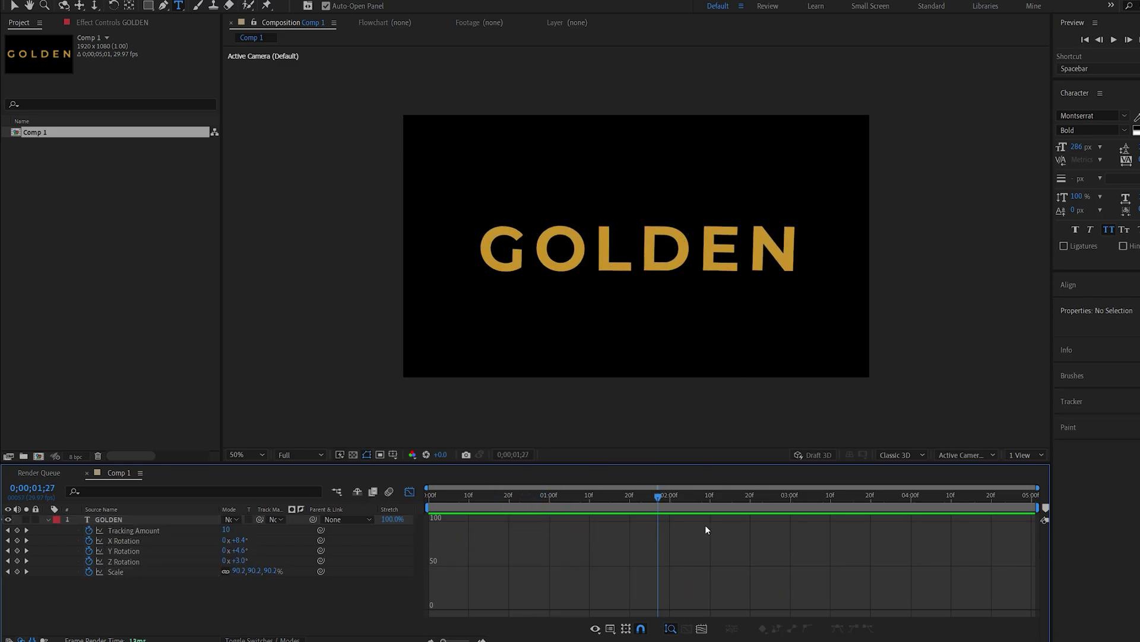
drag(693, 498, 777, 498)
click(48, 520)
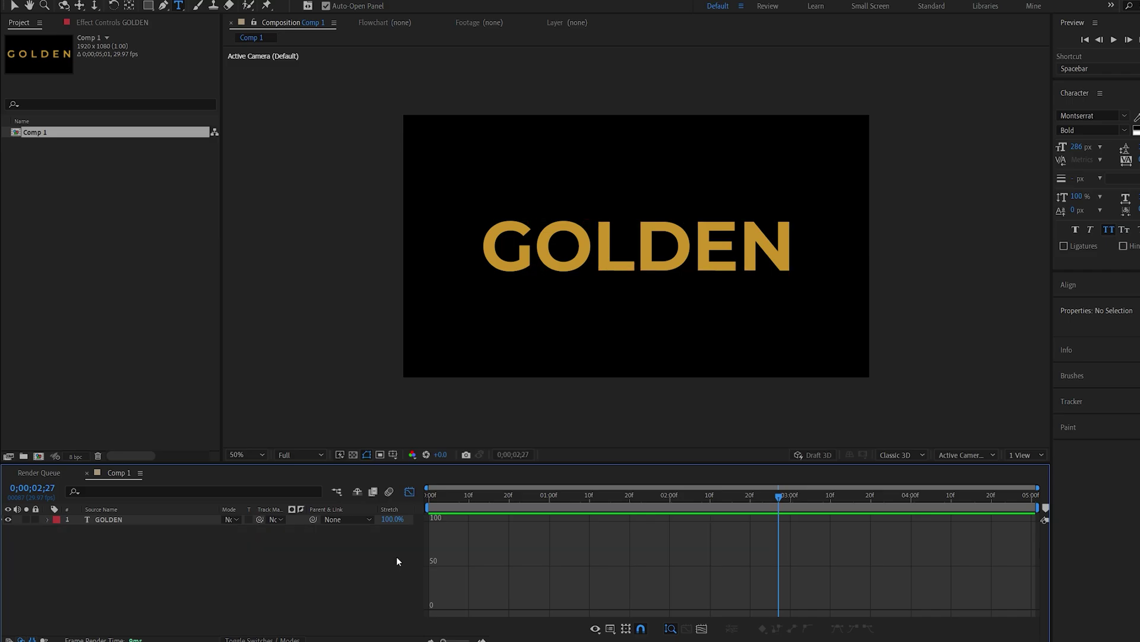
Create a two-node camera with the default settings and move the playhead to 0;00;01;10
right_click(265, 561)
mouse_move(301, 433)
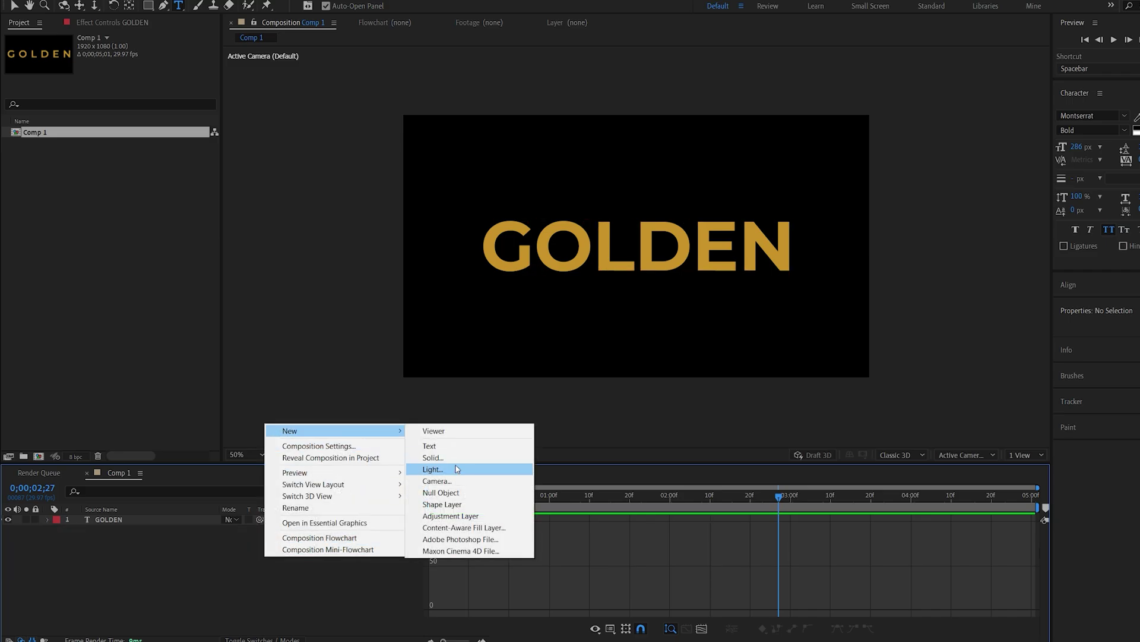
click(457, 485)
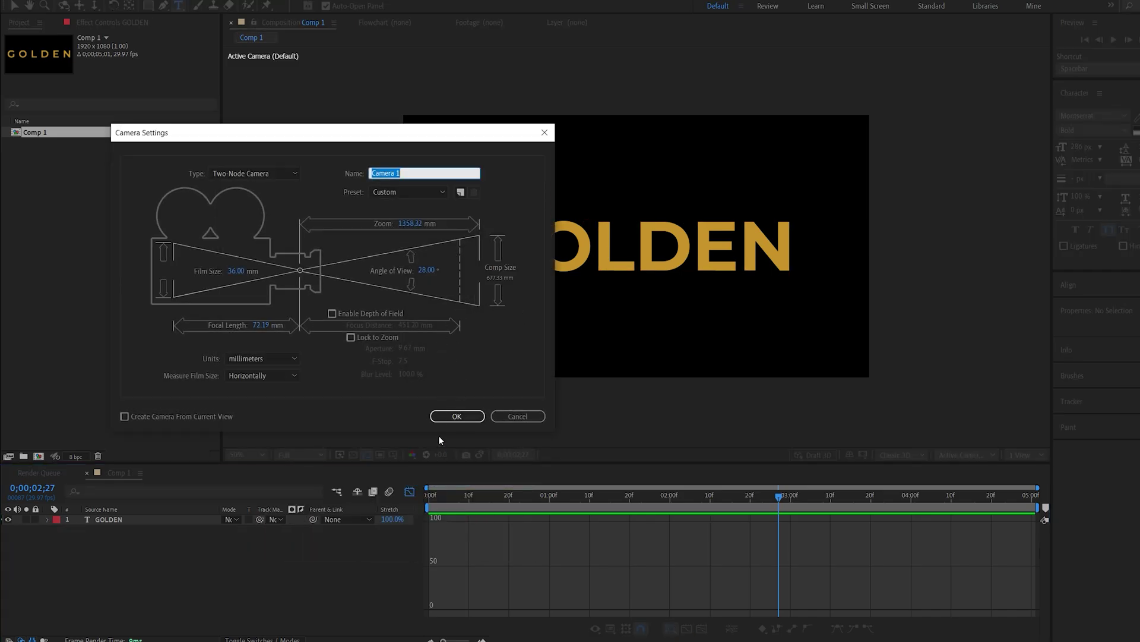
click(457, 417)
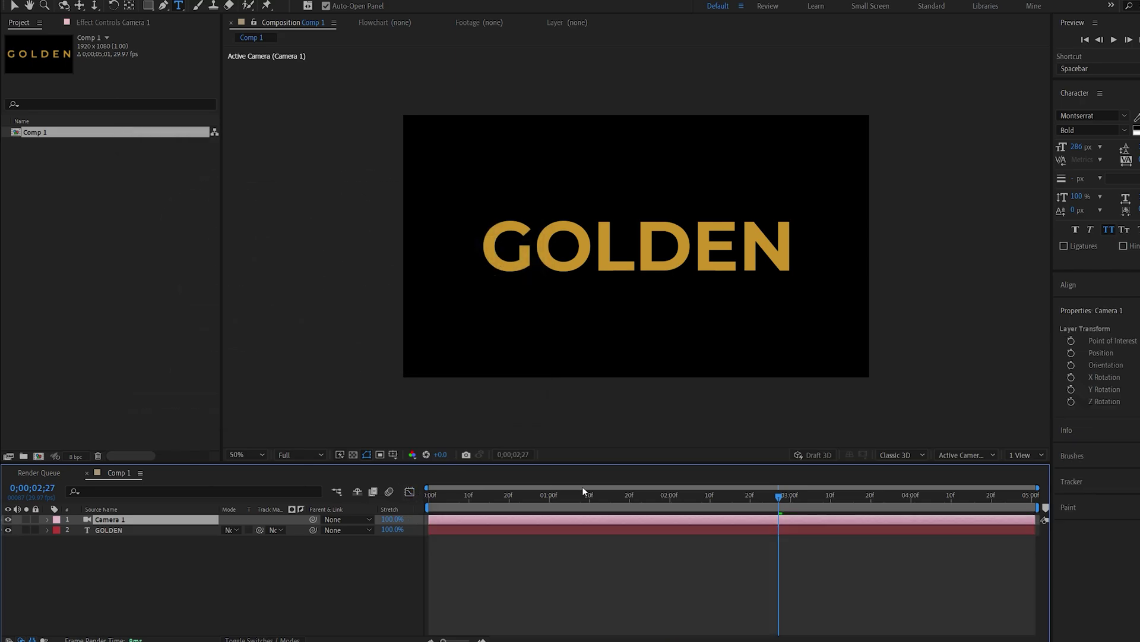
drag(758, 499, 590, 496)
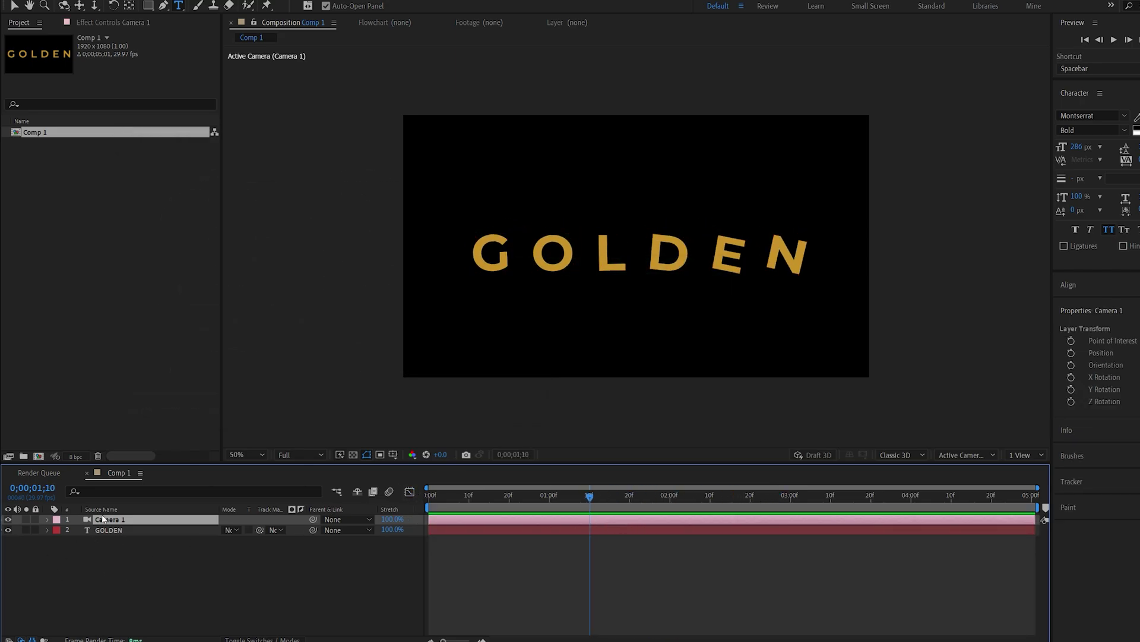
Change the composition's 3D renderer to Advanced 3D in the Composition Settings
right_click(118, 475)
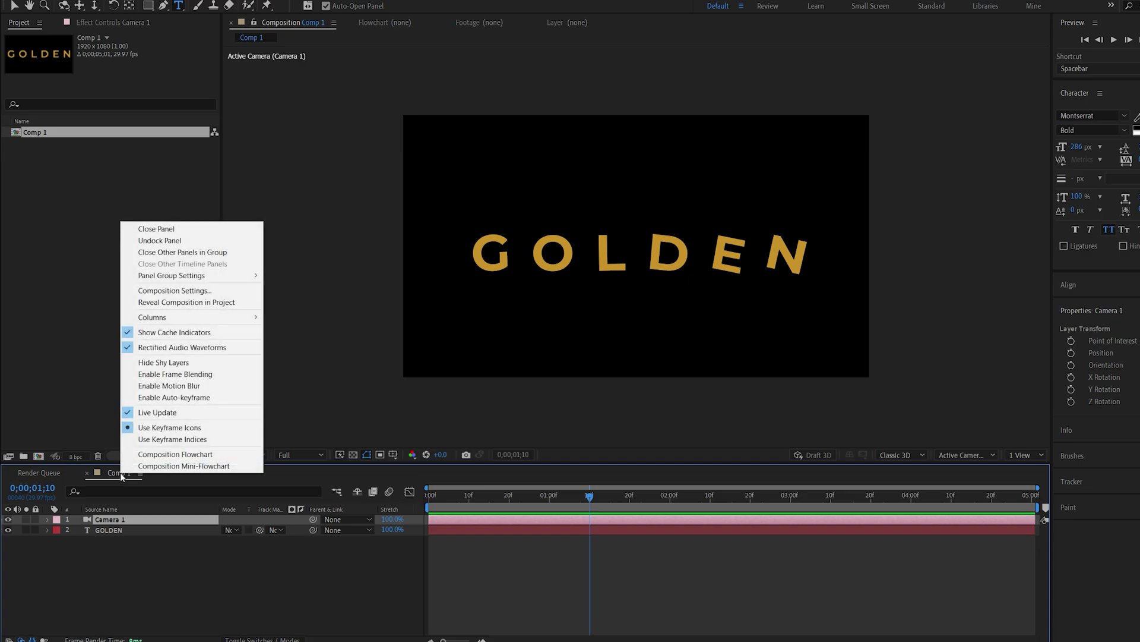
click(203, 296)
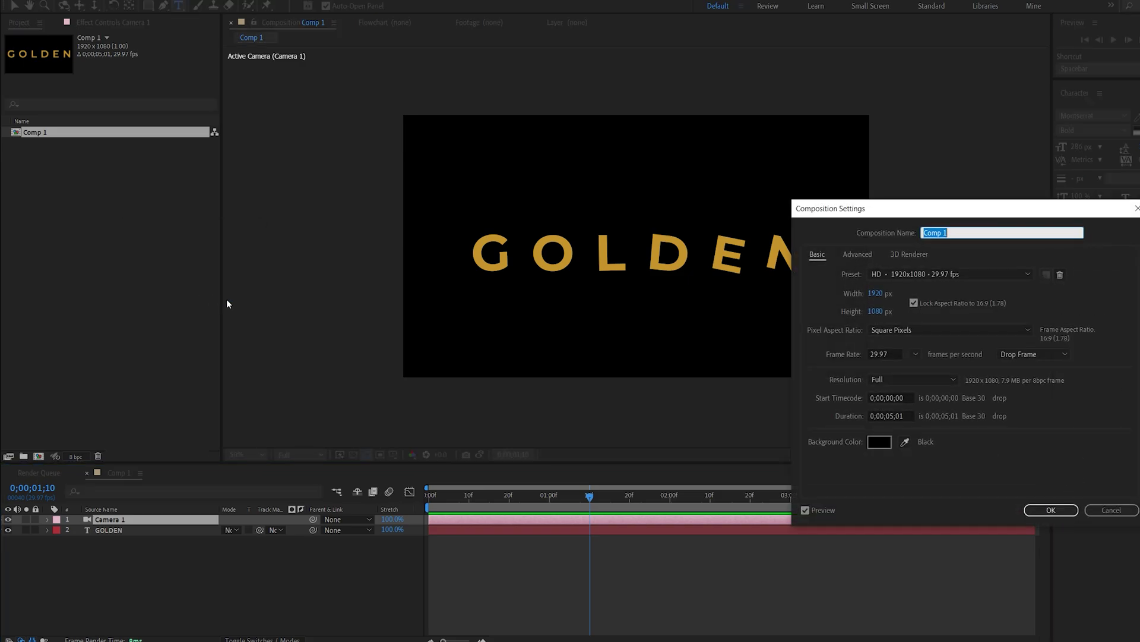
click(915, 254)
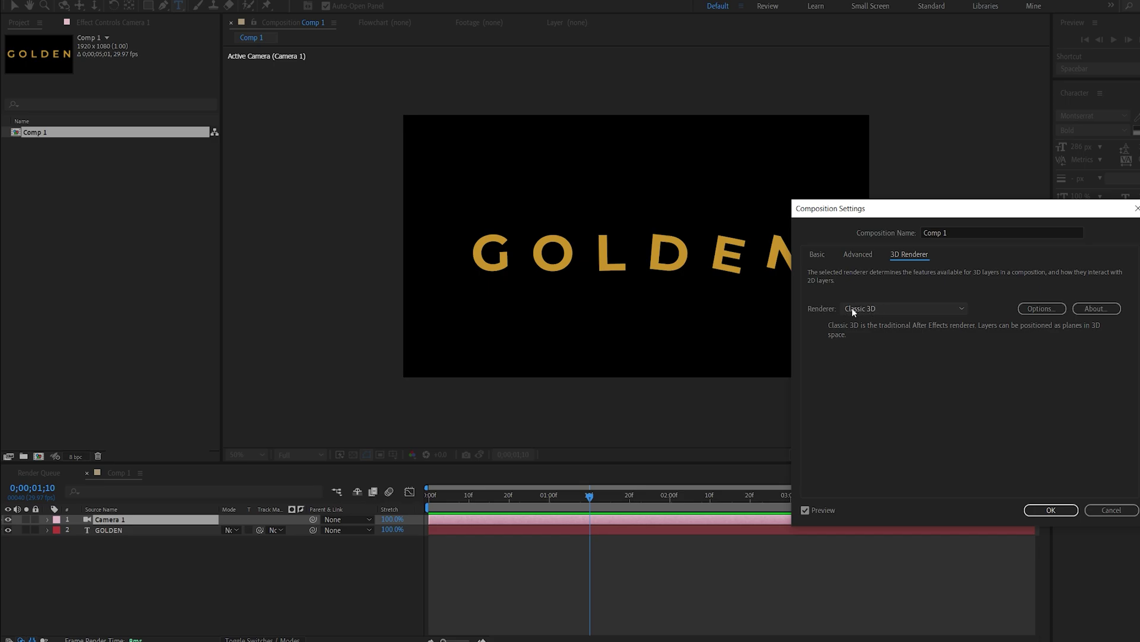
click(874, 308)
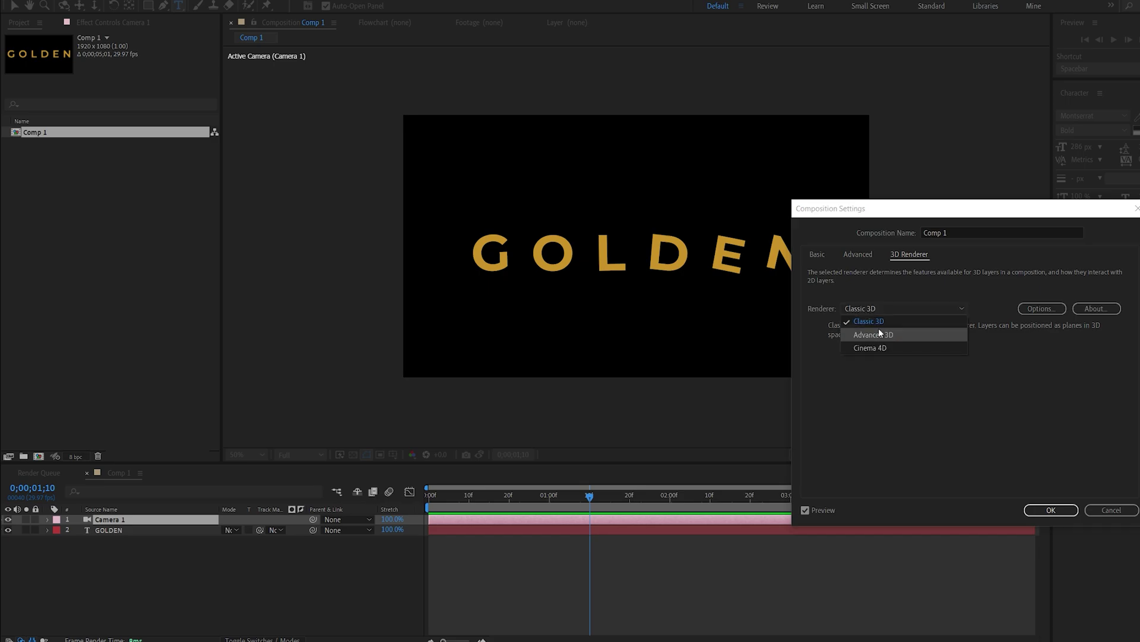
click(878, 334)
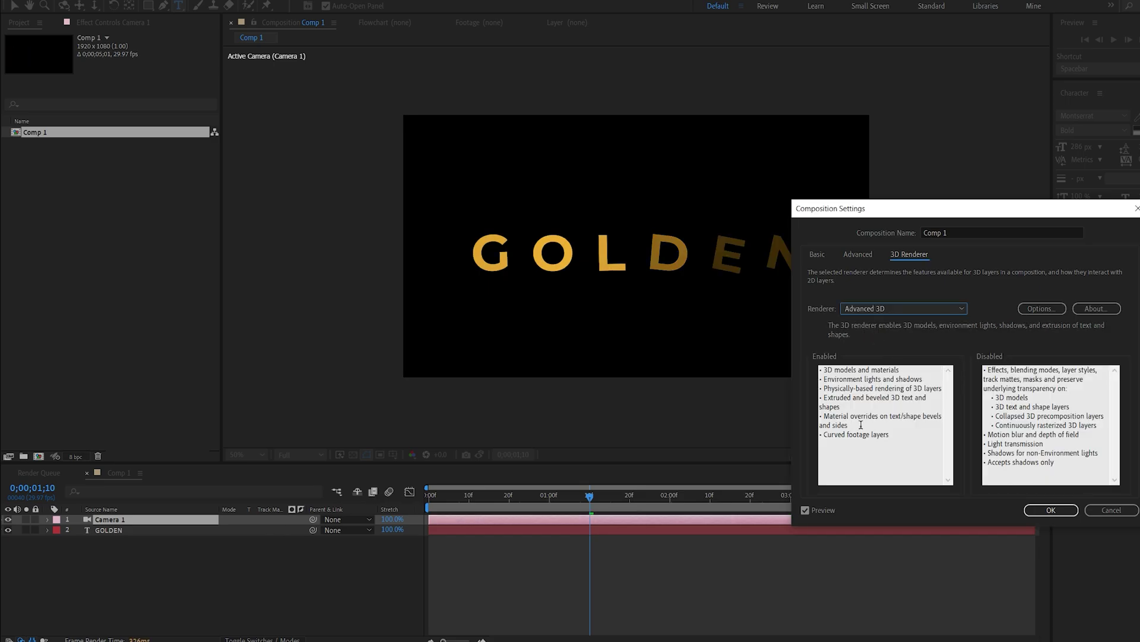
click(1057, 510)
click(220, 555)
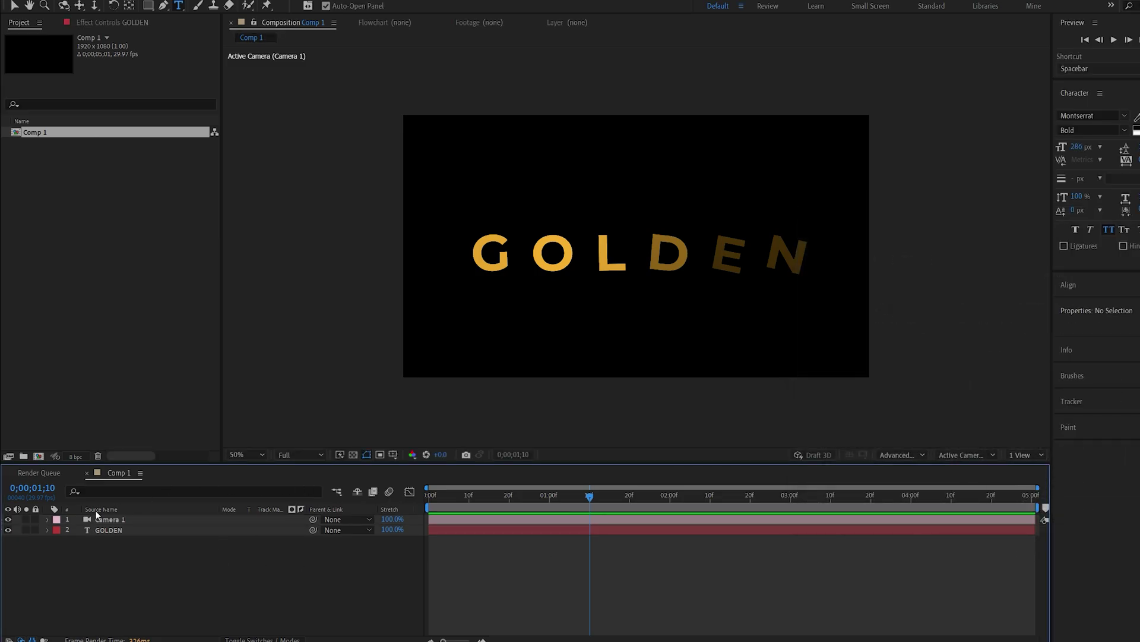
Set the GOLDEN layer's Extrusion Depth to 150 in its Geometry Options, checking the extruded letters at 0;00;01;15
click(48, 530)
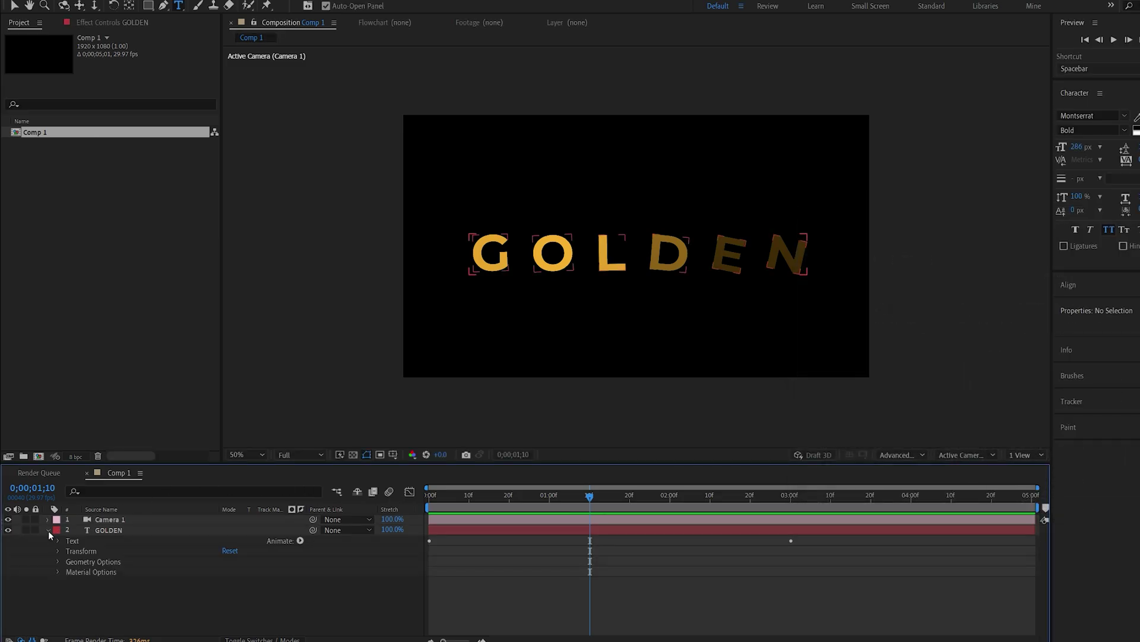
click(59, 561)
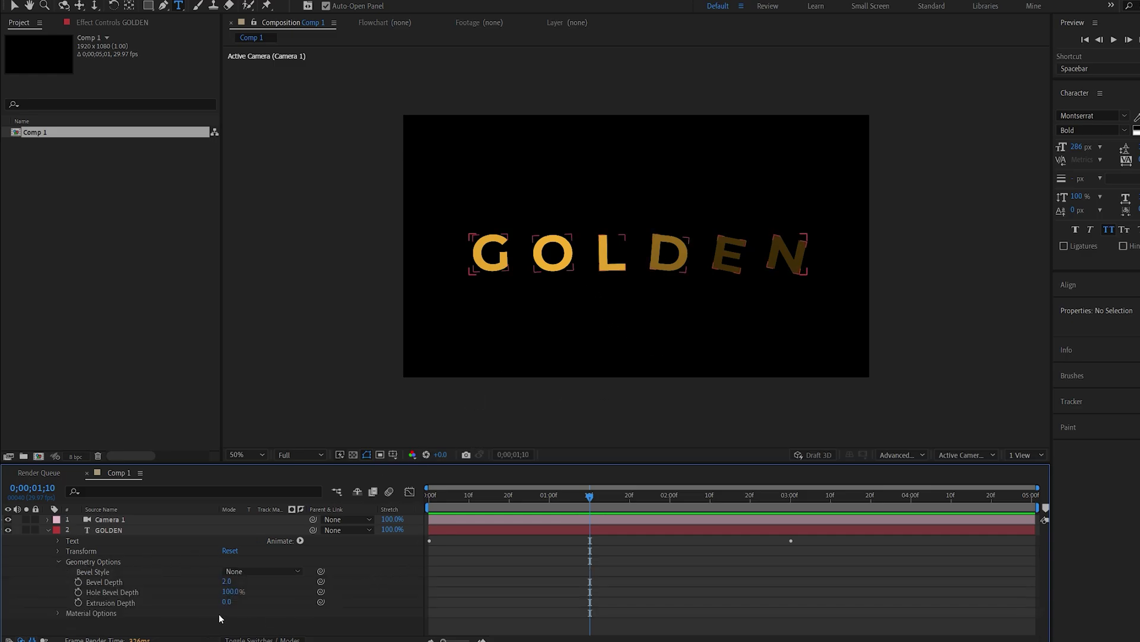
drag(228, 603, 336, 596)
scroll(611, 298, up, 2)
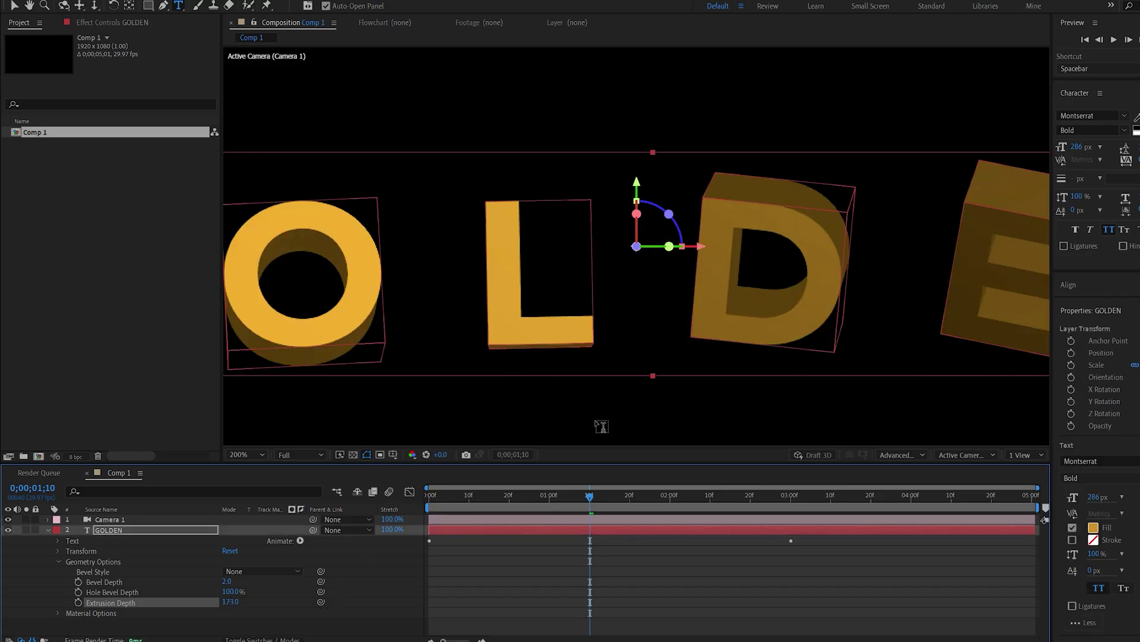
scroll(601, 427, down, 1)
drag(590, 494, 610, 484)
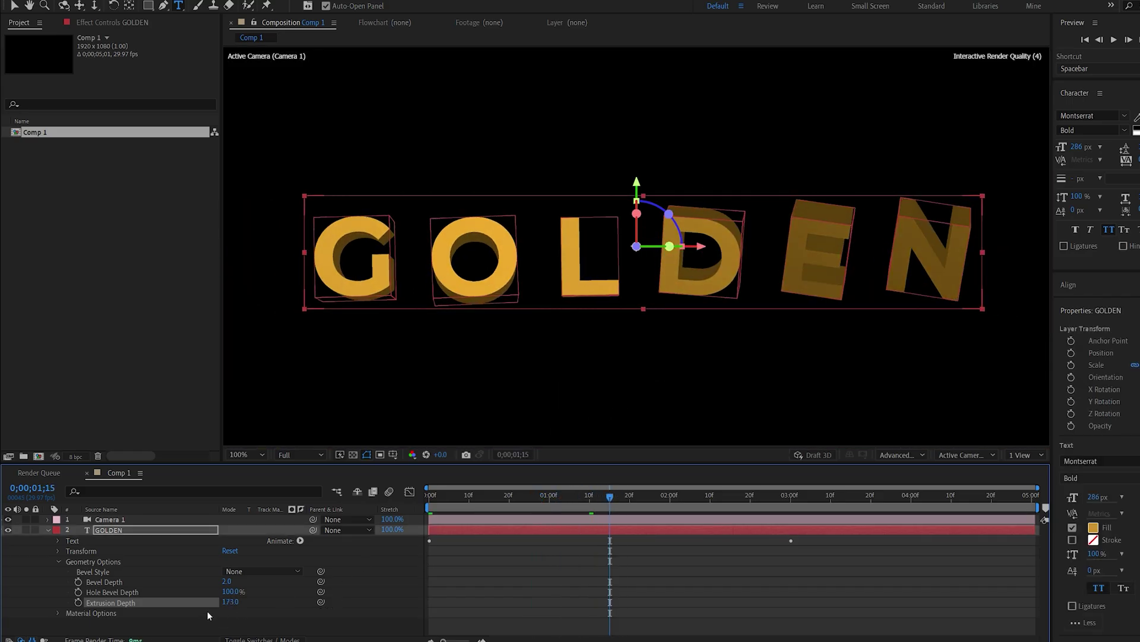
text(150)
key(Return)
click(280, 595)
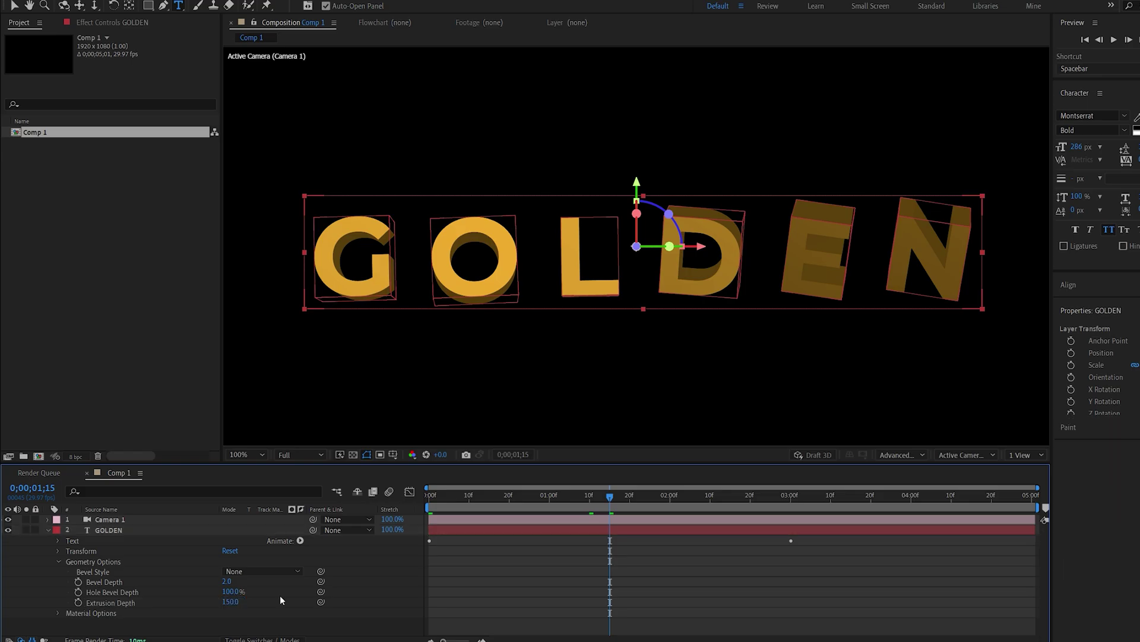
Set the GOLDEN layer's Bevel Style to Angular and inspect the letter edges at 200% magnification
click(261, 571)
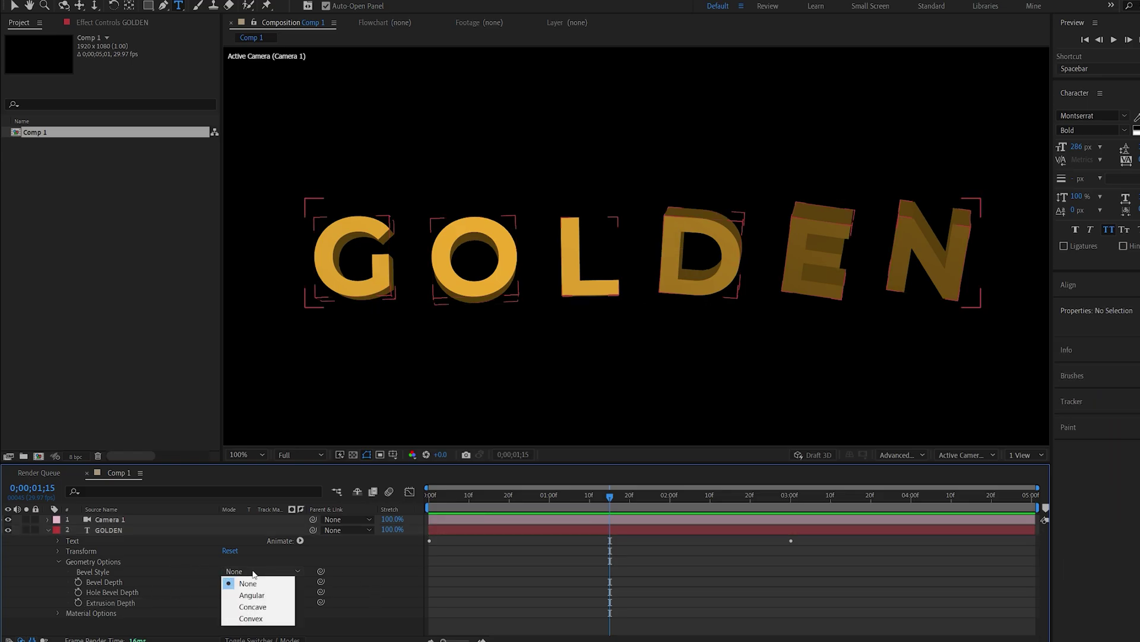
click(256, 592)
key(period)
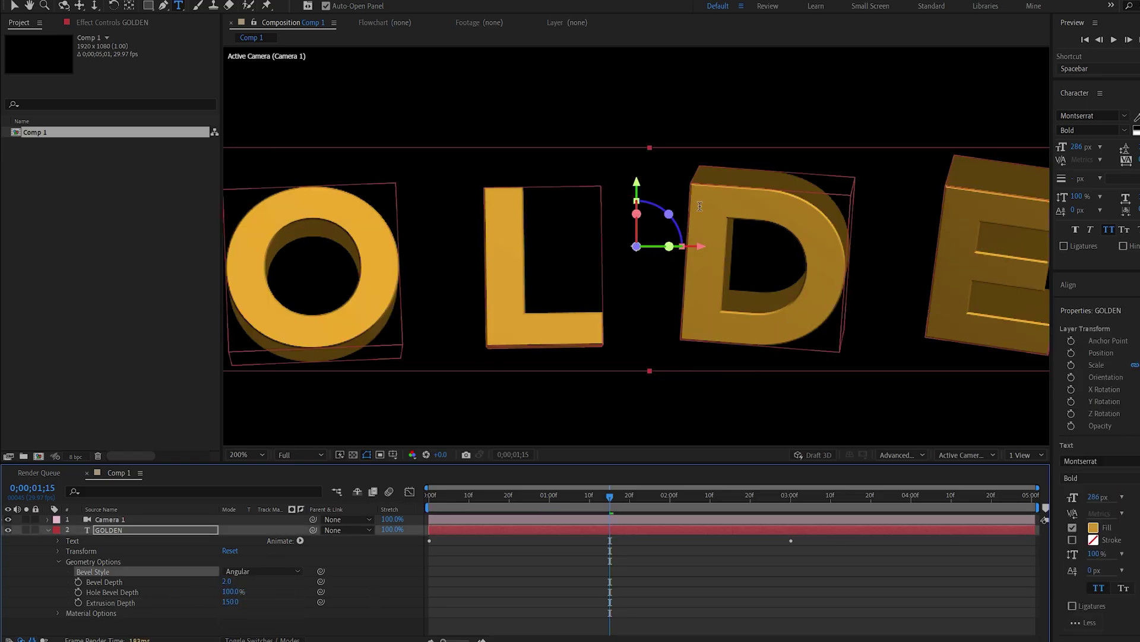
Set the GOLDEN layer's Bevel Style to Convex and inspect the bevelled edges of the D at 400% magnification
click(262, 571)
click(250, 619)
scroll(808, 229, up, 1)
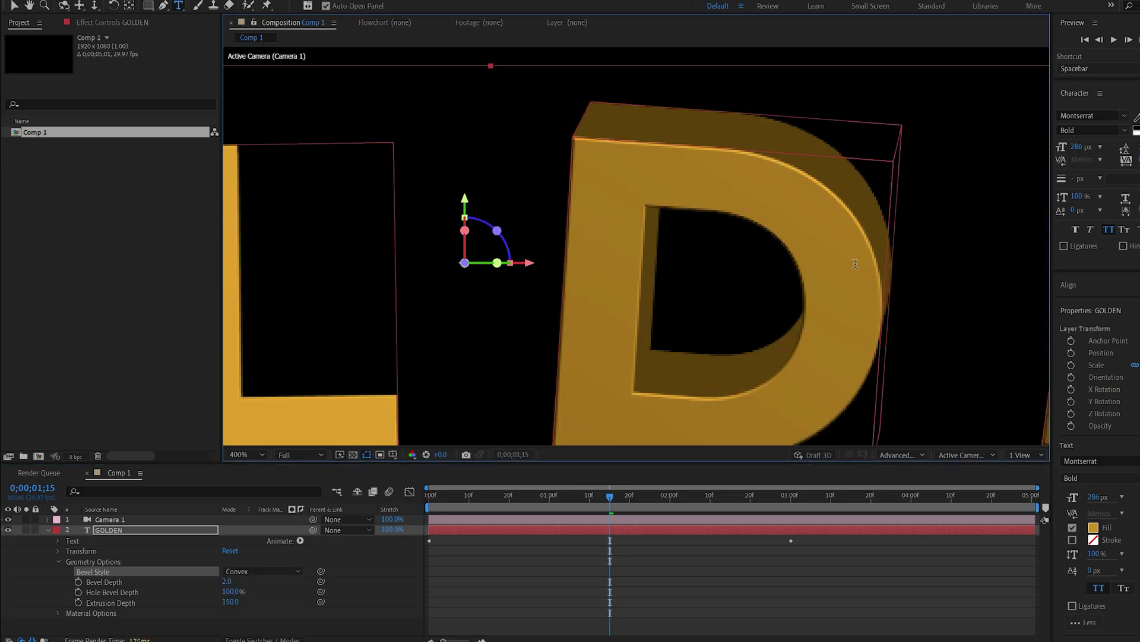
drag(673, 329, 709, 301)
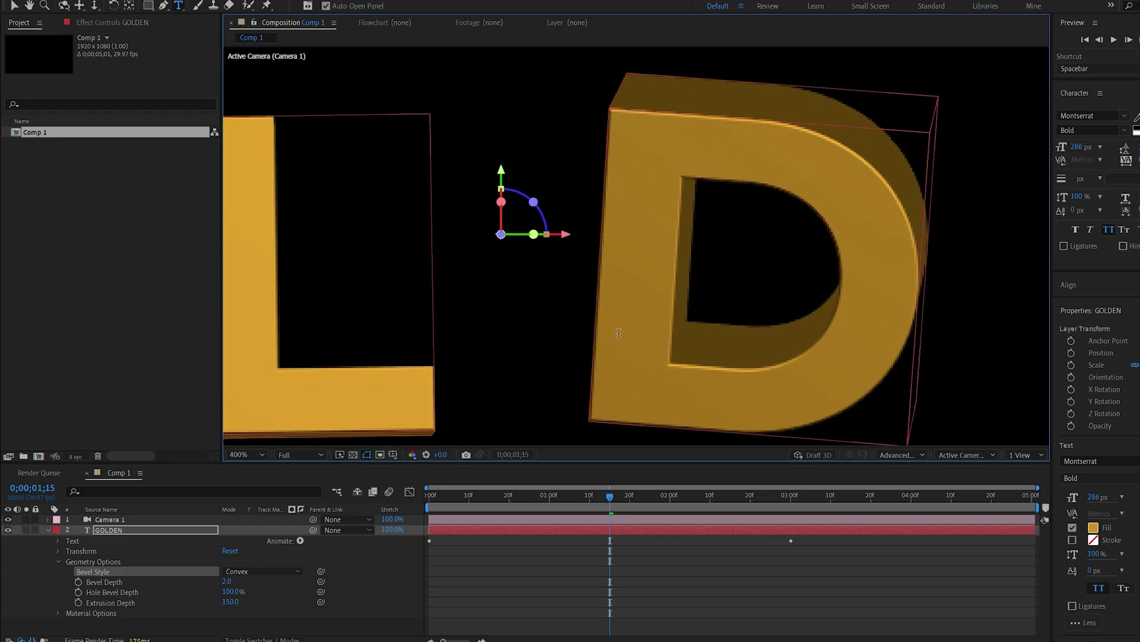
key(comma)
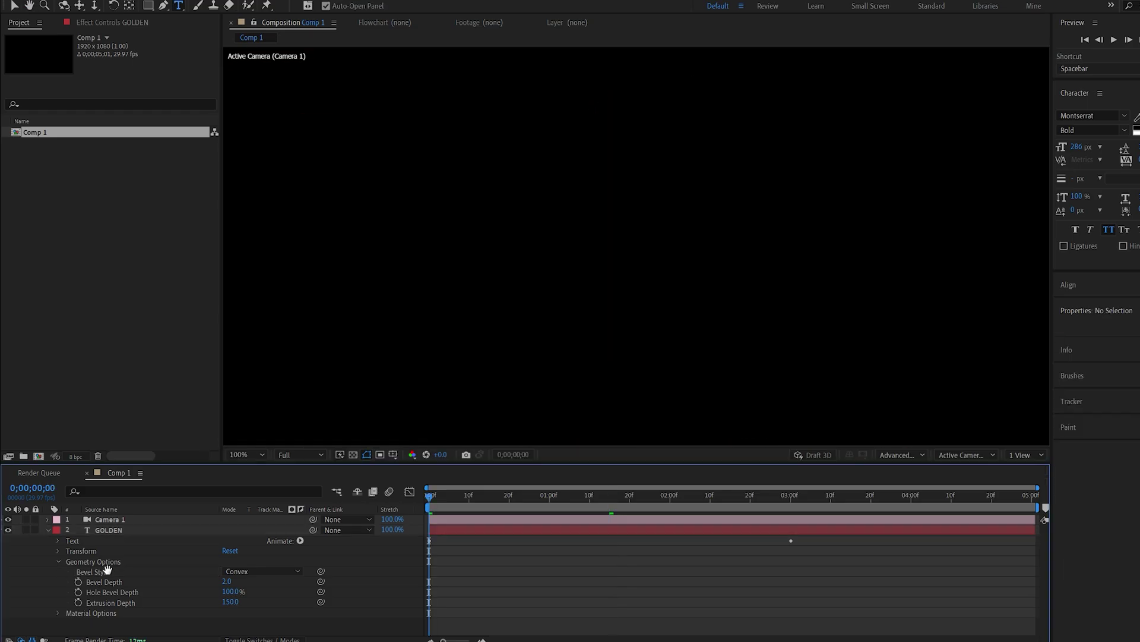
Preview the extruded text animation and park the playhead at 0;00;01;18
key(space)
key(space)
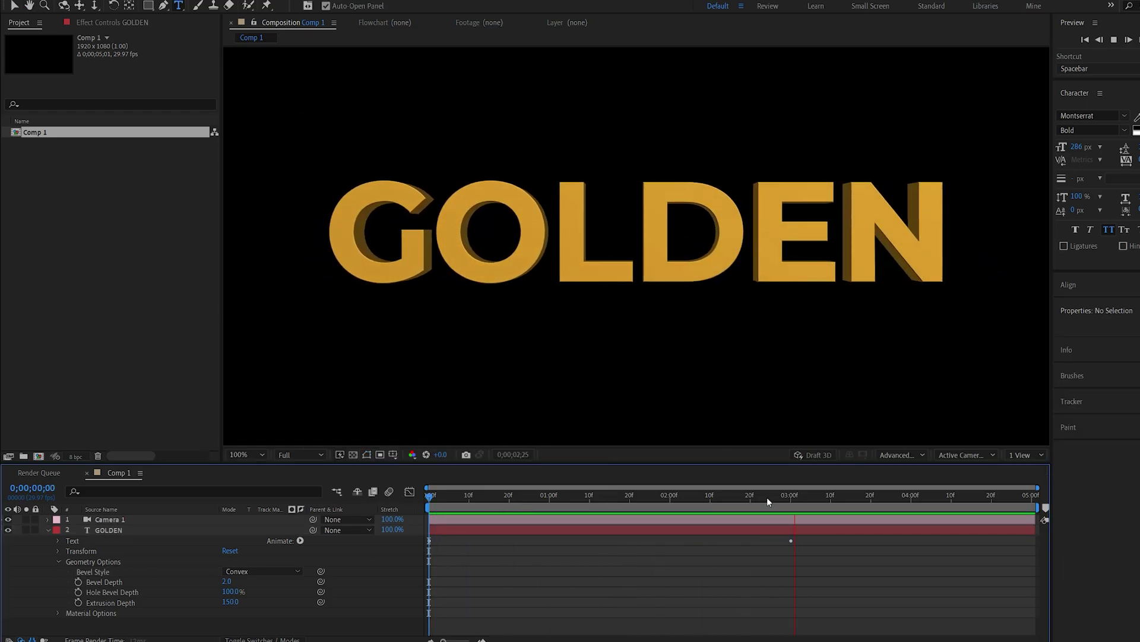
click(573, 495)
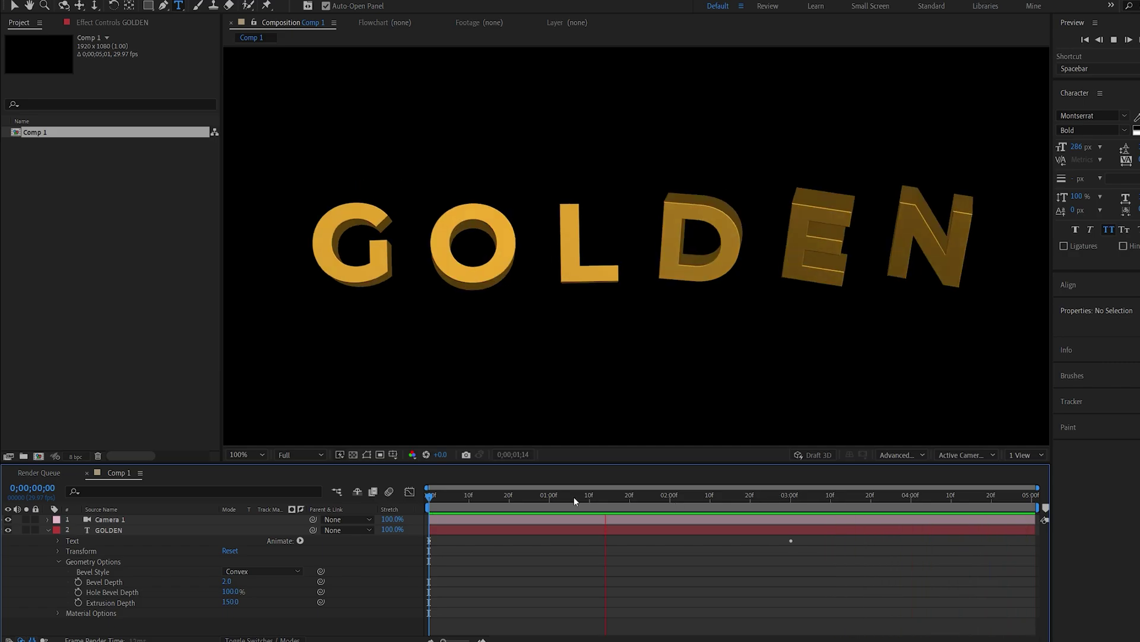
click(622, 496)
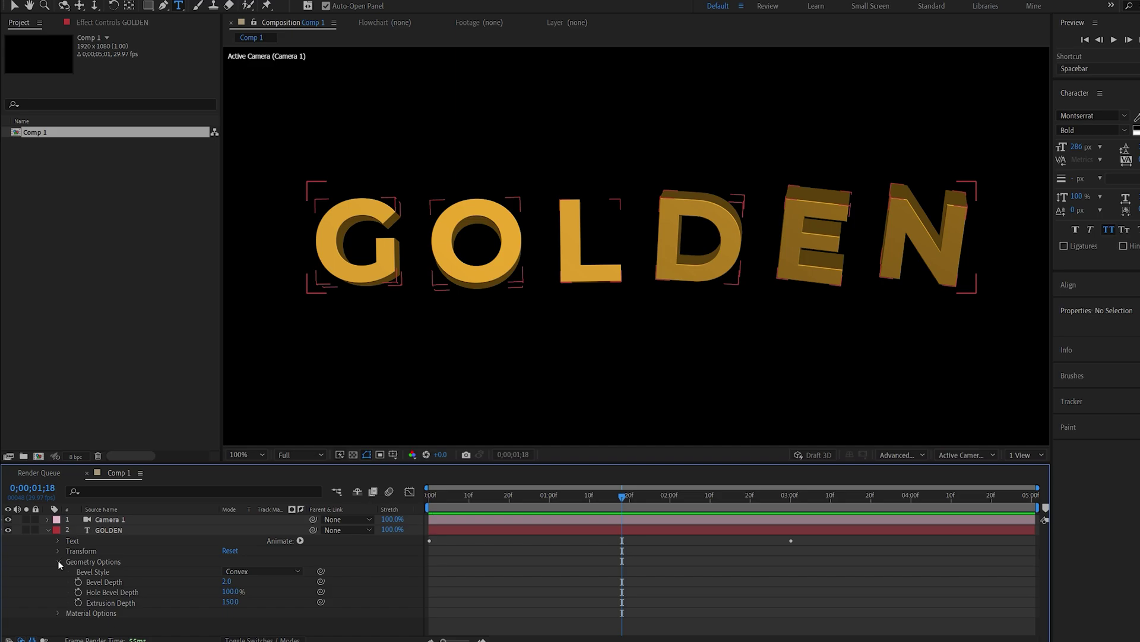
In the GOLDEN layer's Material Options, set Specular Intensity to 80% and Specular Shininess to 100%
click(58, 562)
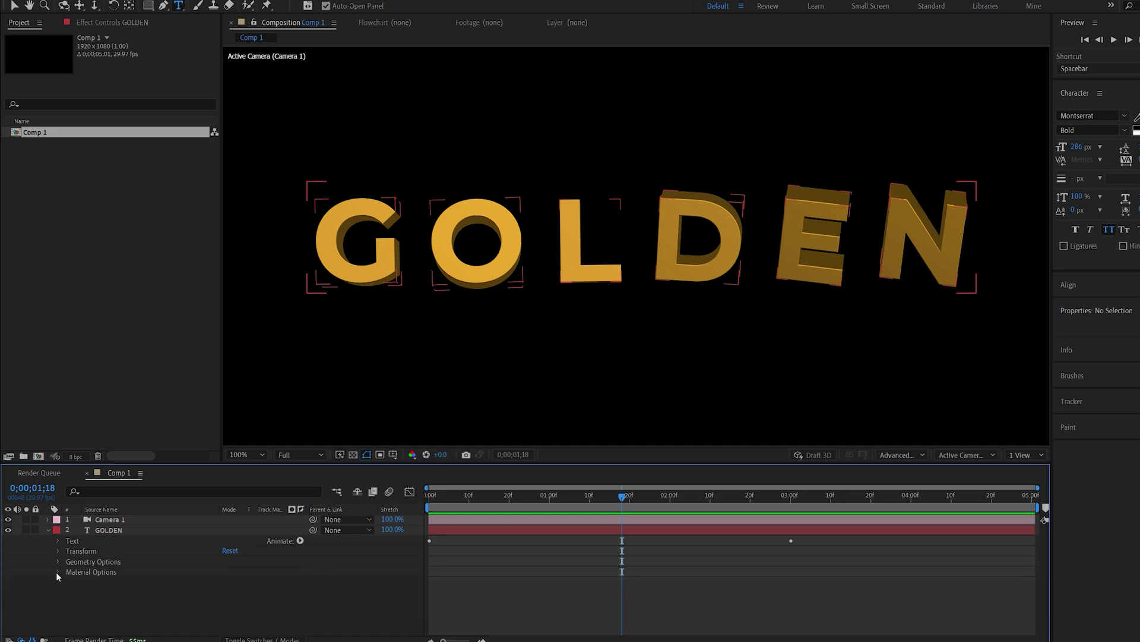
click(58, 571)
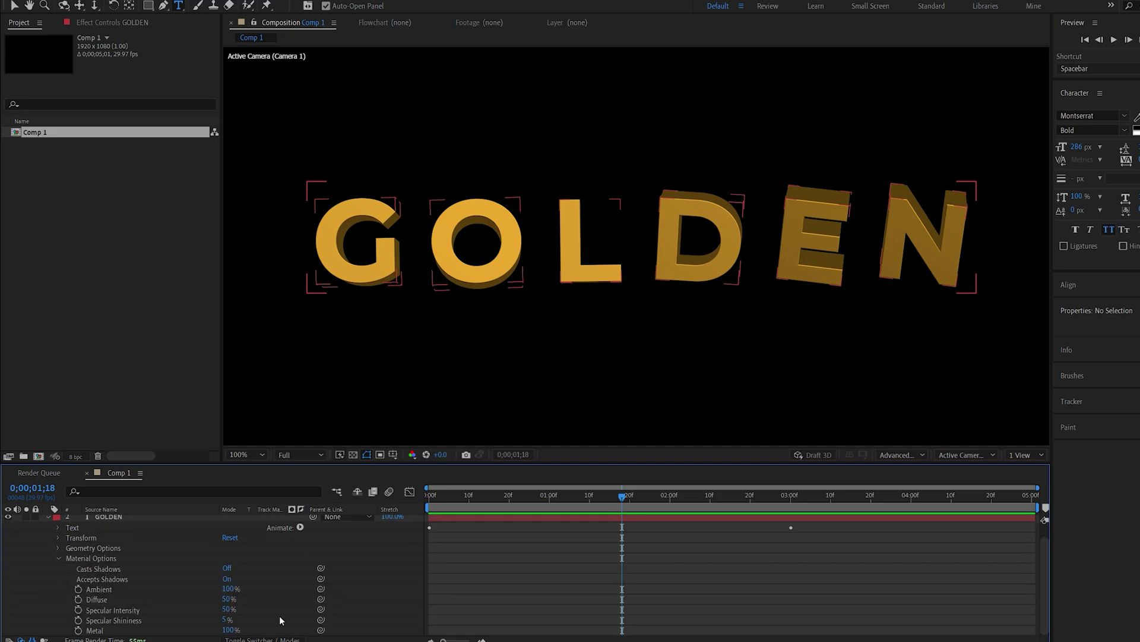
click(227, 609)
text(80)
key(Return)
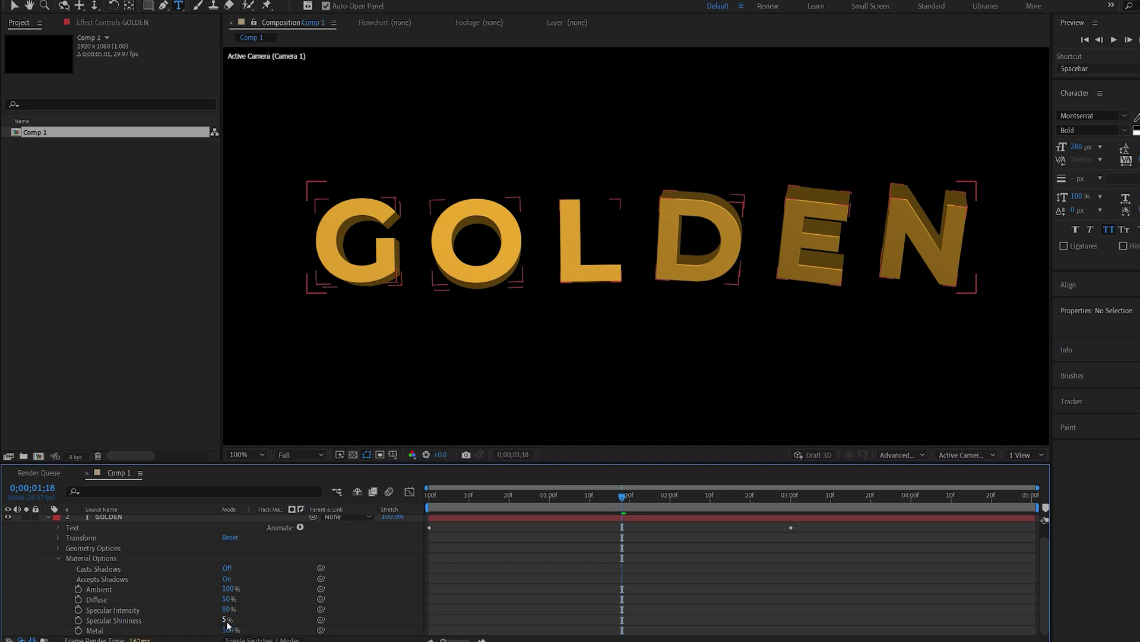
click(227, 621)
text(100)
key(Return)
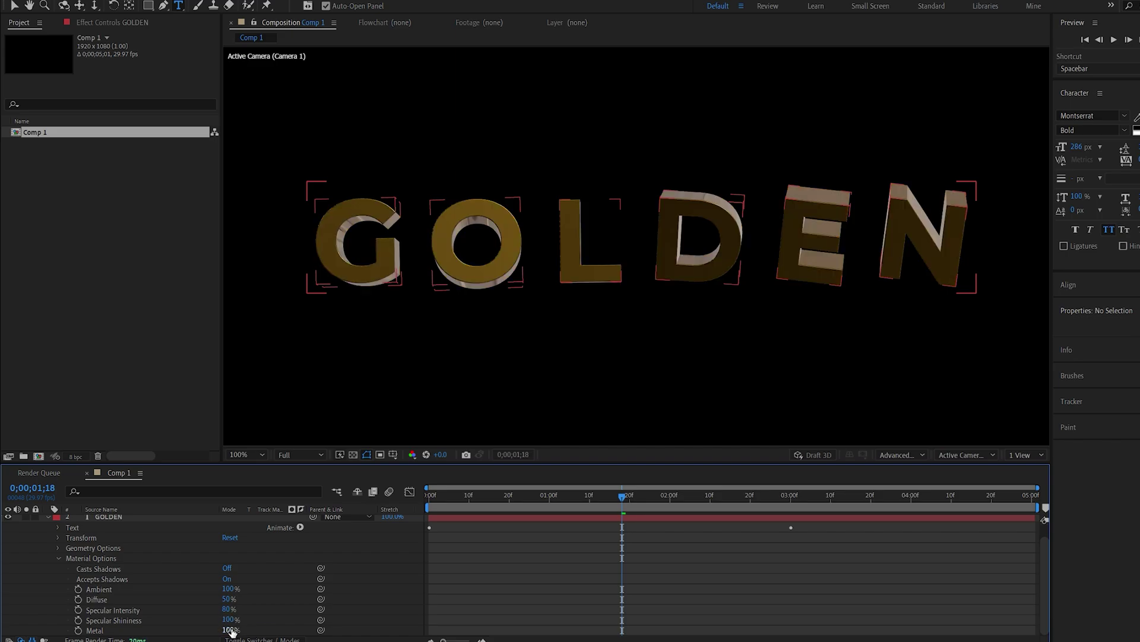
Keep the GOLDEN layer's Metal value at 100% and scrub to 0;00;01;27 to check the metallic look
click(231, 630)
key(Return)
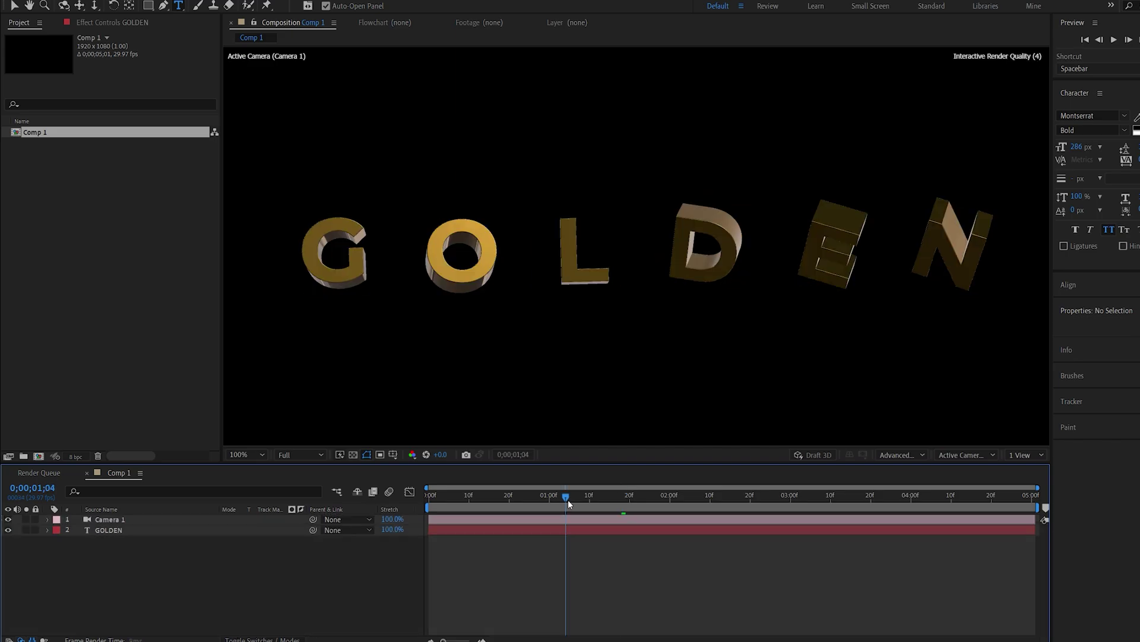
drag(568, 501, 658, 503)
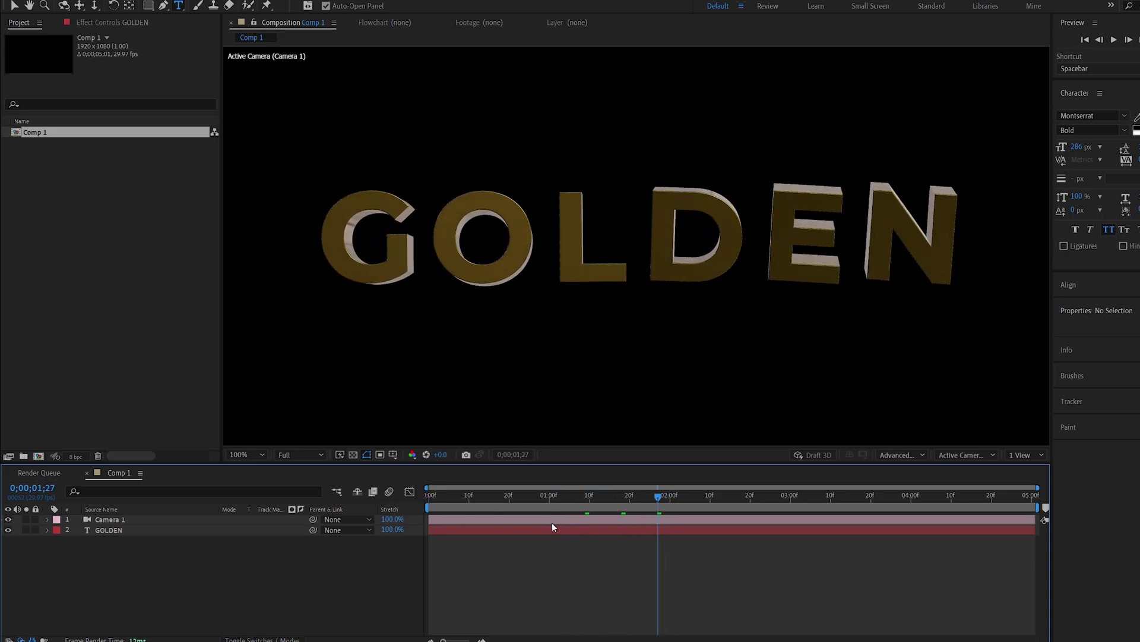
Create an Environment light with an intensity of 80%, keeping its shadow settings at their defaults
right_click(257, 553)
mouse_move(321, 428)
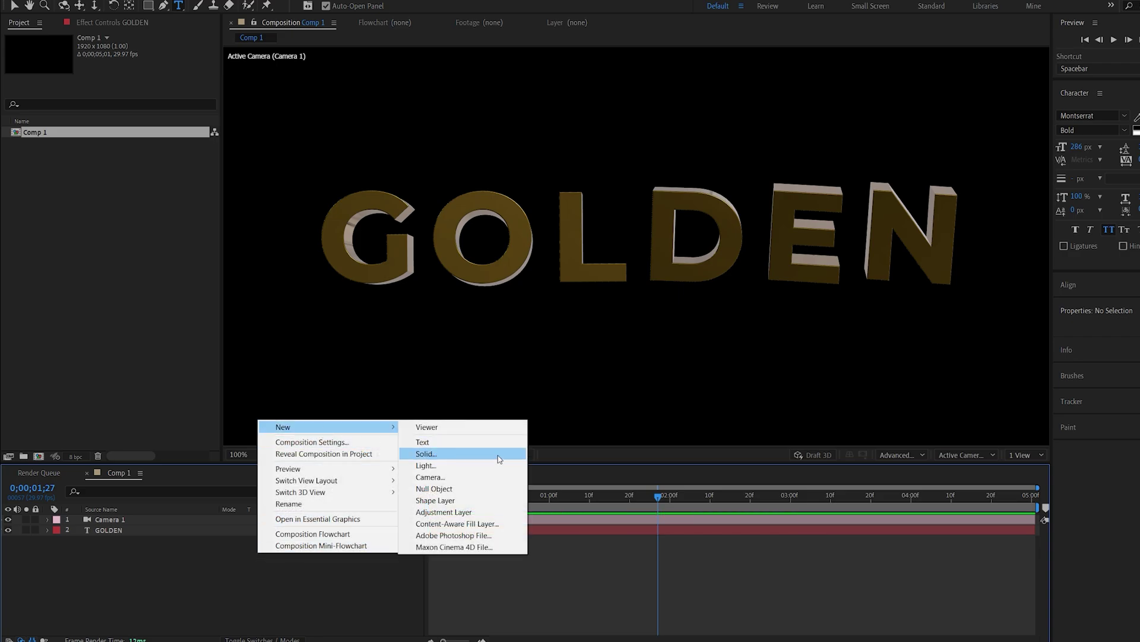
click(479, 470)
click(529, 165)
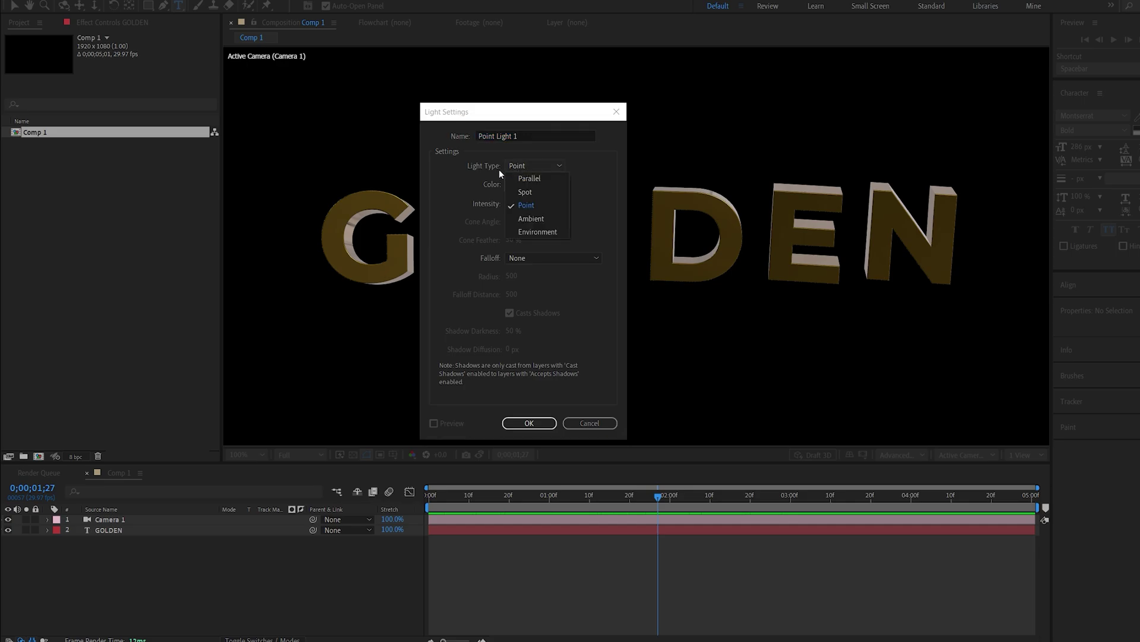
click(538, 231)
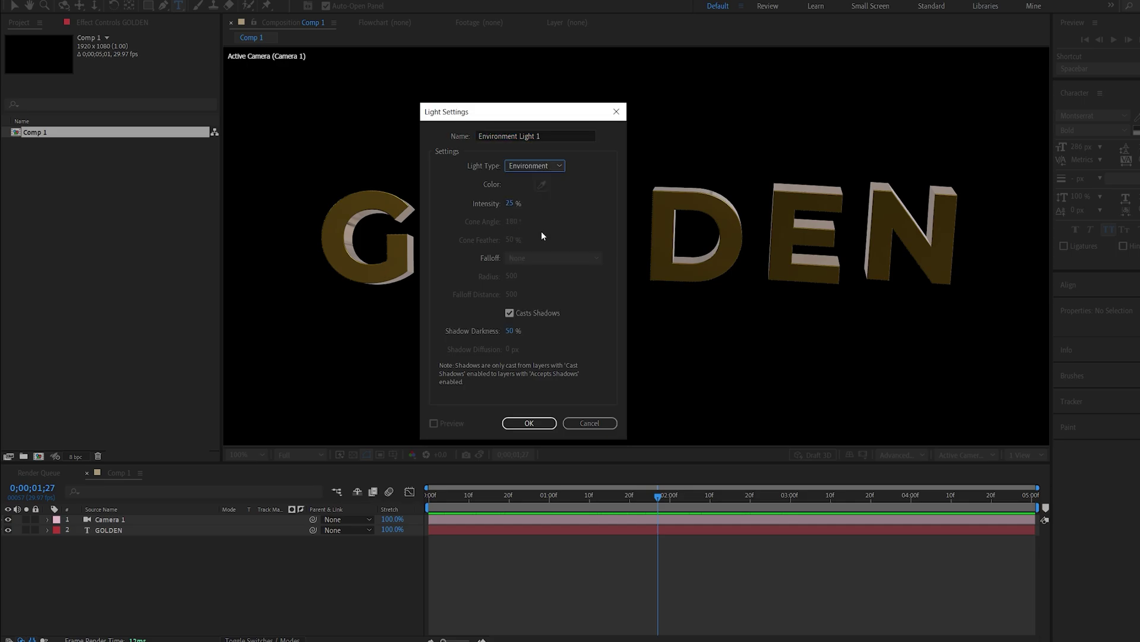
click(512, 203)
text(80)
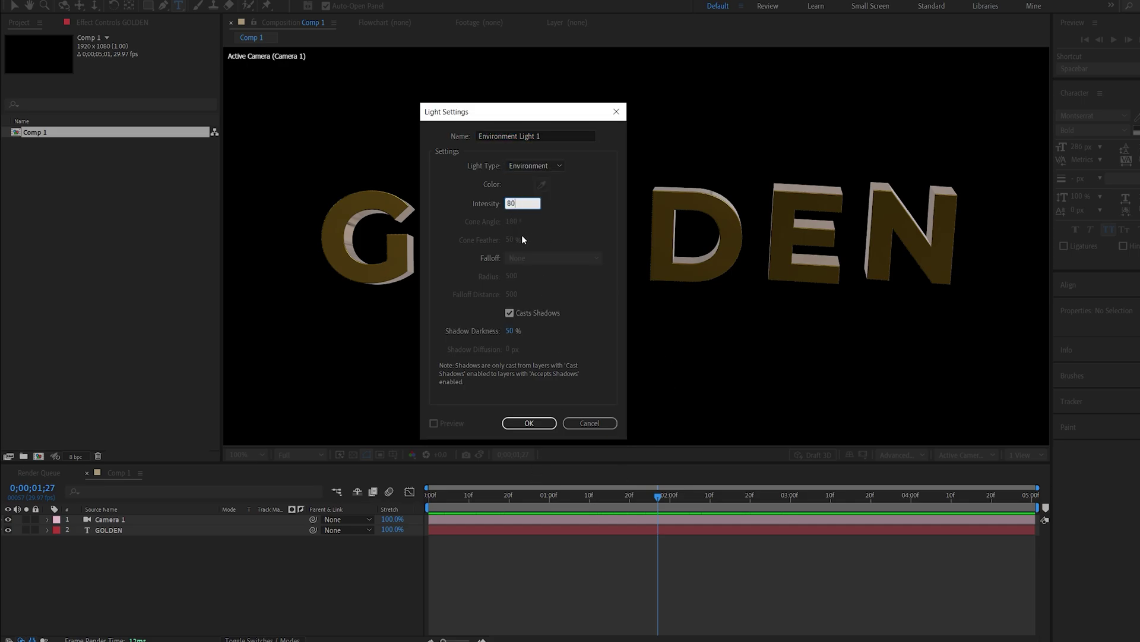
click(532, 425)
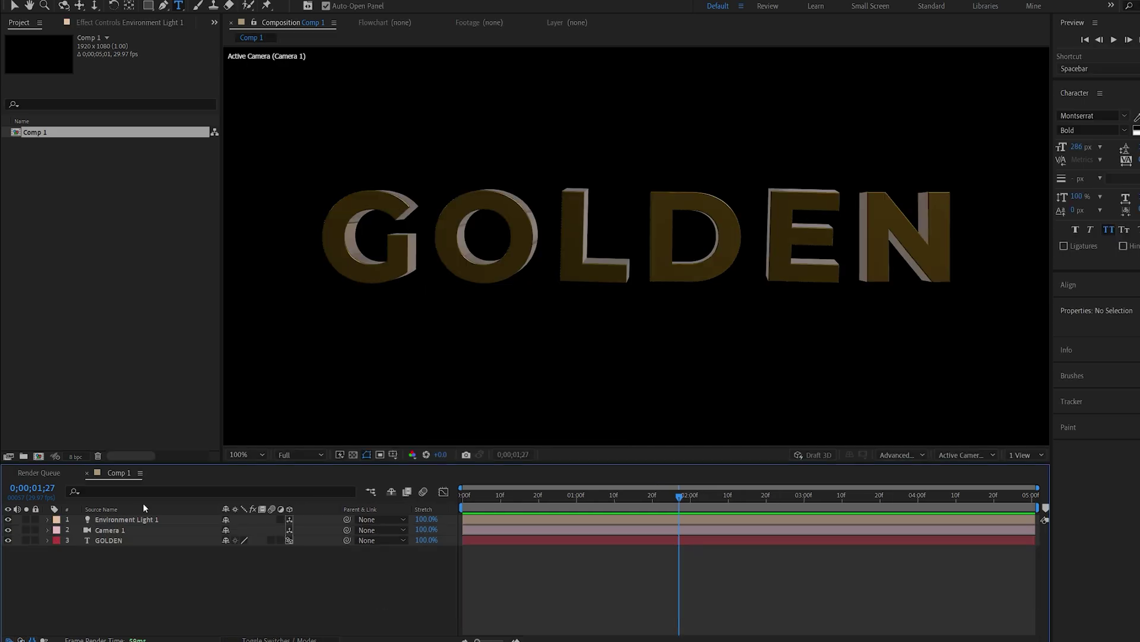
Reveal the environment light's Light Options and check which Source choices are available
click(116, 523)
key(a)
key(a)
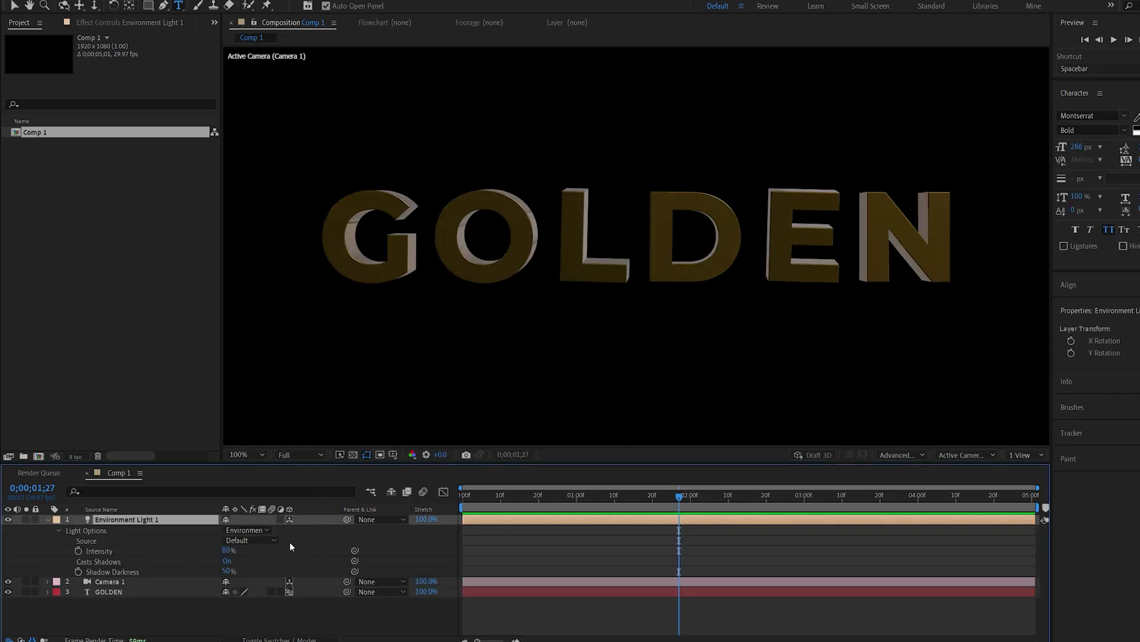
click(231, 540)
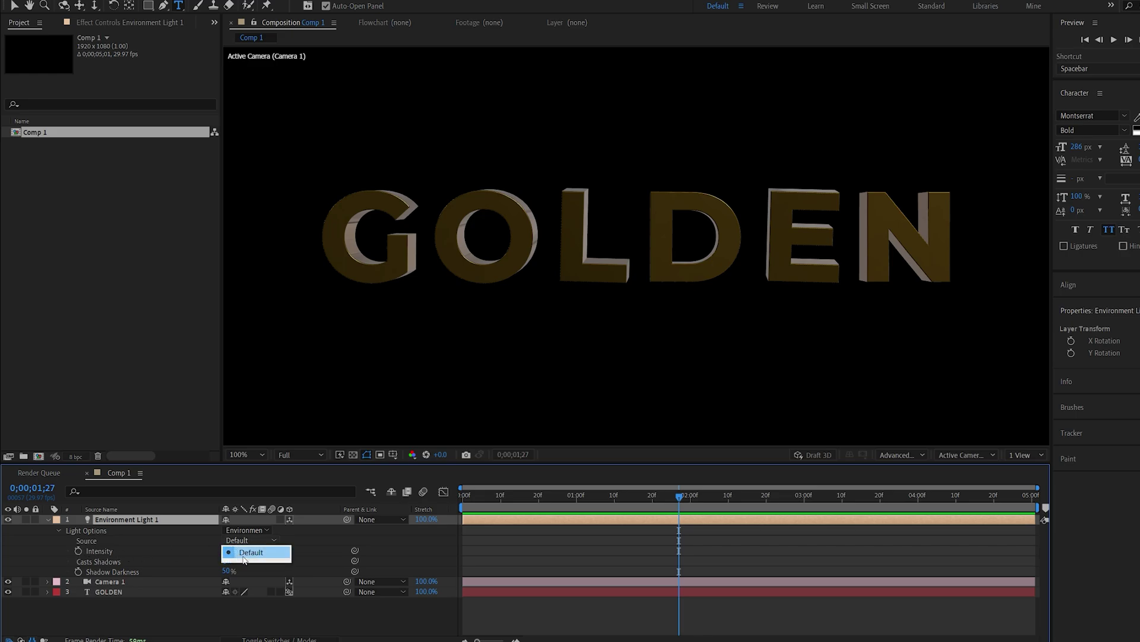
click(178, 615)
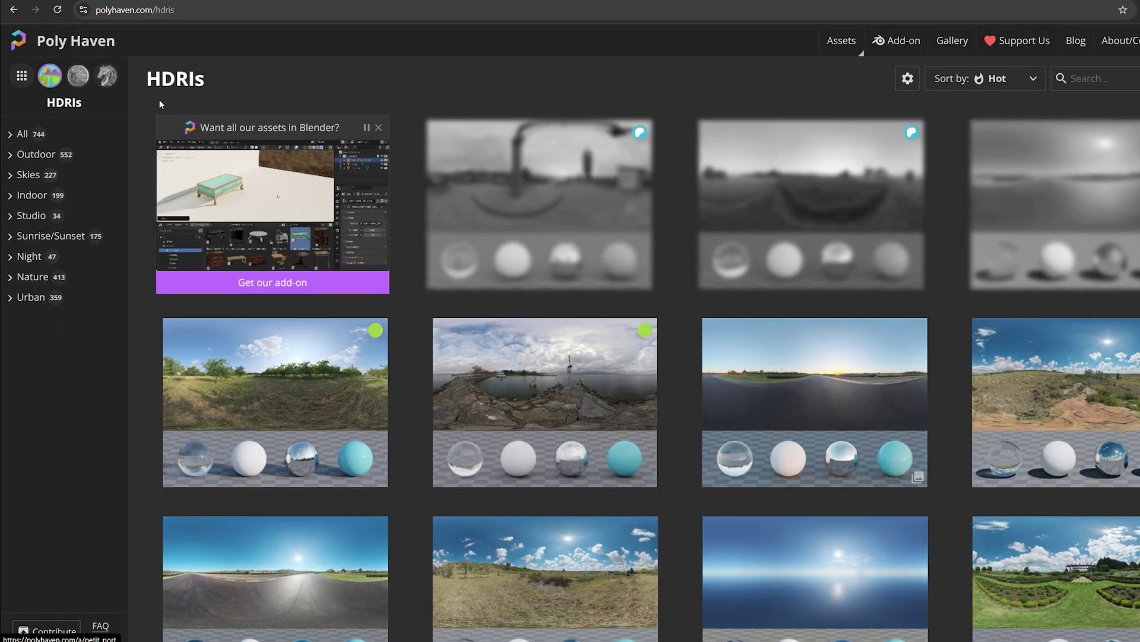
Switch to the browser and look through Poly Haven's HDRI library for an environment image
scroll(682, 376, down, 4)
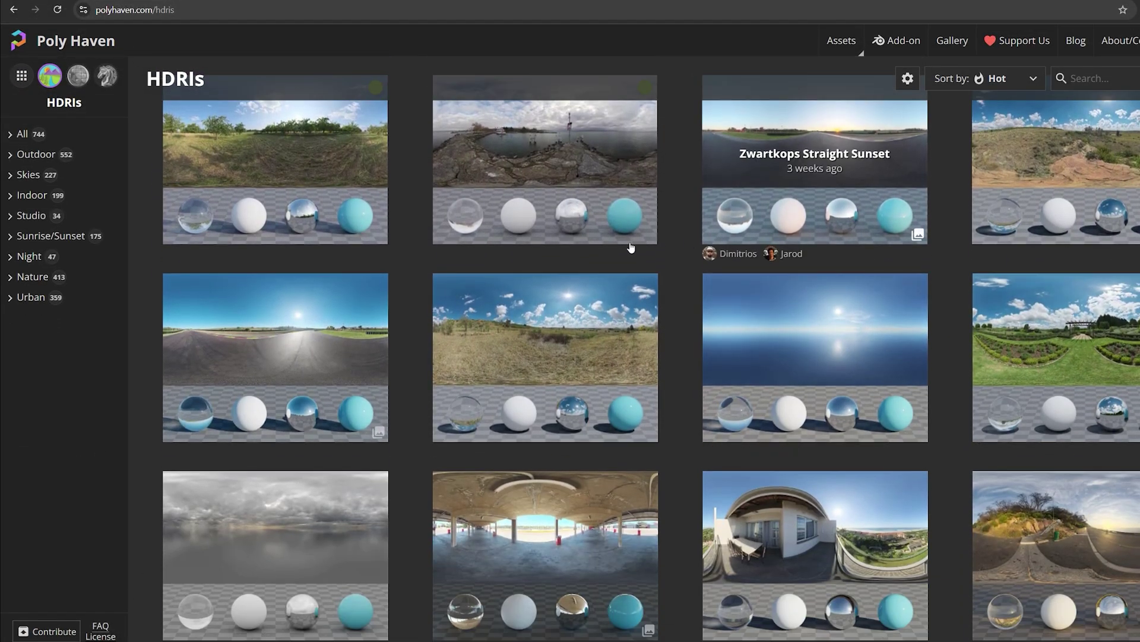
scroll(1028, 512, up, 1)
scroll(1029, 512, down, 8)
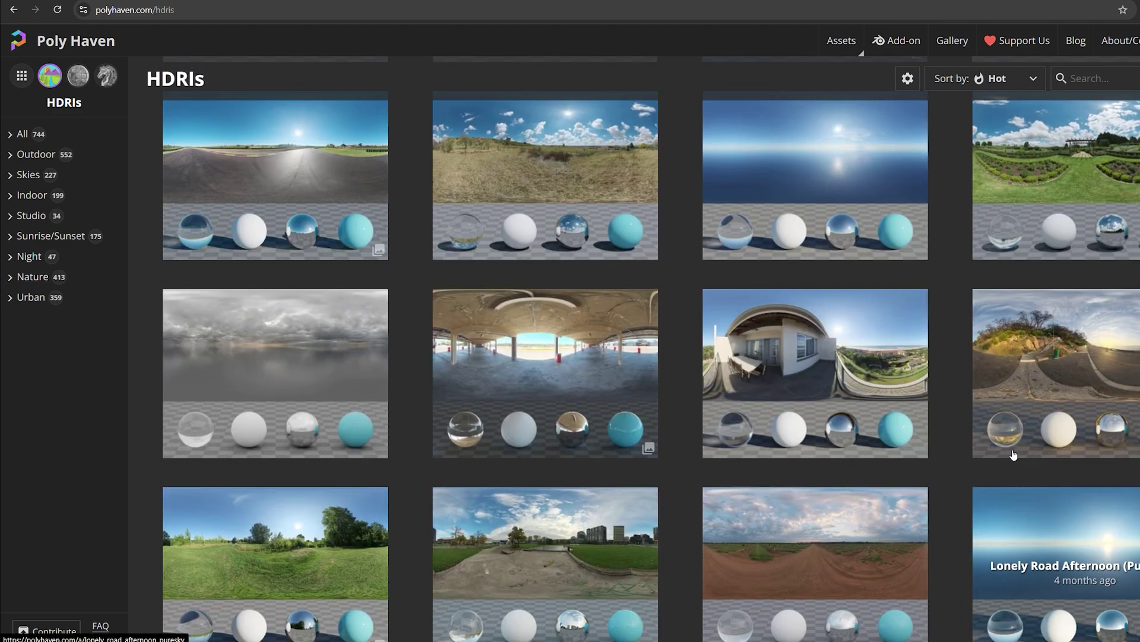
scroll(988, 498, down, 3)
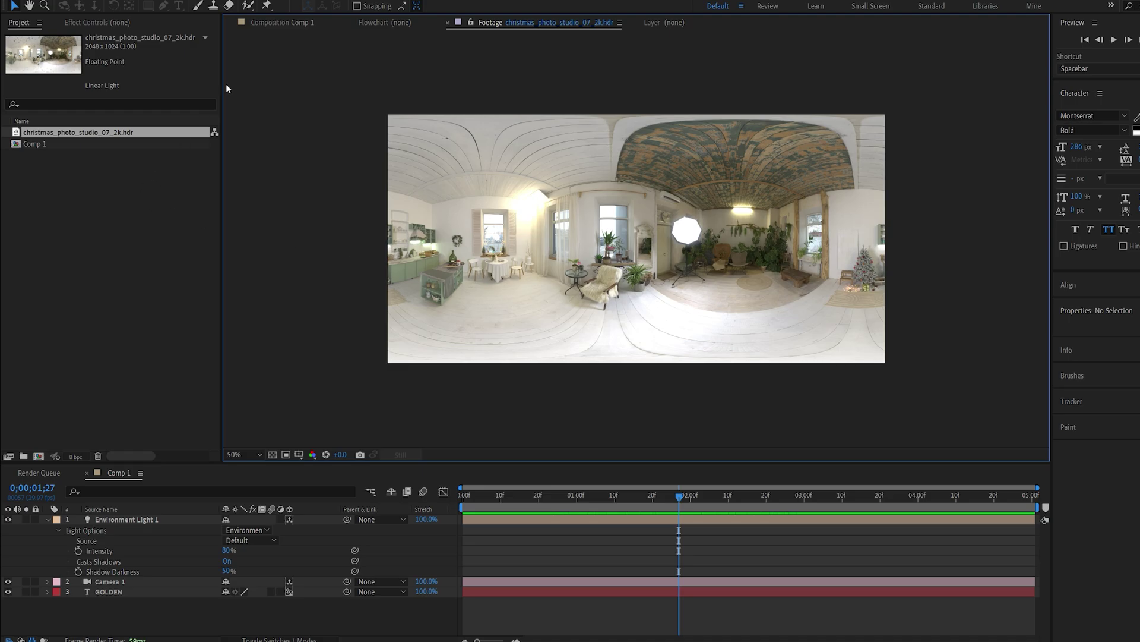
Add christmas_photo_studio_07_2k.hdr to Comp 1 as the lowest layer and hide it
click(292, 24)
drag(55, 135, 71, 600)
click(8, 602)
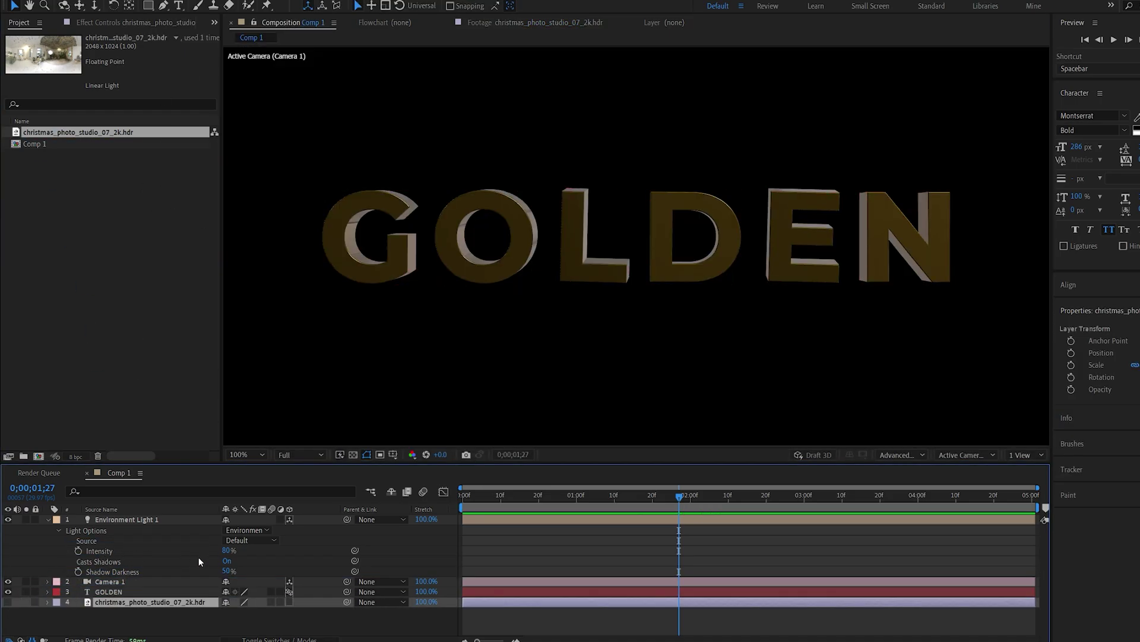
Set the environment light's Source to christmas_photo_studio_07_2k.hdr and check the reflections at 0;00;02;09
click(128, 541)
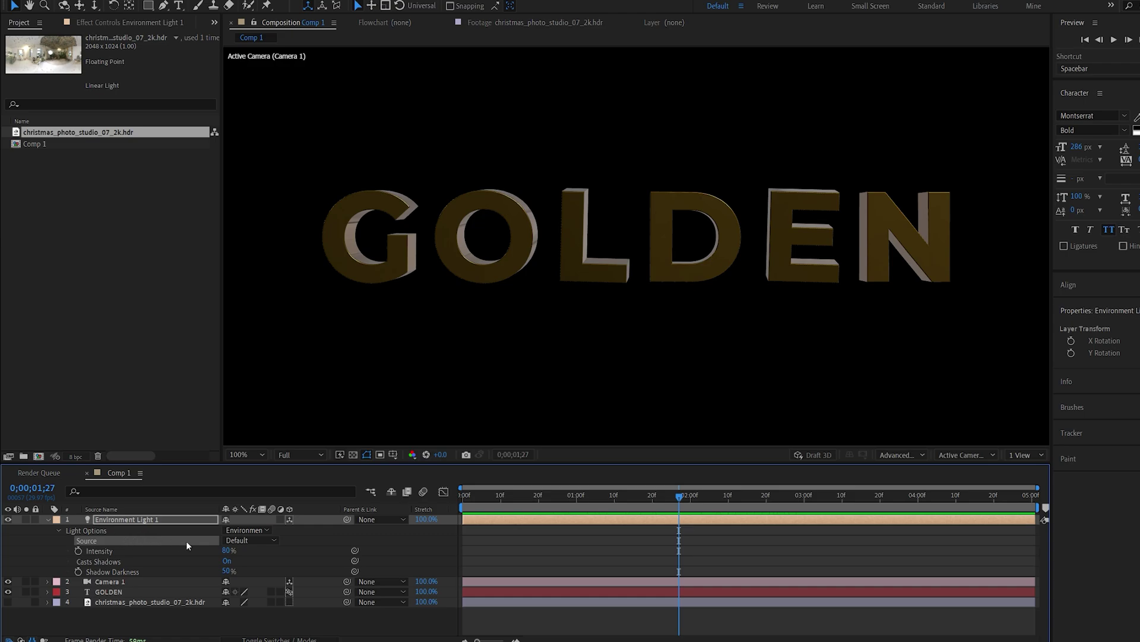
click(237, 541)
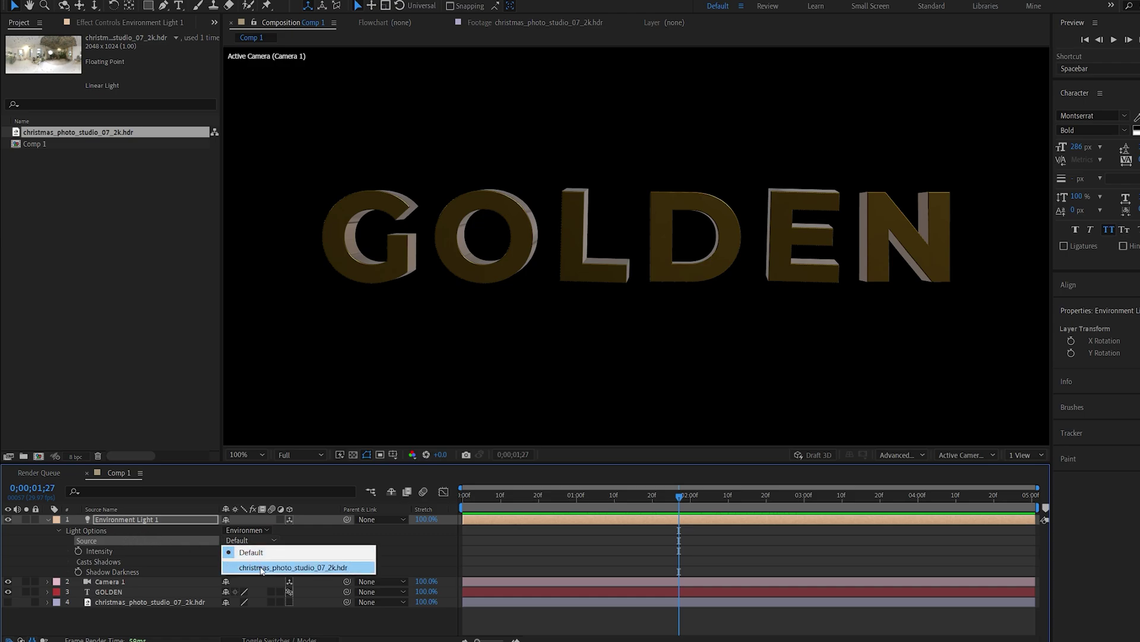
click(262, 567)
drag(691, 501, 725, 512)
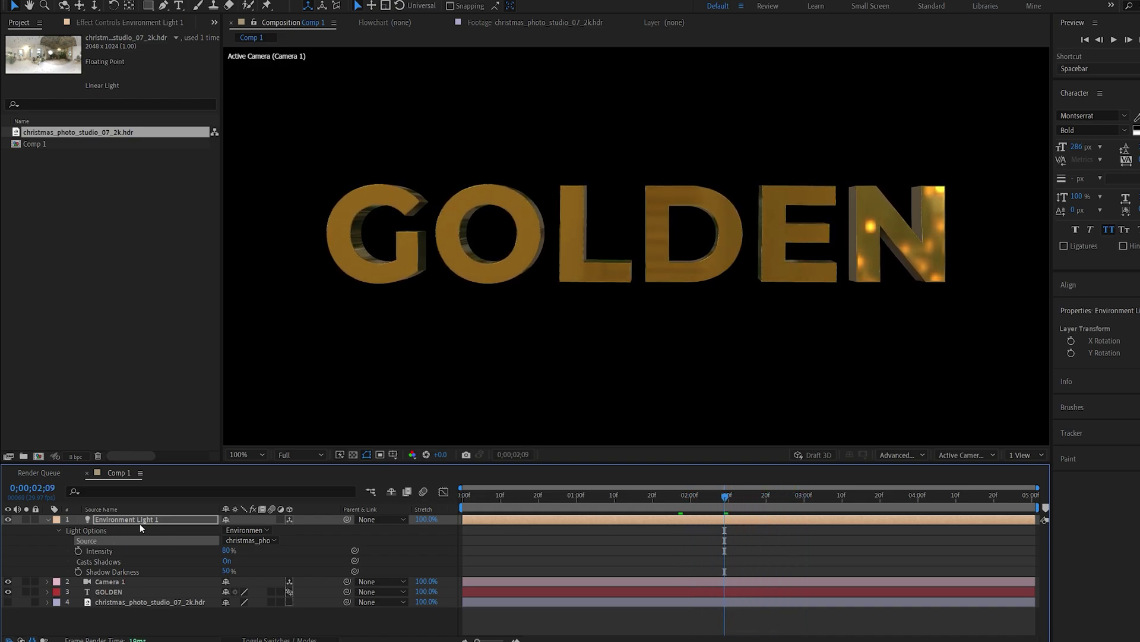
Reveal the environment light's rotation properties and set its X Rotation to 180°
key(r)
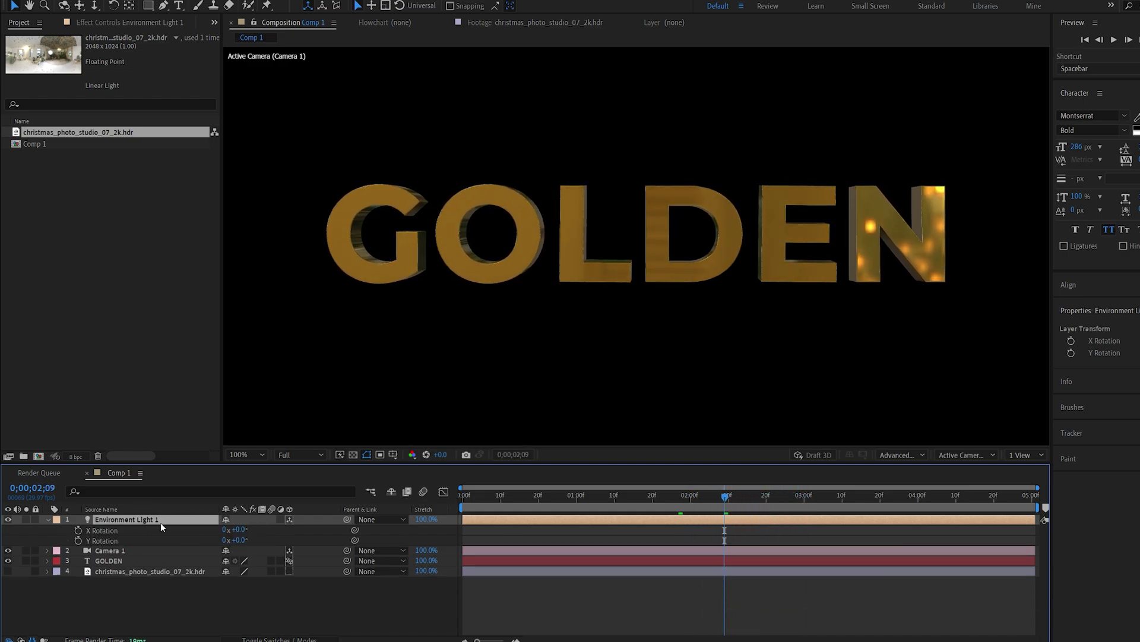
drag(243, 532, 299, 526)
key(ctrl+z)
click(280, 592)
key(ctrl+z)
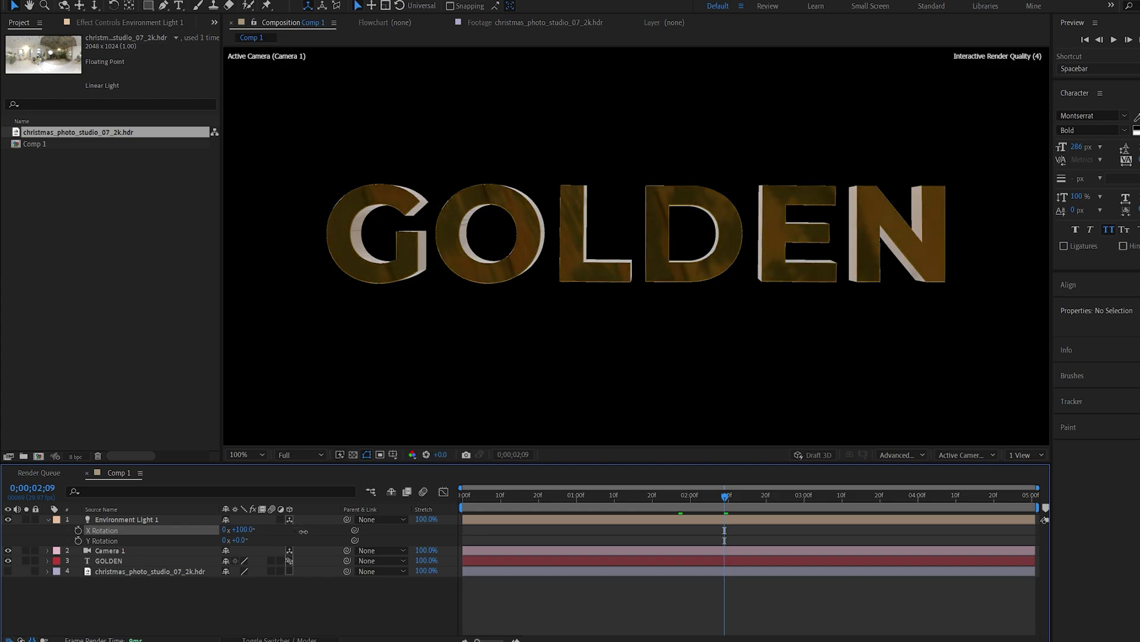
click(242, 529)
text(180)
click(301, 619)
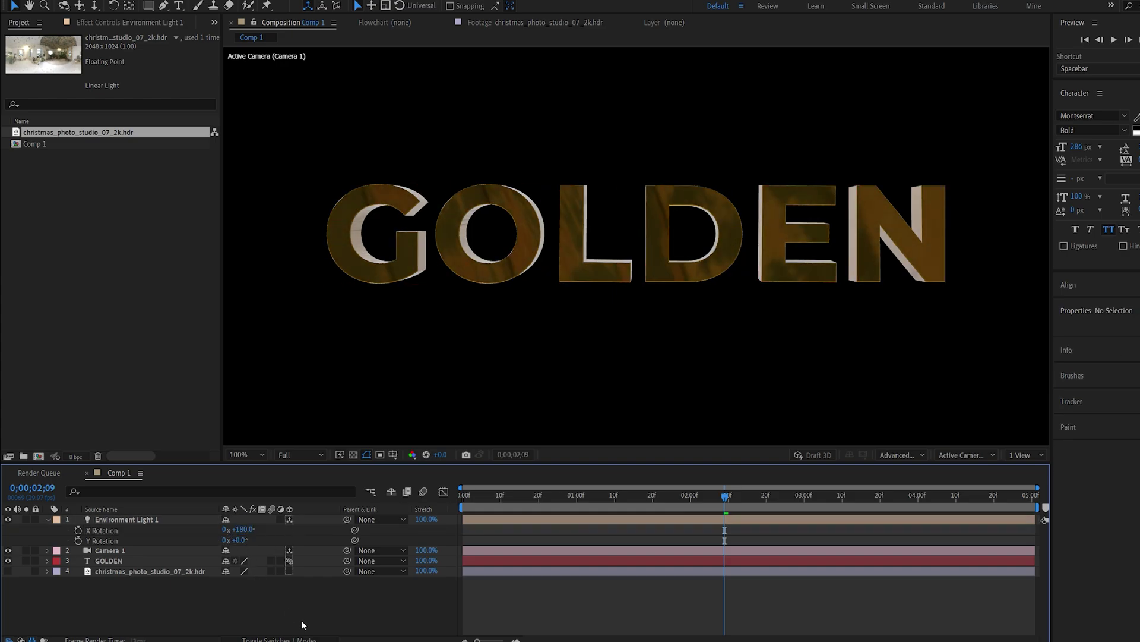
Set the environment light's Y Rotation to 8° and add a keyframe for it at 0;00;00;00
click(239, 541)
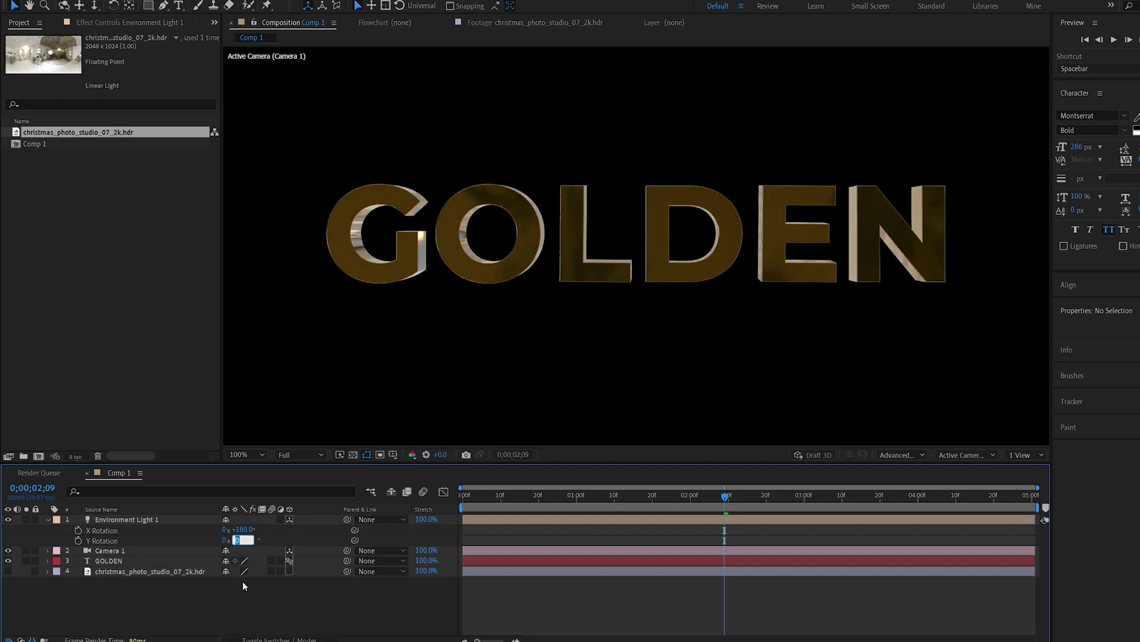
click(252, 590)
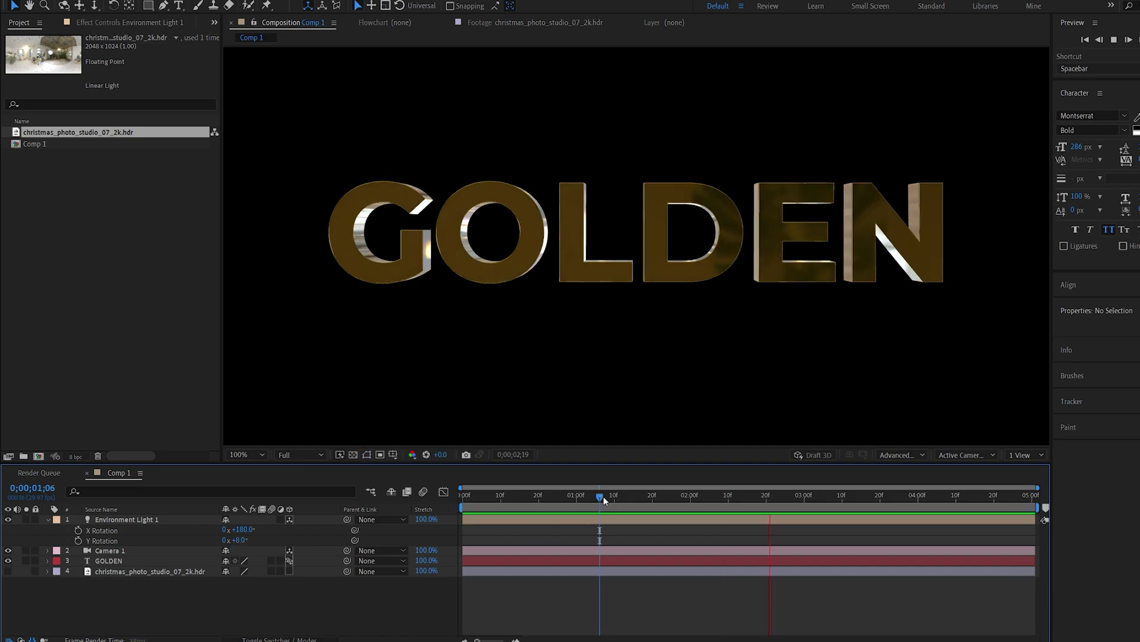
drag(604, 500, 445, 530)
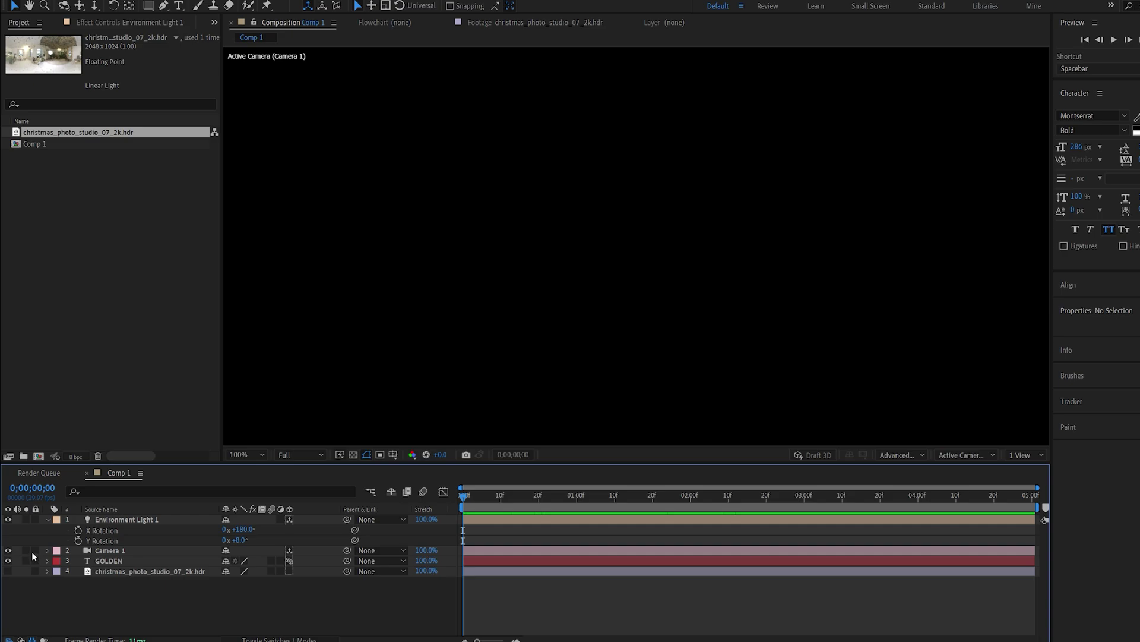
click(77, 540)
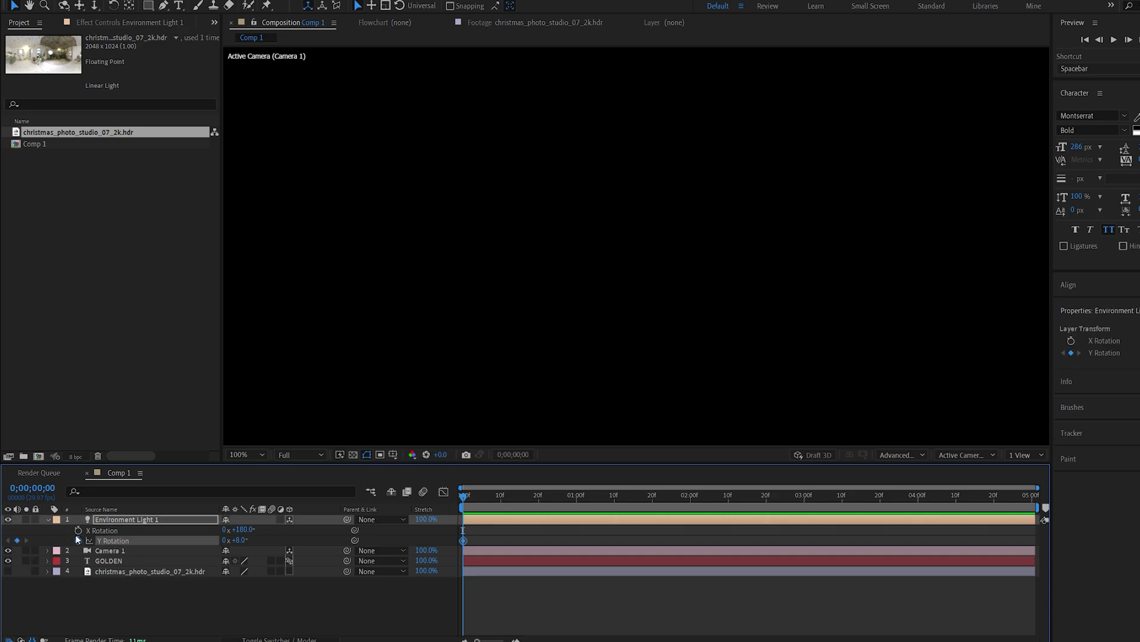
click(264, 614)
Keyframe the environment light's Y Rotation at 15° at 0;00;05;00
key(End)
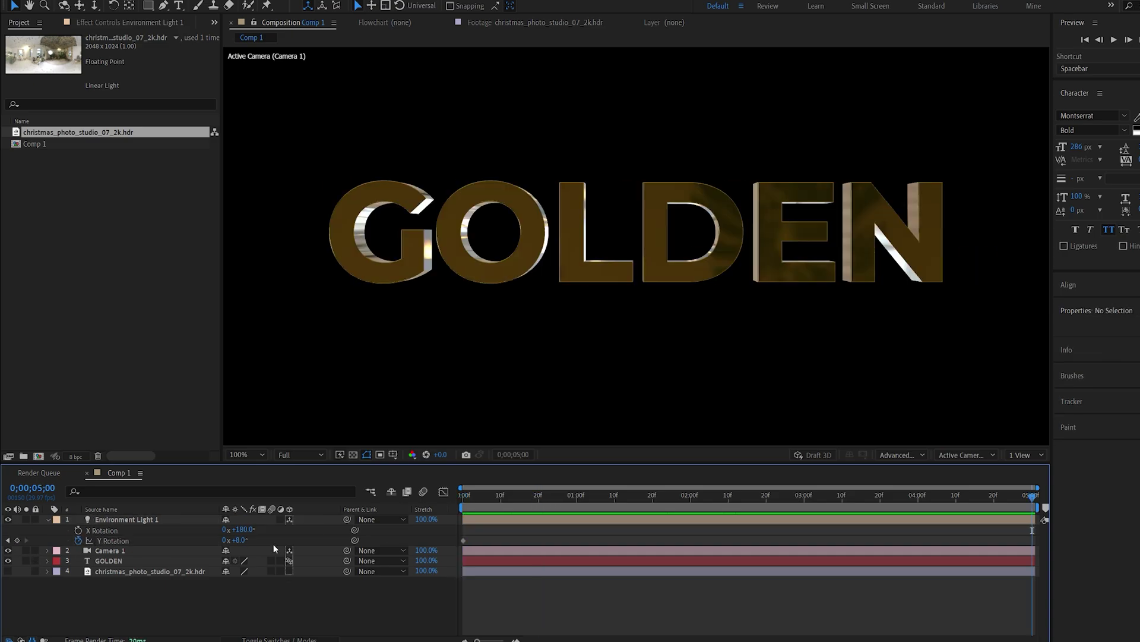
click(238, 540)
text(15)
key(Return)
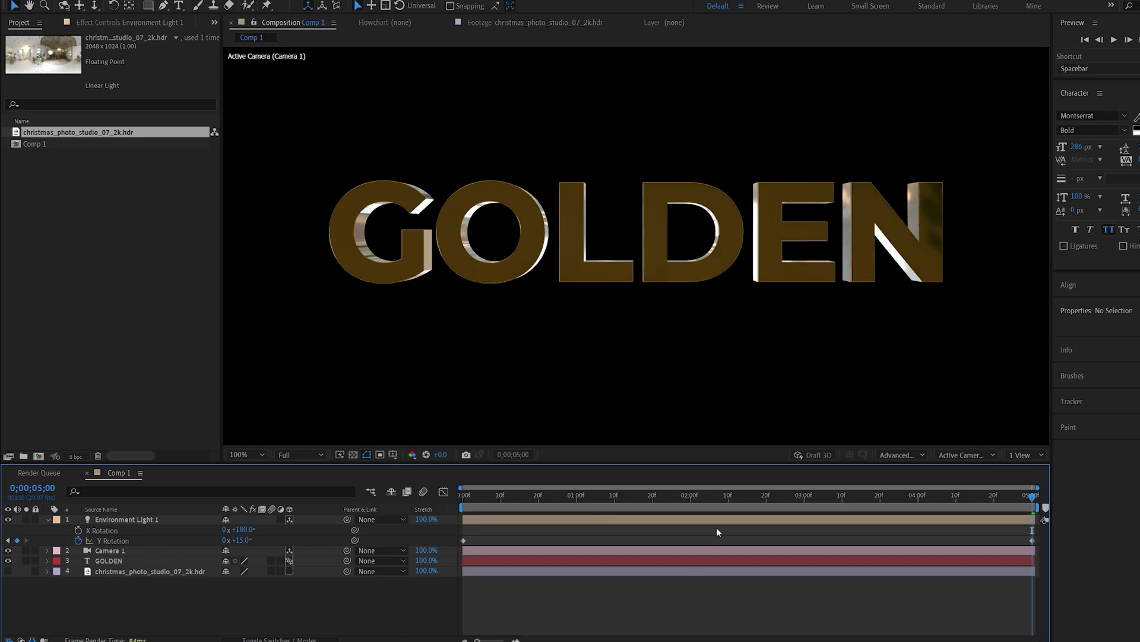
Preview the moving reflections from 0;00;00;08 and scrub the playhead to 0;00;03;19
click(493, 494)
key(space)
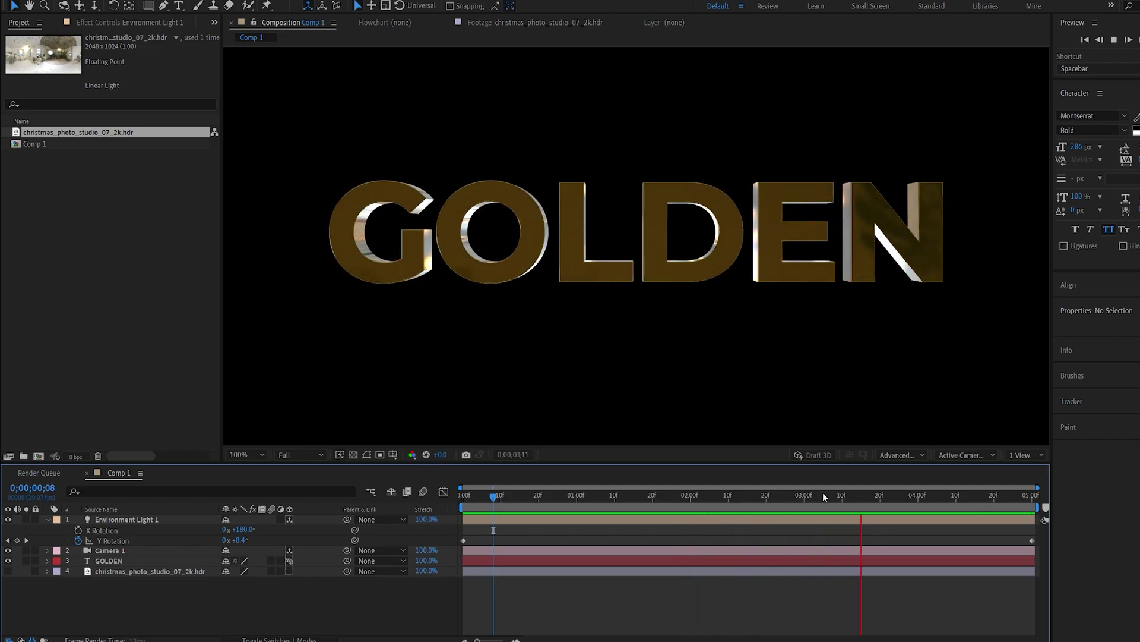
drag(823, 496, 879, 504)
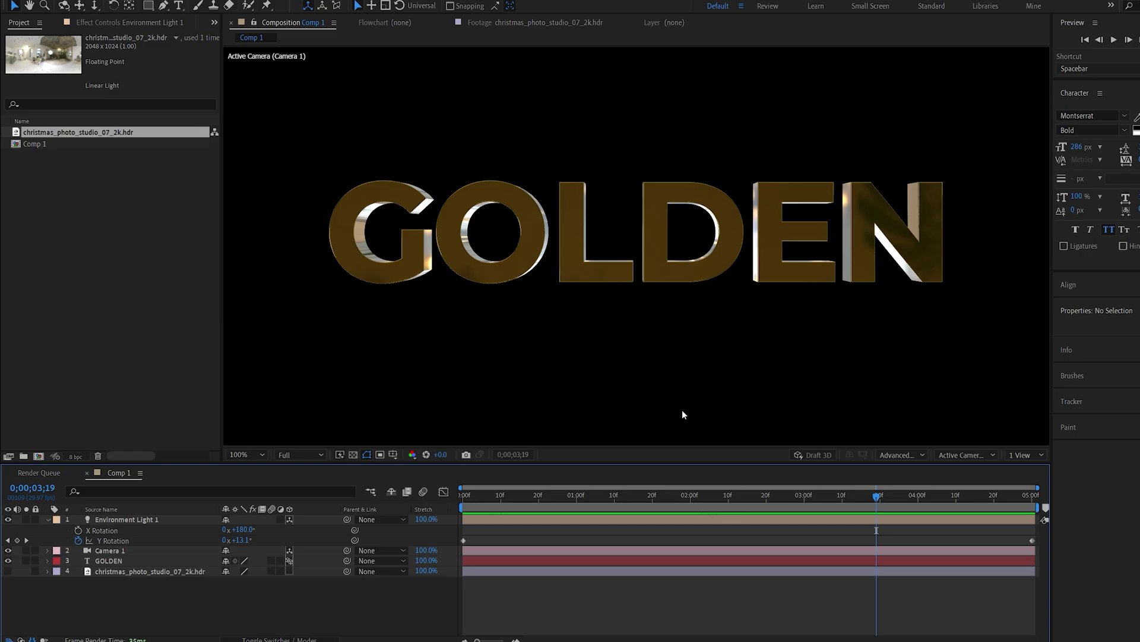
Add a black 1920 × 1080 px solid named BG beneath the other layers and pre-compose all the layers
right_click(262, 592)
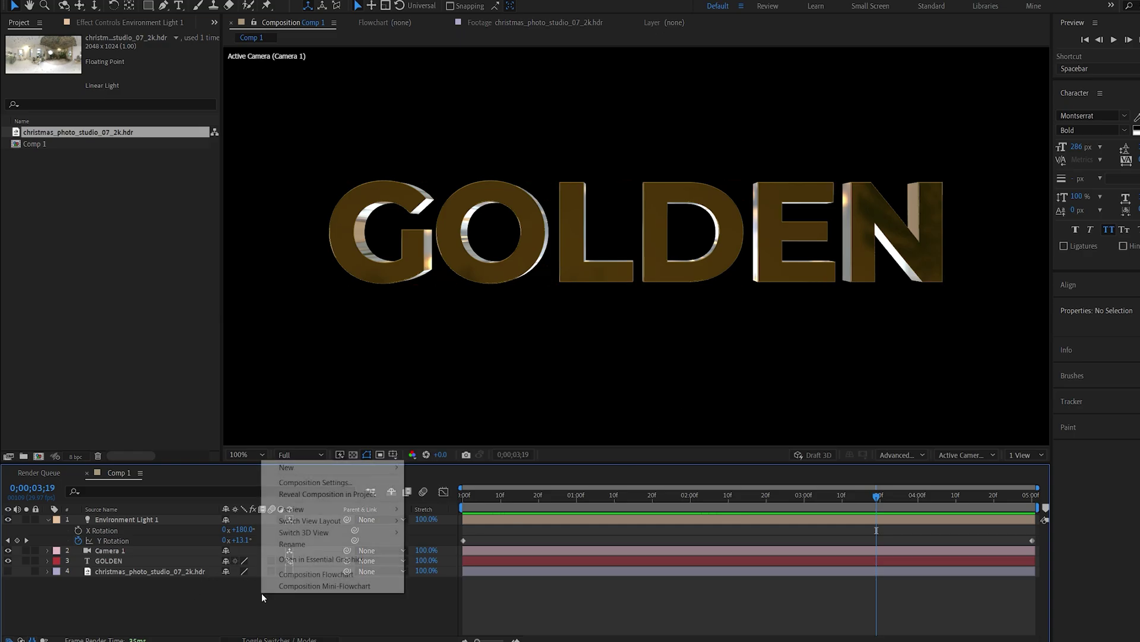
mouse_move(279, 461)
click(442, 491)
text(BG)
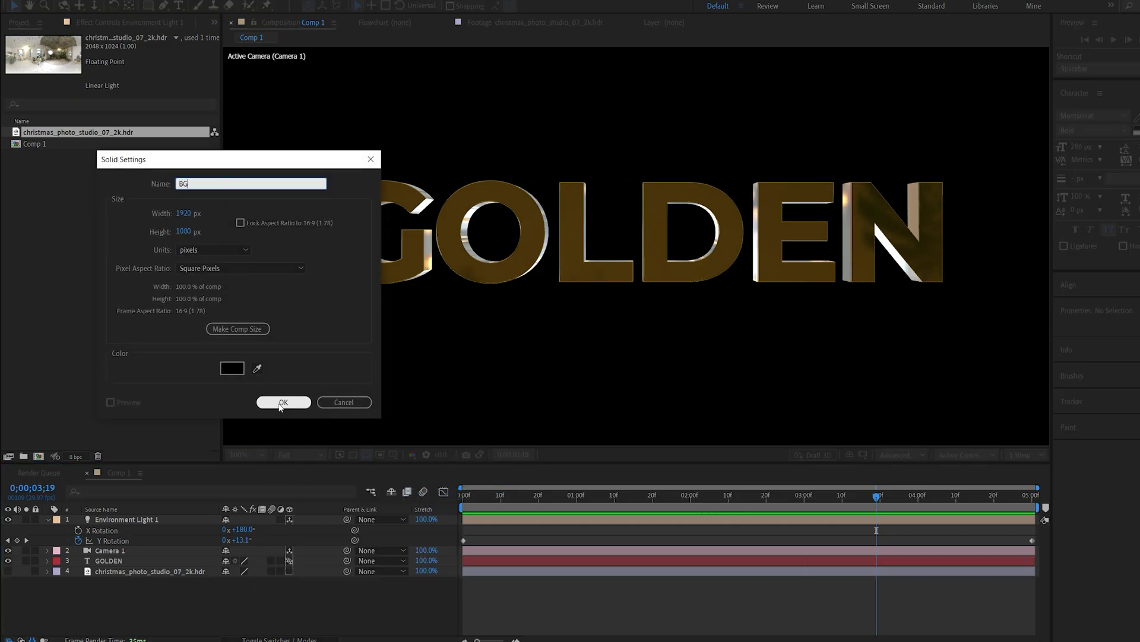
key(Return)
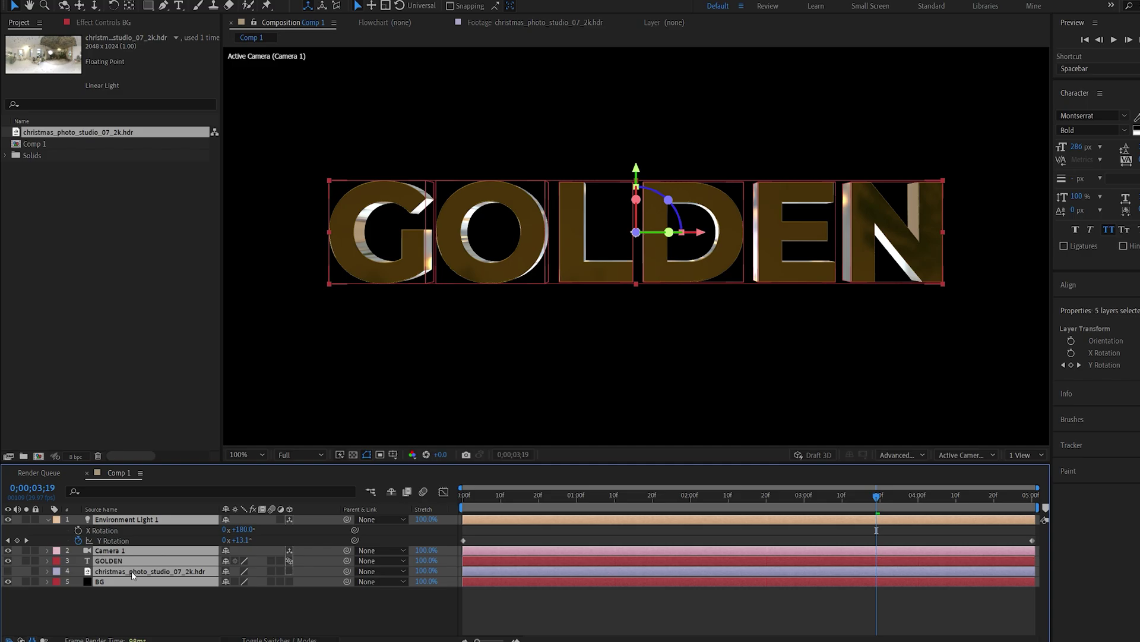
key(ctrl+shift+c)
click(654, 391)
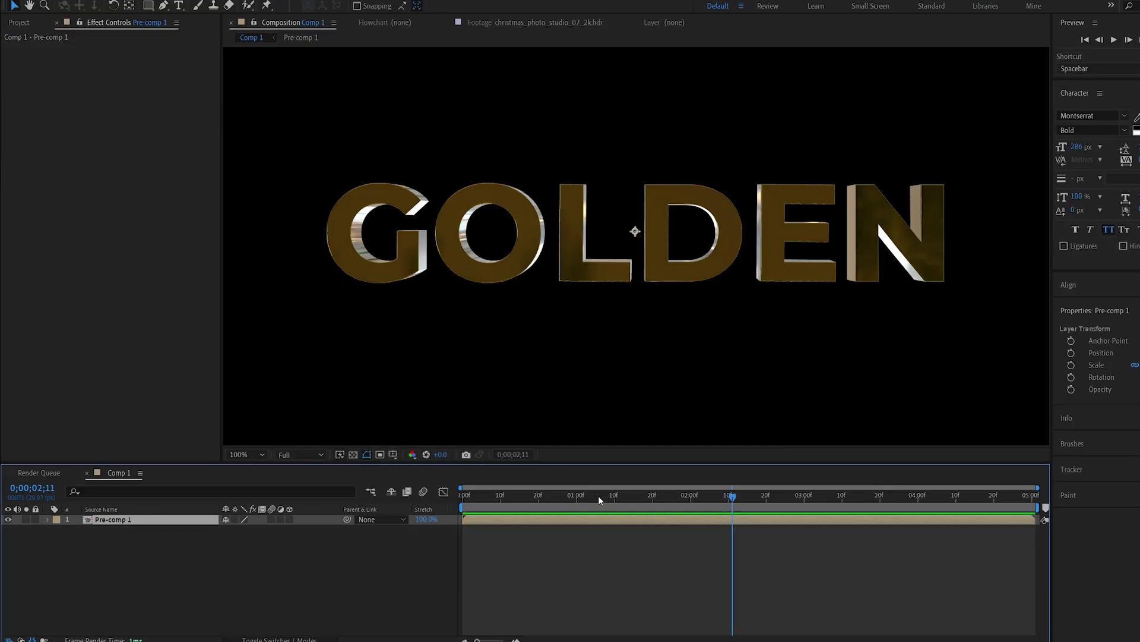
Apply the Curves effect to the pre-comp and lift the RGB highlights slightly while holding the shadows near the diagonal
key(ctrl+space)
text(cur)
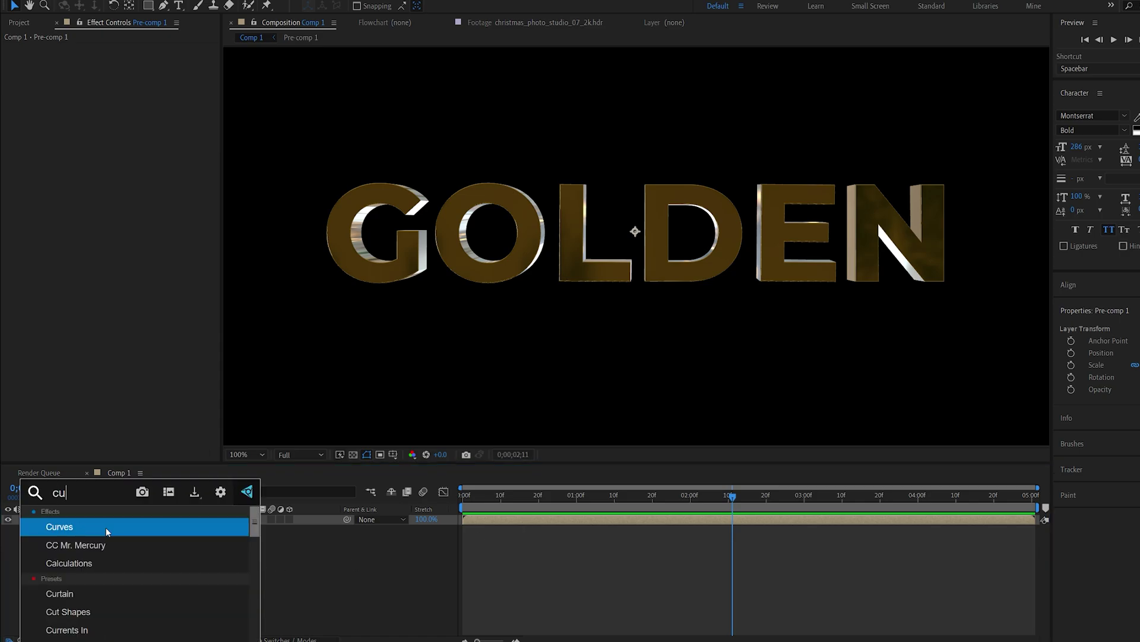
click(80, 529)
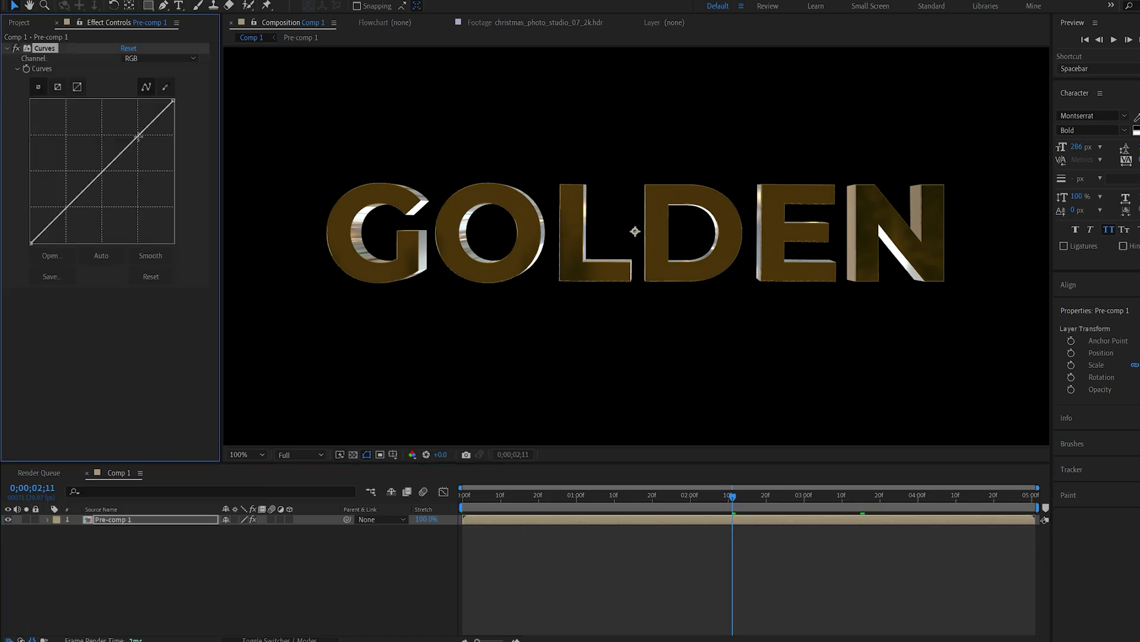
drag(138, 136, 131, 133)
drag(62, 206, 65, 208)
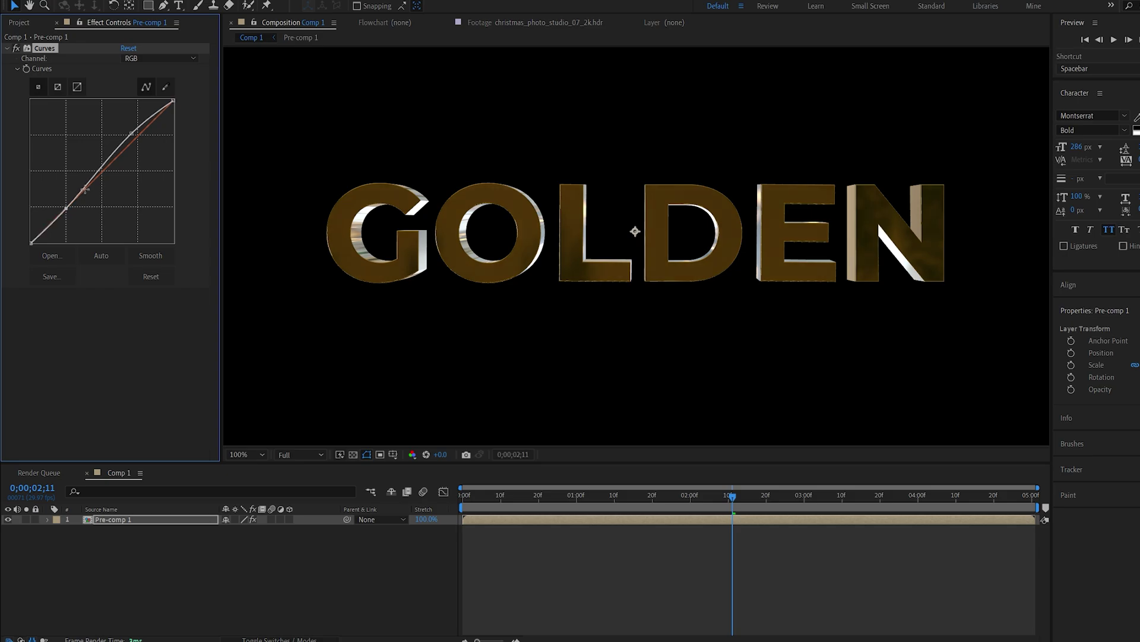
Switch Curves to the Red channel and raise its midtones slightly for a warmer gold
click(153, 57)
click(142, 81)
click(101, 172)
Apply the Glow effect to the pre-comp and set Glow Colors to A & B Colors
click(125, 520)
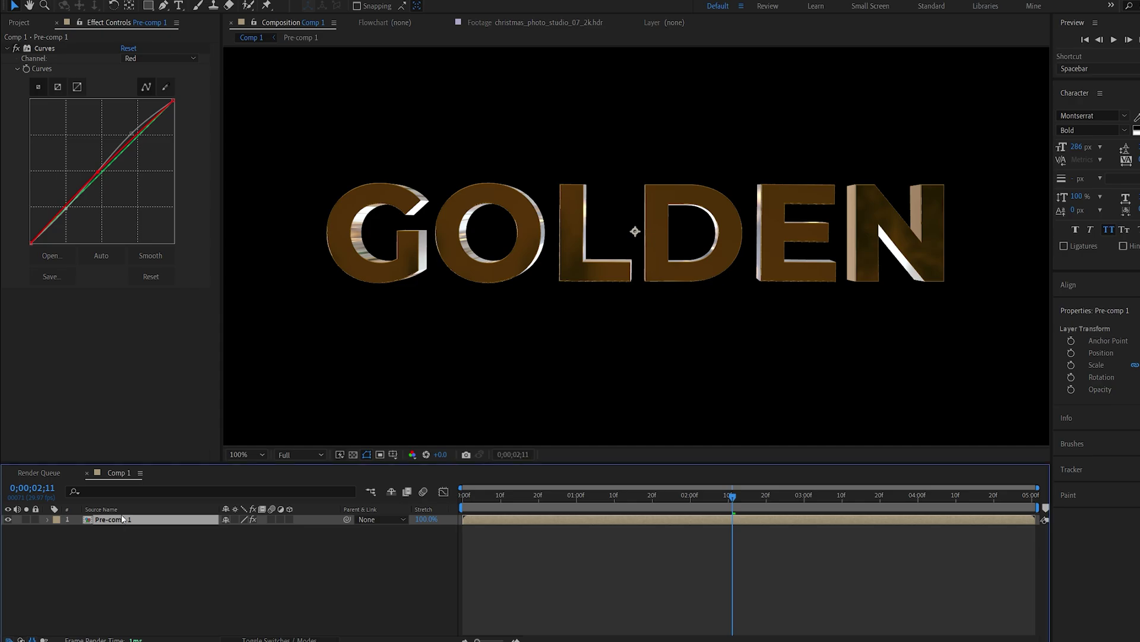
key(ctrl+space)
text(glow)
key(Return)
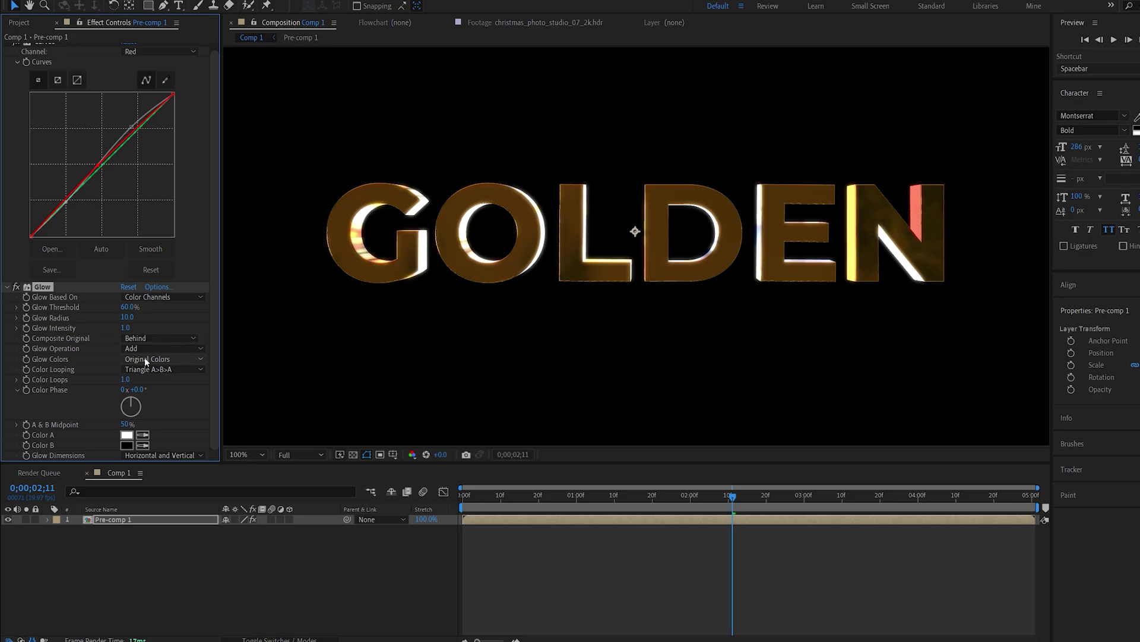
click(161, 359)
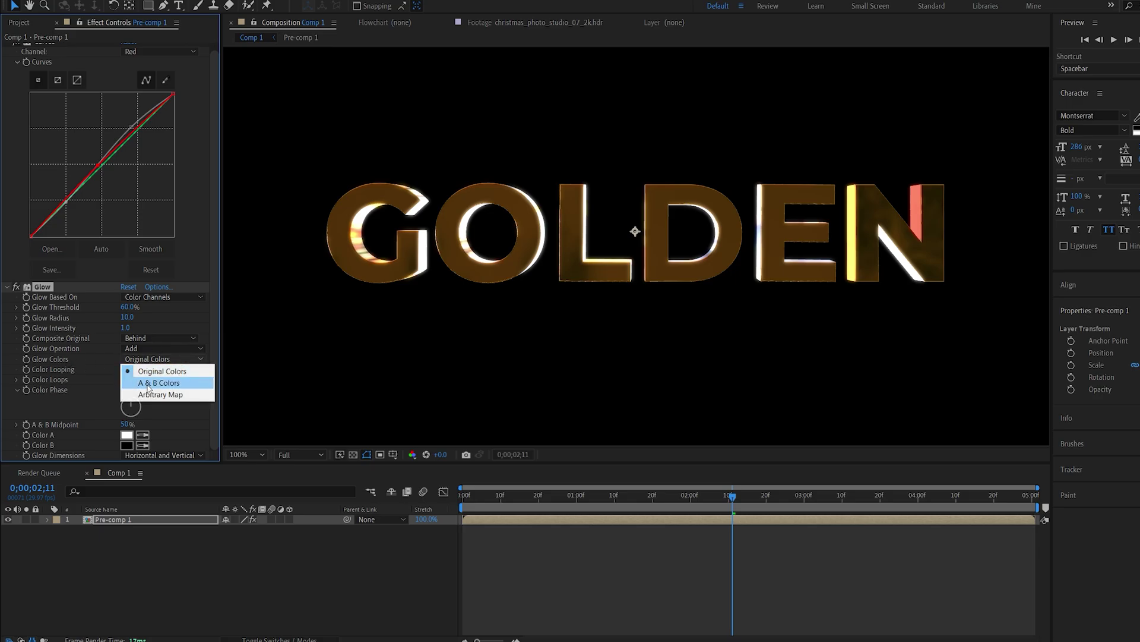
click(148, 384)
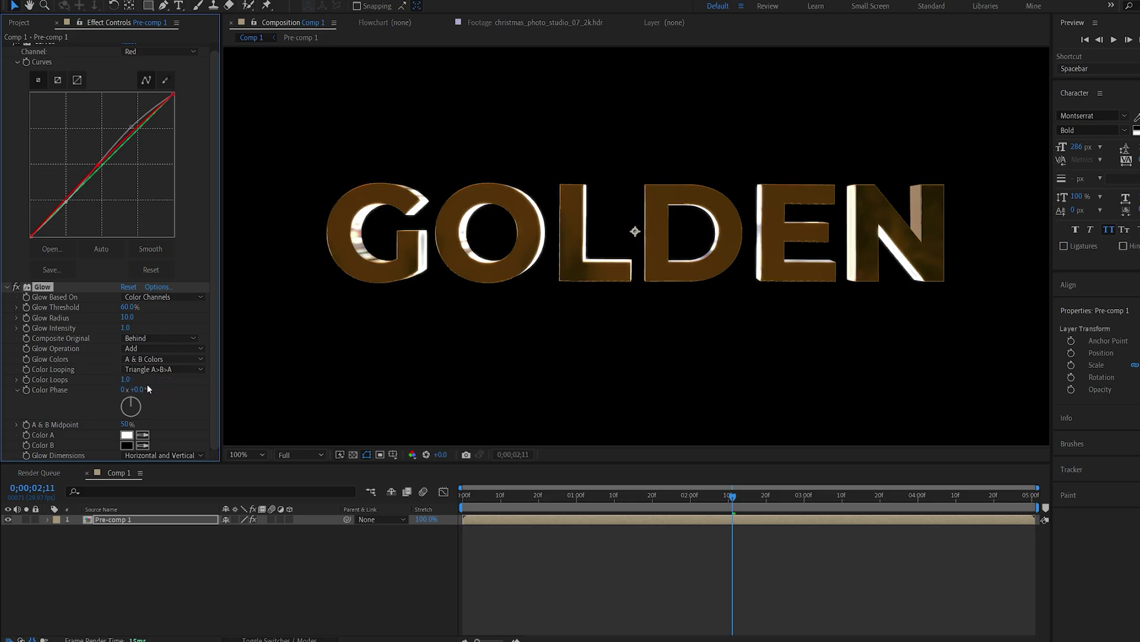
Set the Glow effect's Glow Threshold to 65% and its Glow Radius to 20
click(128, 307)
text(65)
key(Return)
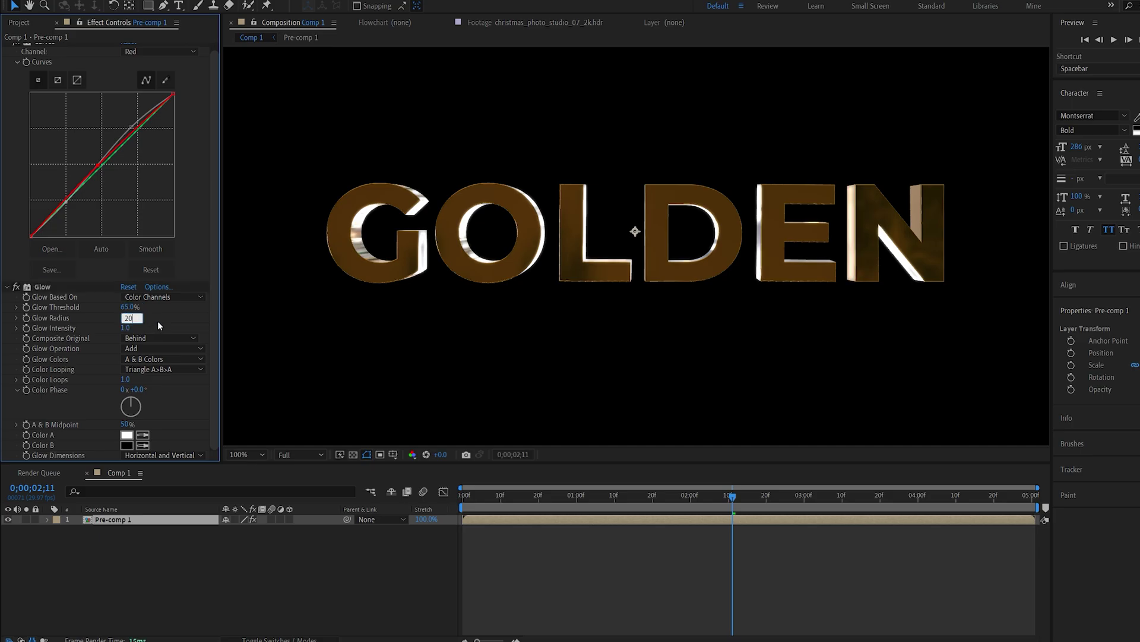
text(20)
key(Return)
Duplicate the Glow effect and set the copy's Glow Radius to 200
click(40, 288)
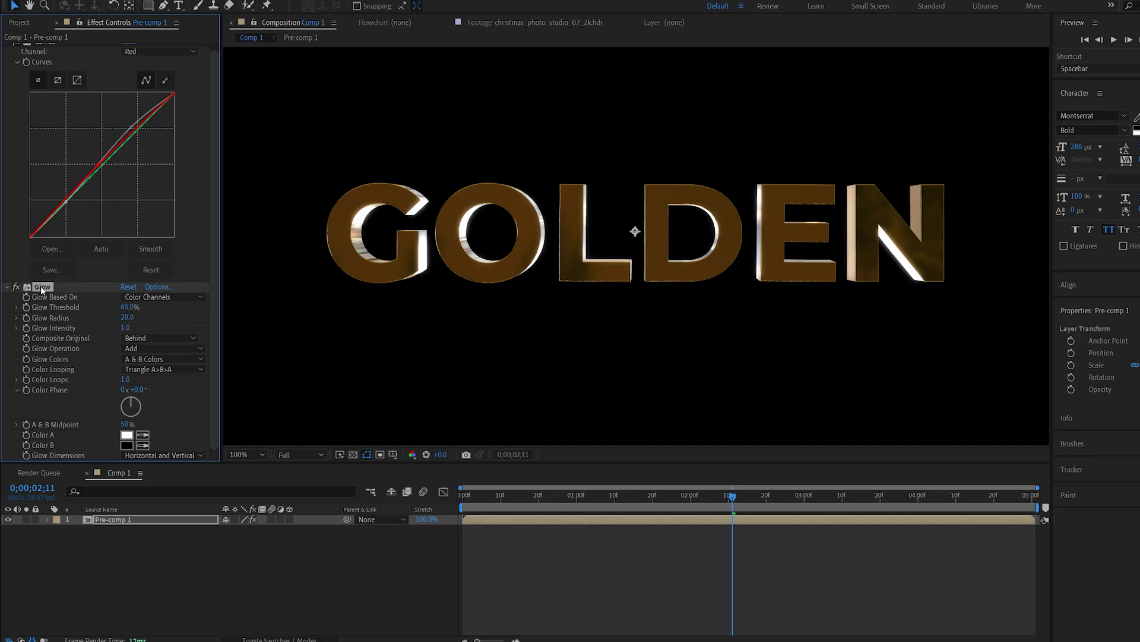
click(7, 287)
key(ctrl+d)
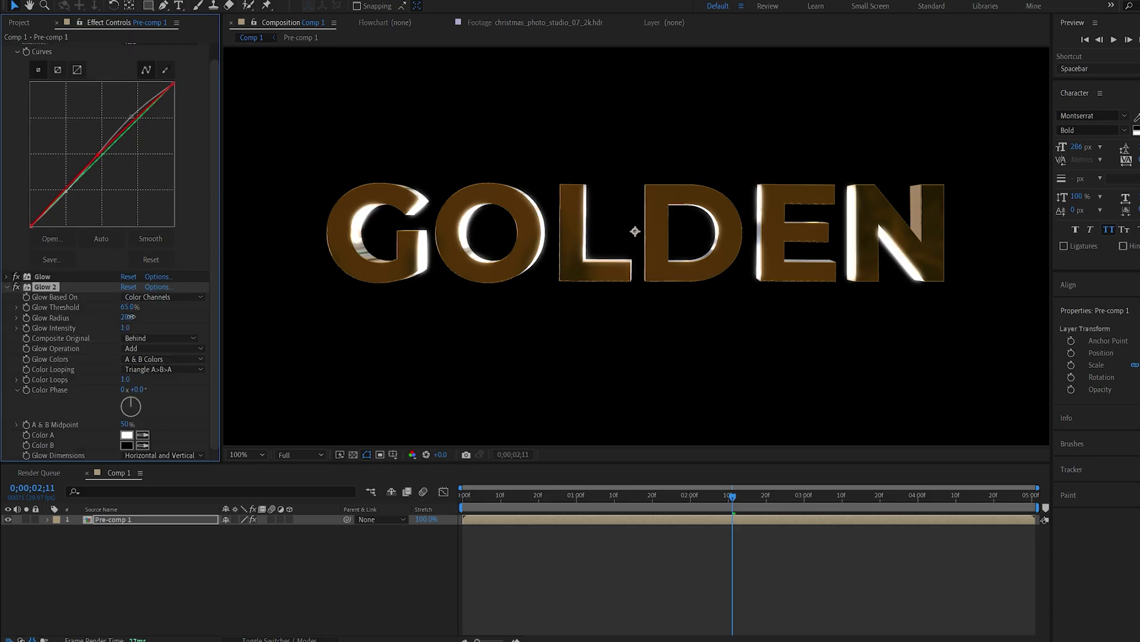
text(200)
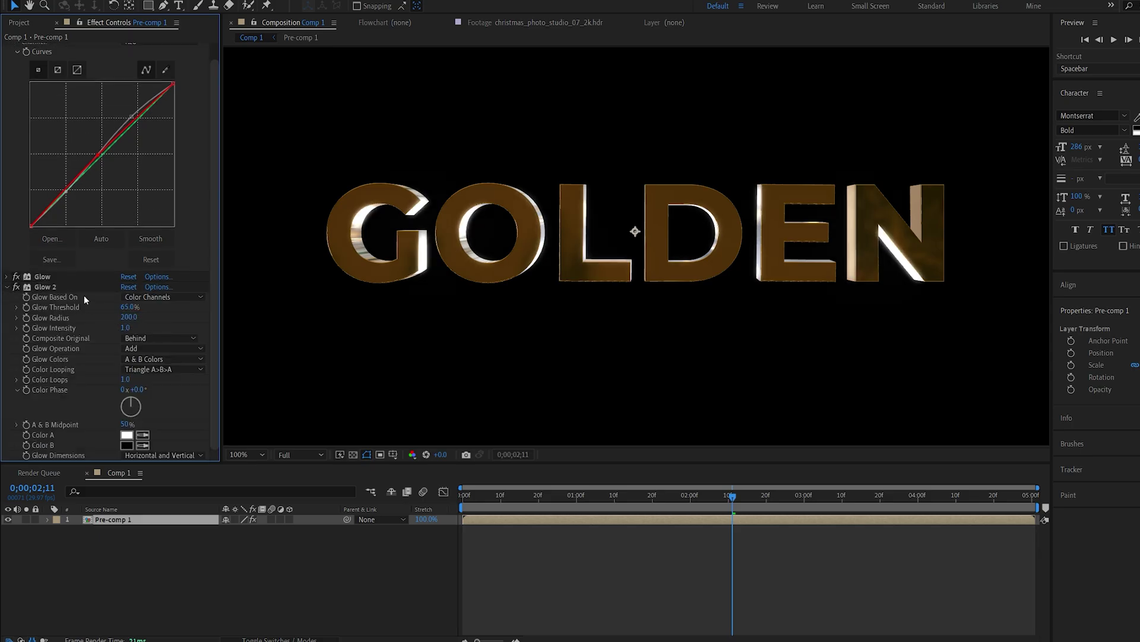
Duplicate the second glow with a Glow Radius of 500 and lower the first Glow's intensity to 0.9
click(50, 287)
key(ctrl+d)
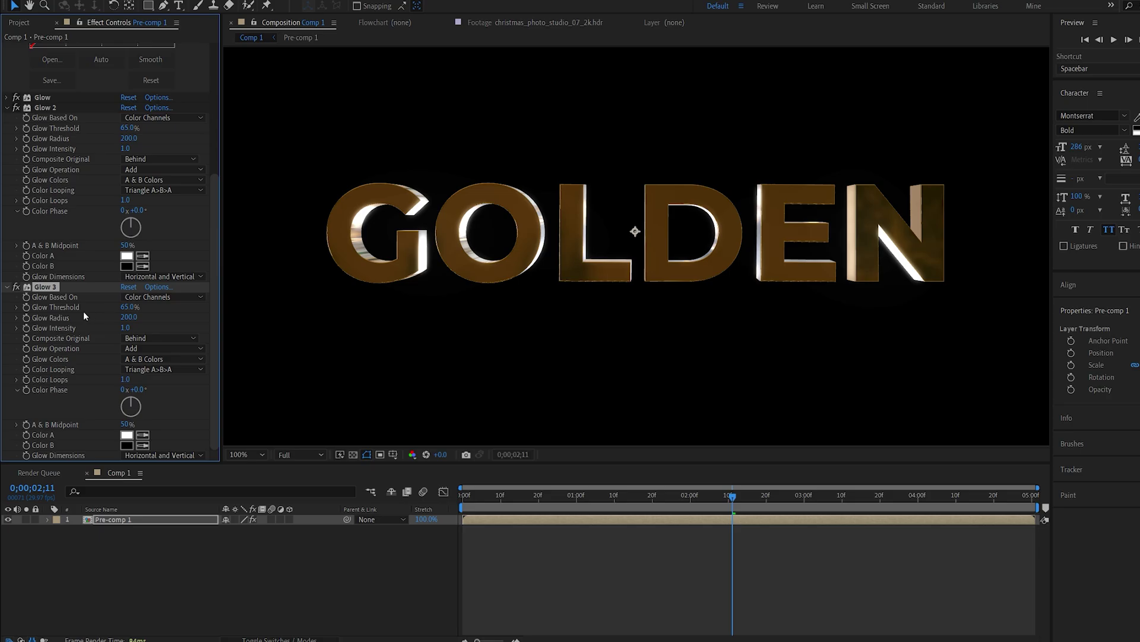
click(130, 317)
text(500)
key(Return)
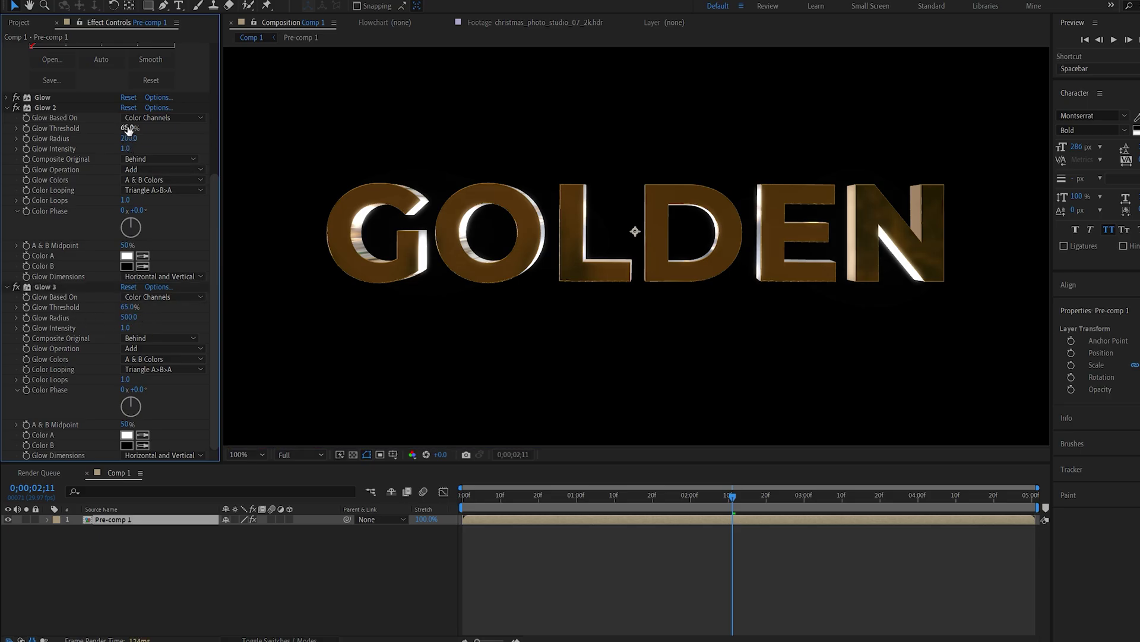
mouse_move(128, 129)
mouse_down()
mouse_move(118, 128)
mouse_move(121, 140)
mouse_up()
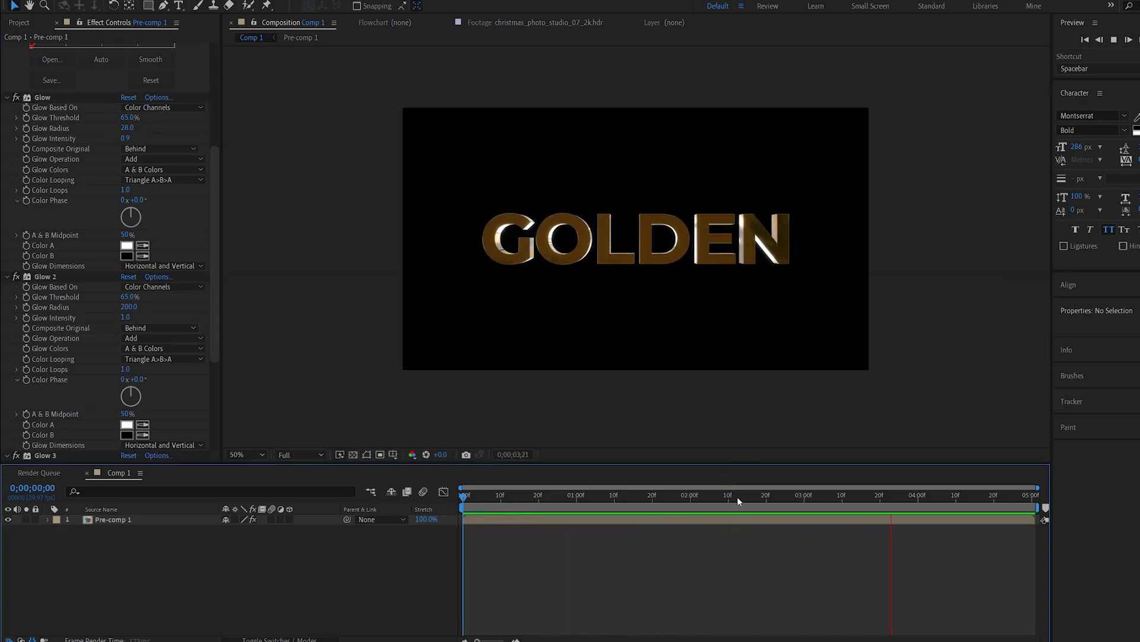
At 0;00;02;25, open the pre-comp and change the GOLDEN text's fill colour to red FB1D1D
drag(760, 492, 786, 499)
double_click(720, 518)
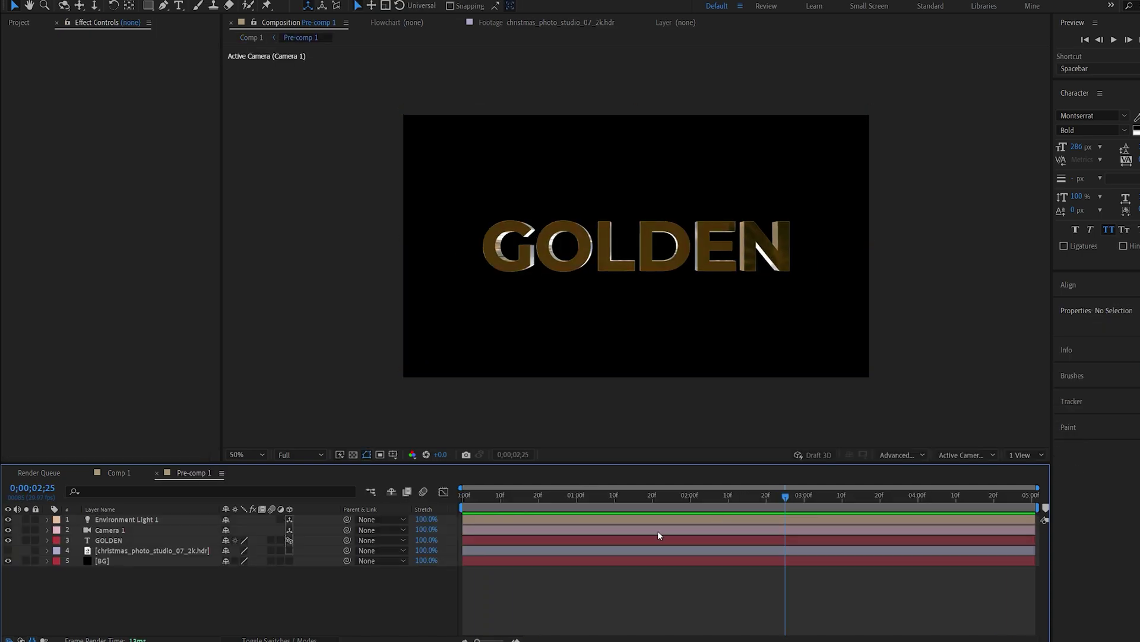
click(97, 541)
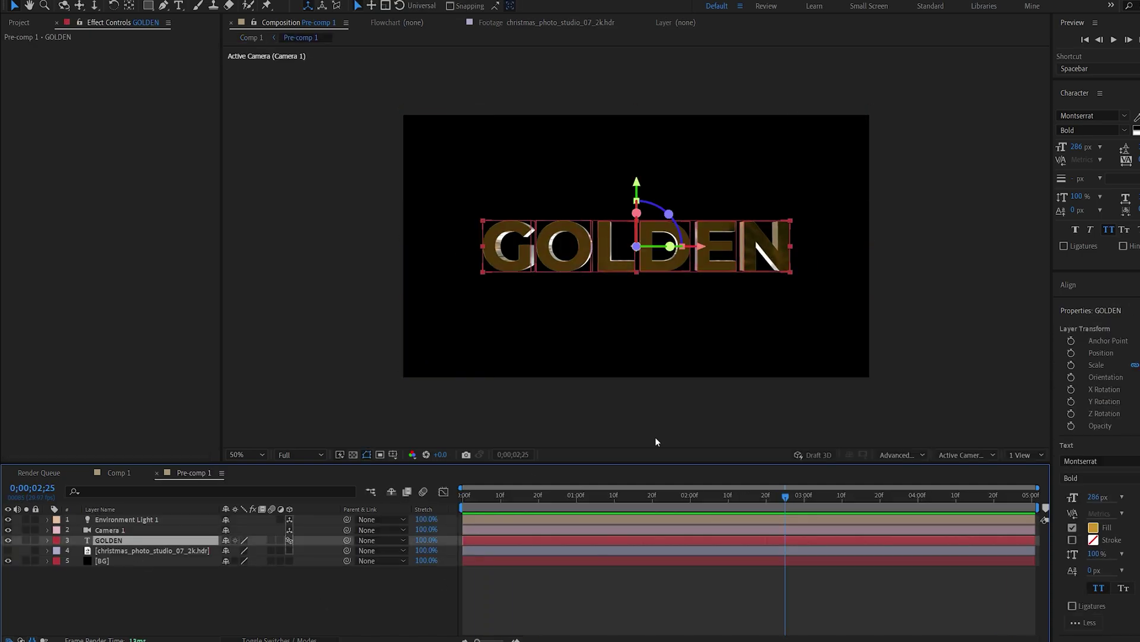
click(1092, 526)
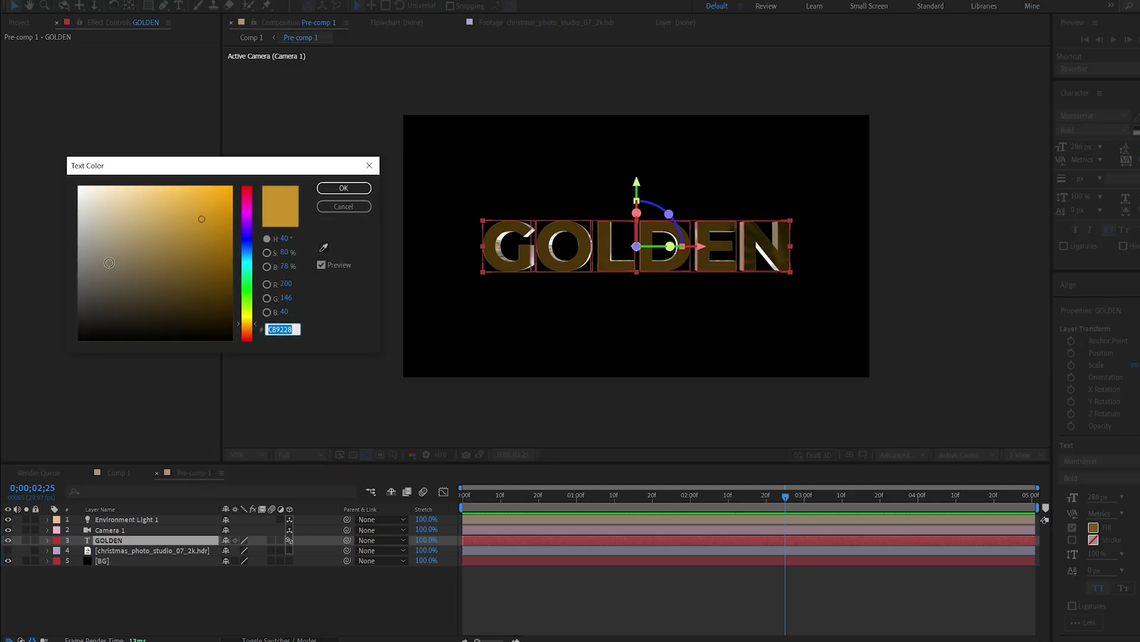
mouse_move(109, 263)
mouse_down()
mouse_move(51, 267)
mouse_move(51, 254)
mouse_up()
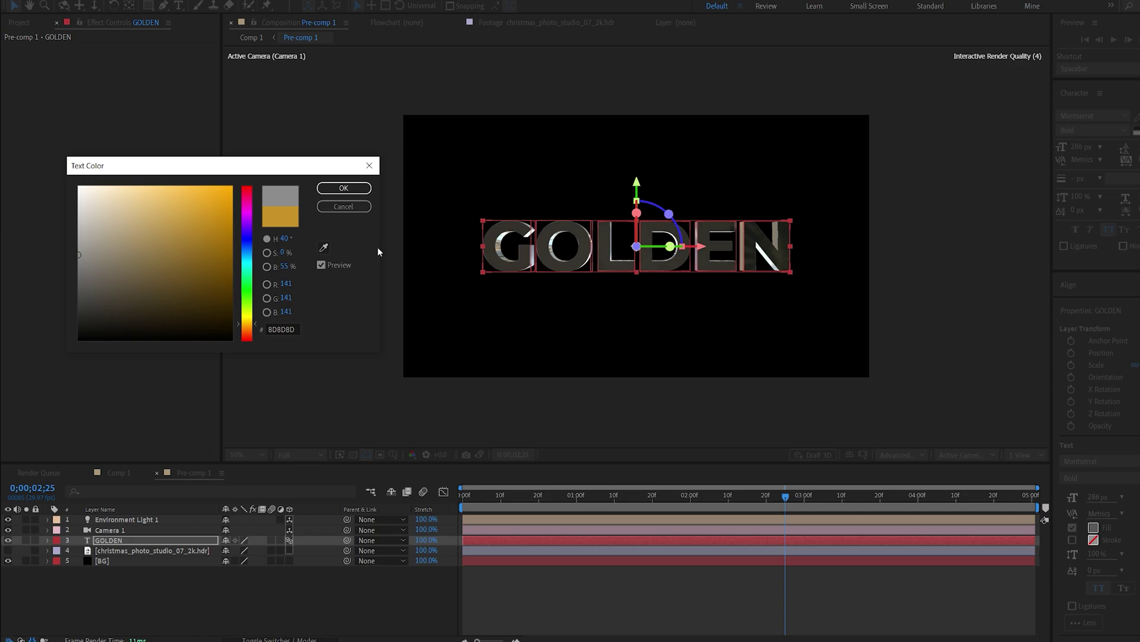
drag(240, 264, 250, 180)
drag(190, 215, 214, 188)
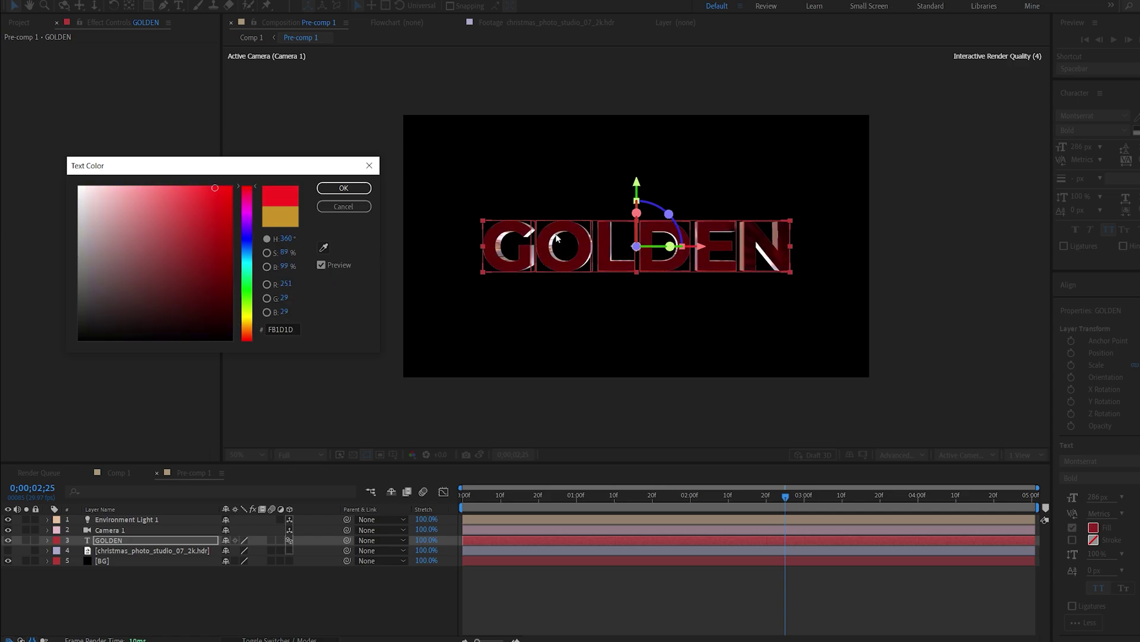
click(359, 192)
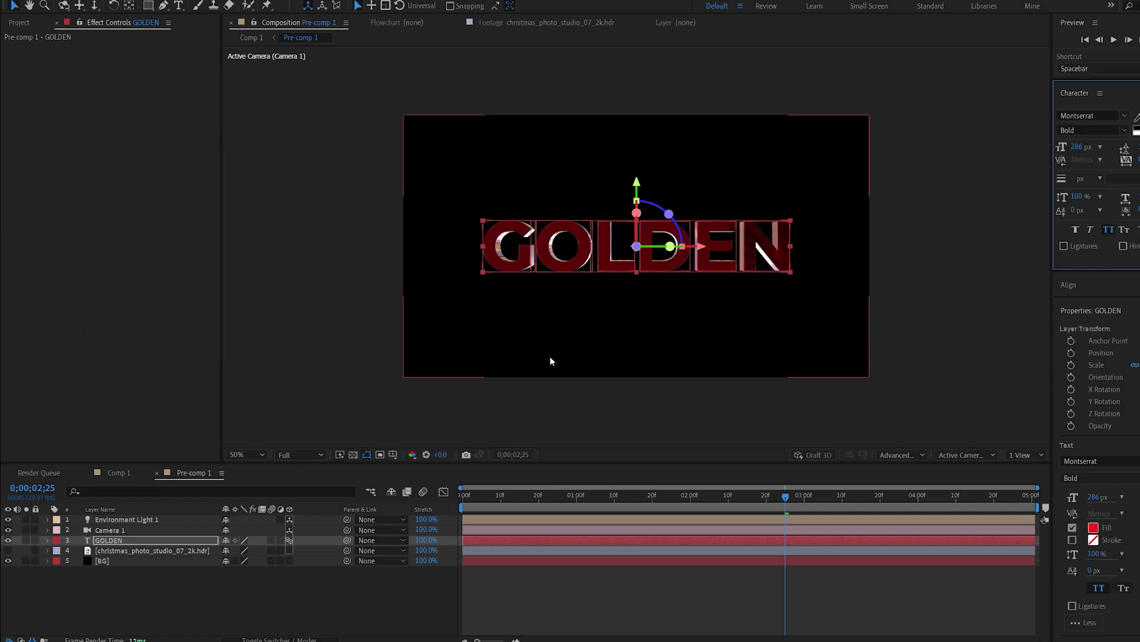
Orbit Camera 1 so that the red GOLDEN letters are viewed from below
click(148, 529)
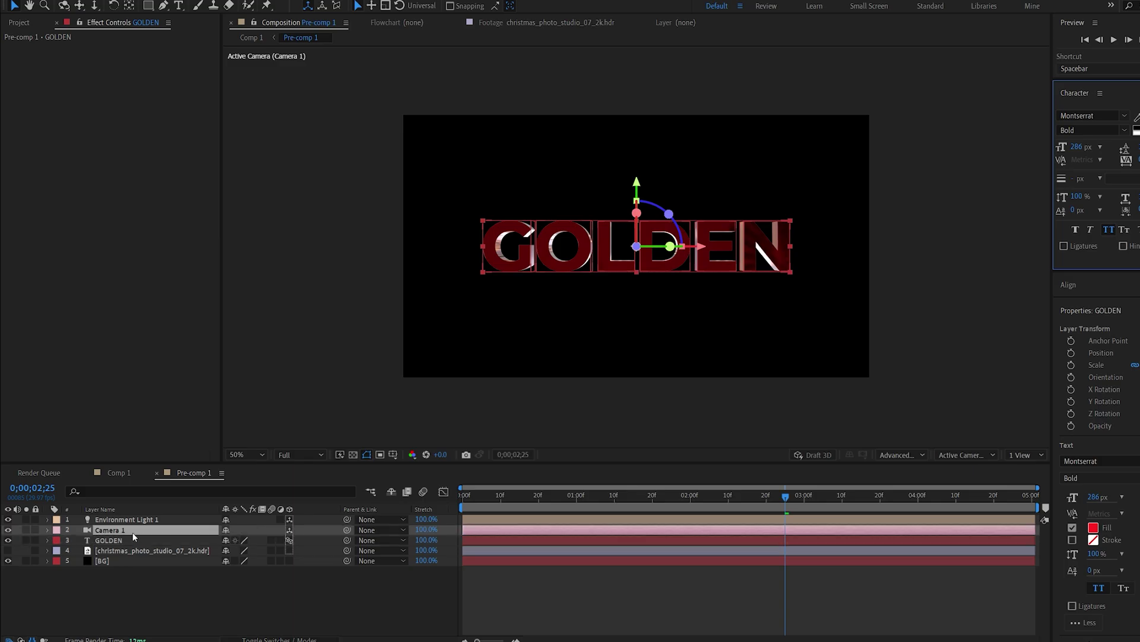
drag(588, 268, 619, 287)
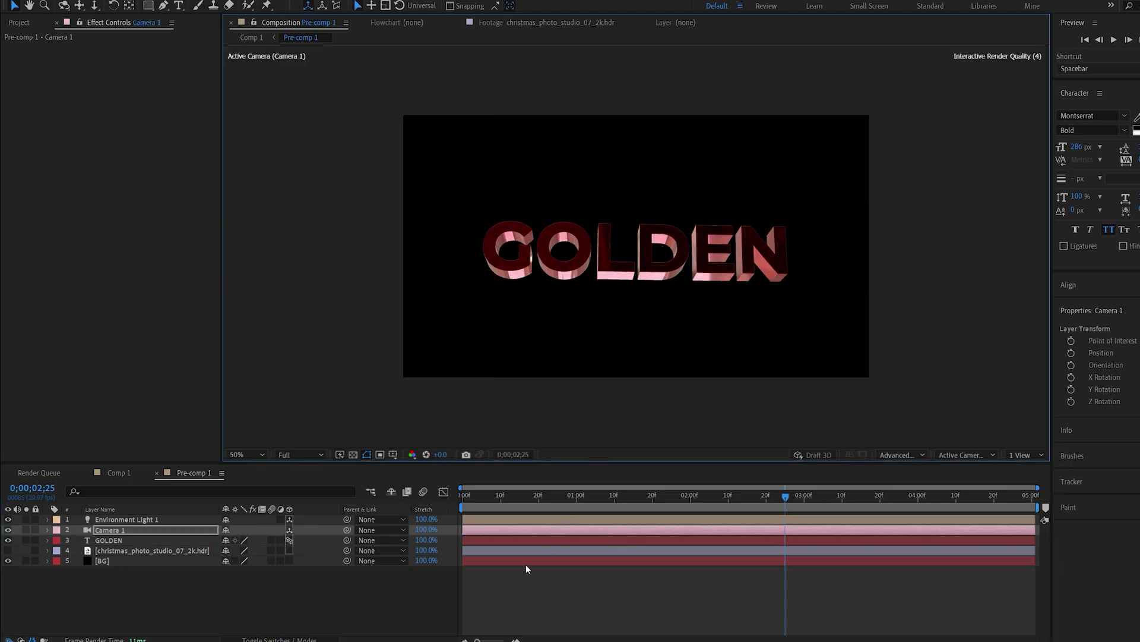